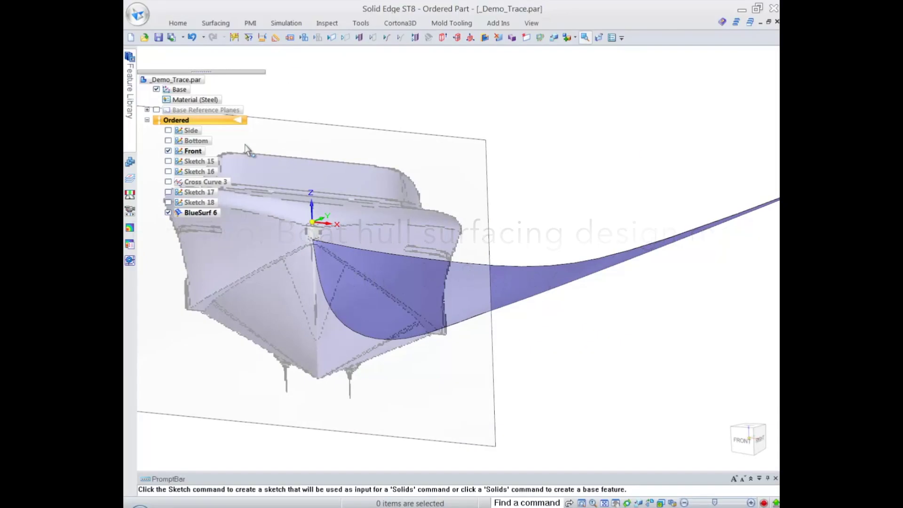
- Hide the Front sketch and start a ruled surface of type Tapered to plane, referenced to the vertical YZ base plane
{"action": "left_click", "coordinate": [167, 150]}
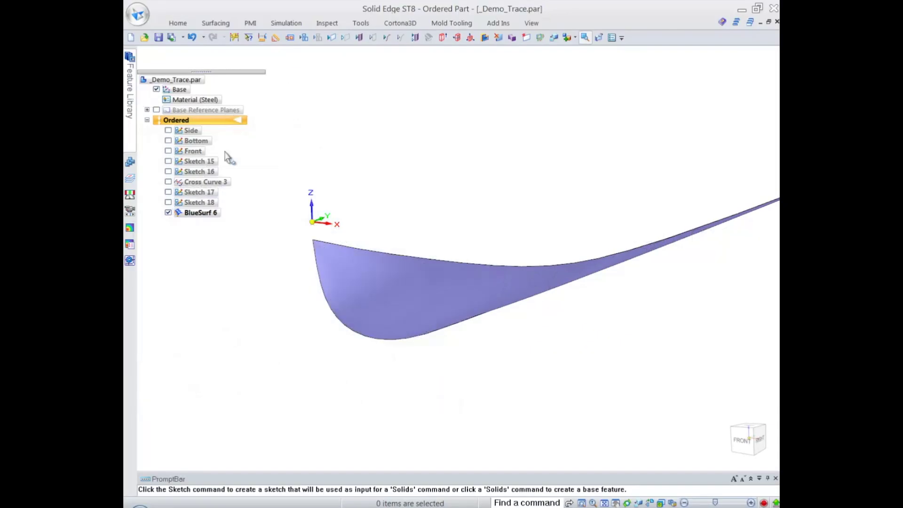
{"action": "mouse_move", "coordinate": [434, 179]}
{"action": "middle_mouse_down"}
{"action": "mouse_move", "coordinate": [489, 214]}
{"action": "mouse_move", "coordinate": [439, 163]}
{"action": "middle_mouse_up"}
{"action": "right_click", "coordinate": [439, 162]}
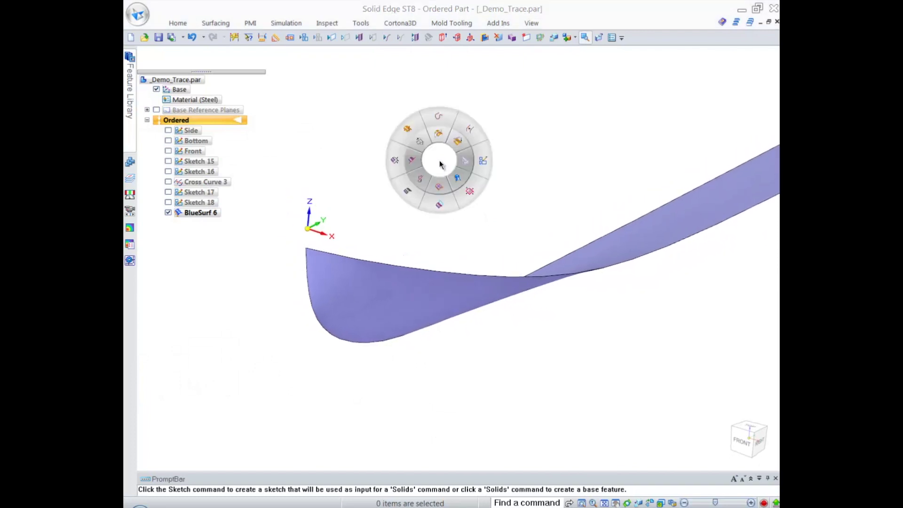
{"action": "left_click", "coordinate": [440, 205]}
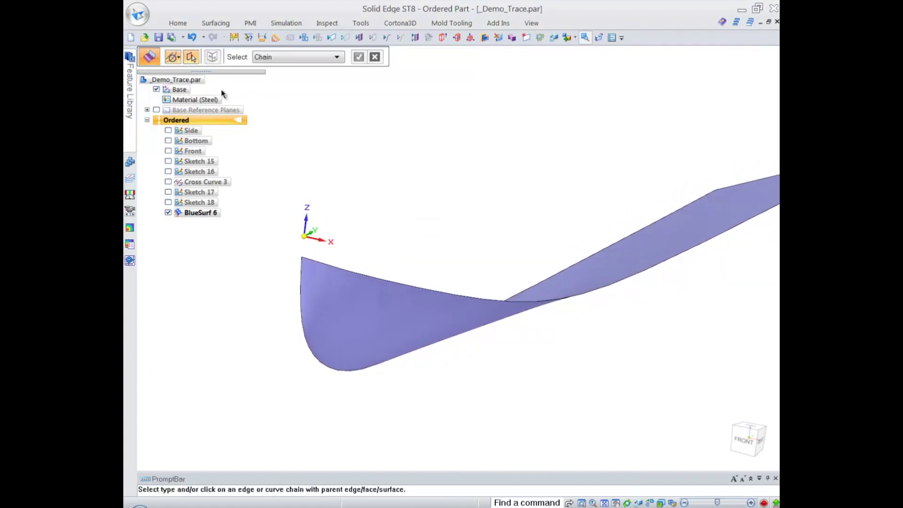
{"action": "left_click", "coordinate": [178, 58]}
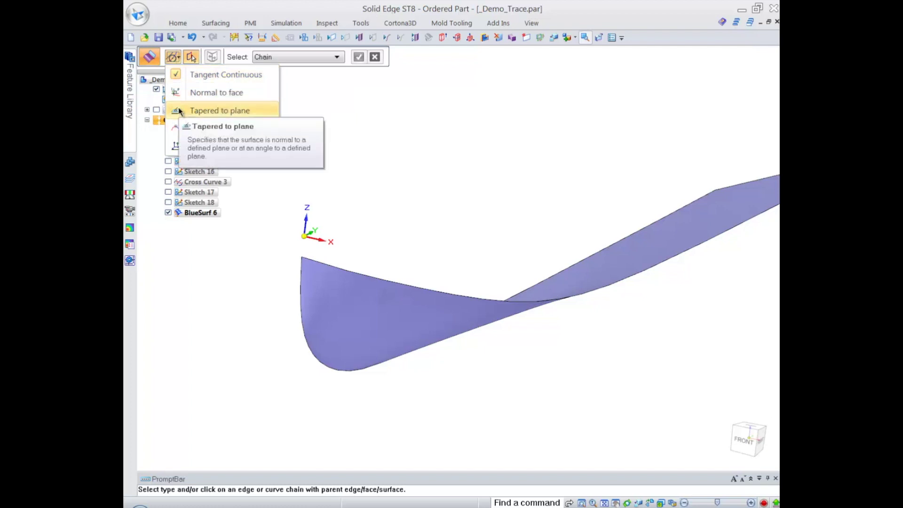
{"action": "left_click", "coordinate": [207, 111]}
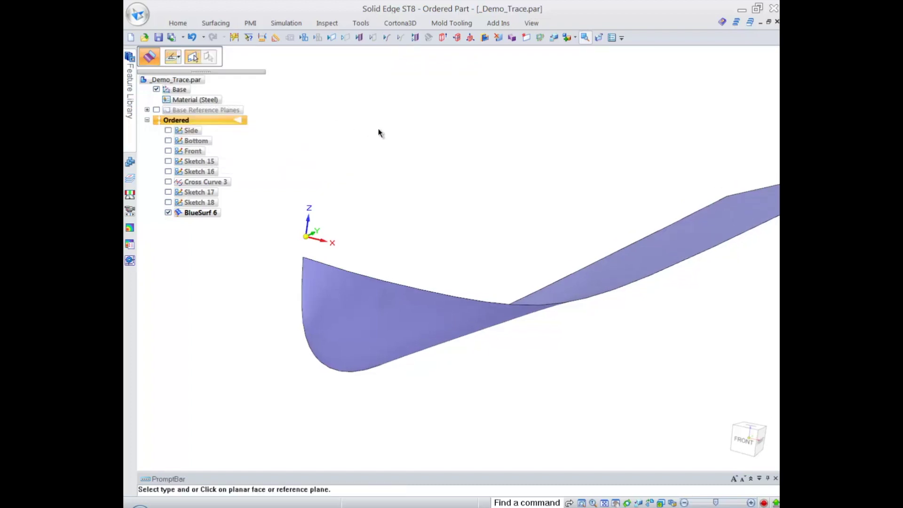
{"action": "right_click", "coordinate": [311, 216]}
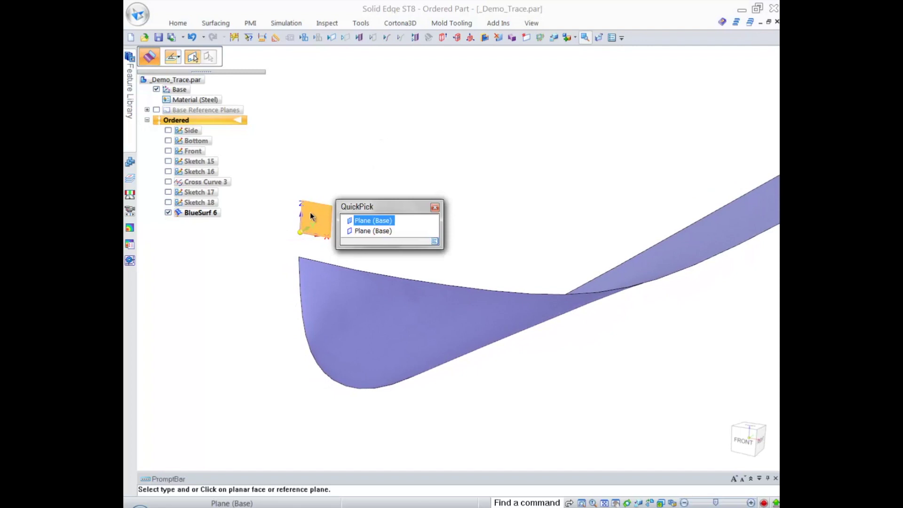
{"action": "left_click", "coordinate": [371, 230]}
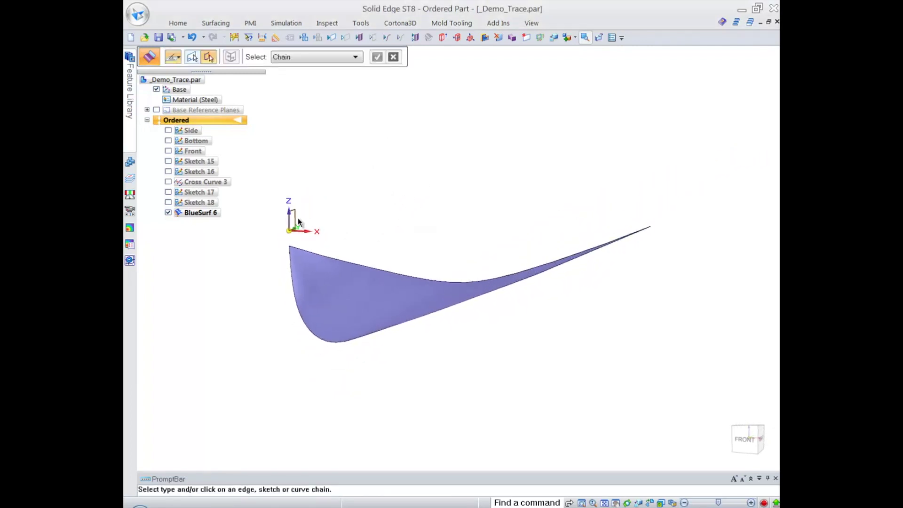
- Create the ruled surface along the hull surface's upper edge, with direction flipped toward +X, distance 200 mm and angle 0°
{"action": "left_click", "coordinate": [343, 259]}
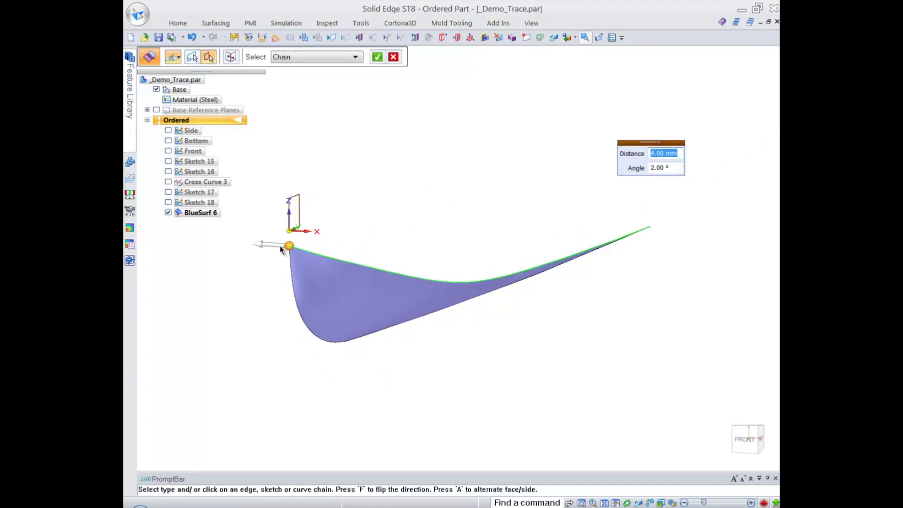
{"action": "key", "text": "f"}
{"action": "type", "text": "200"}
{"action": "key", "text": "Tab"}
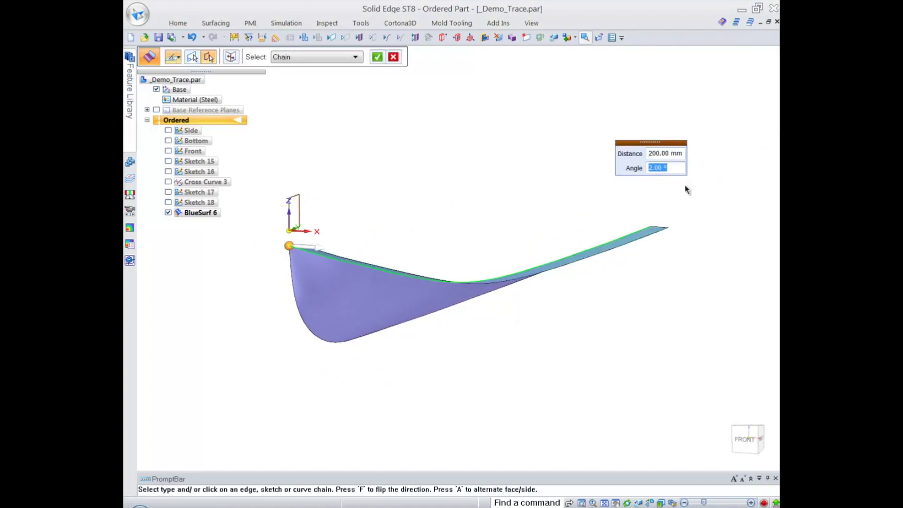
{"action": "type", "text": "0"}
{"action": "key", "text": "Tab"}
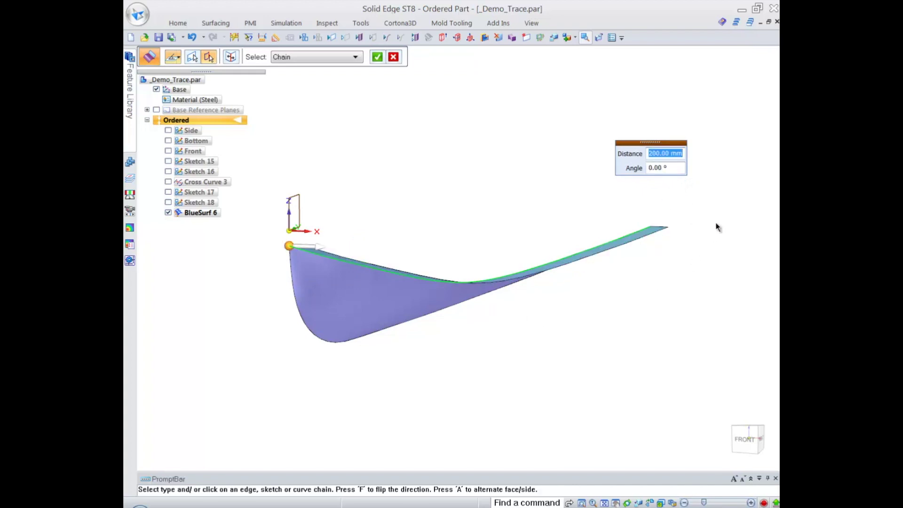
{"action": "right_click", "coordinate": [726, 243]}
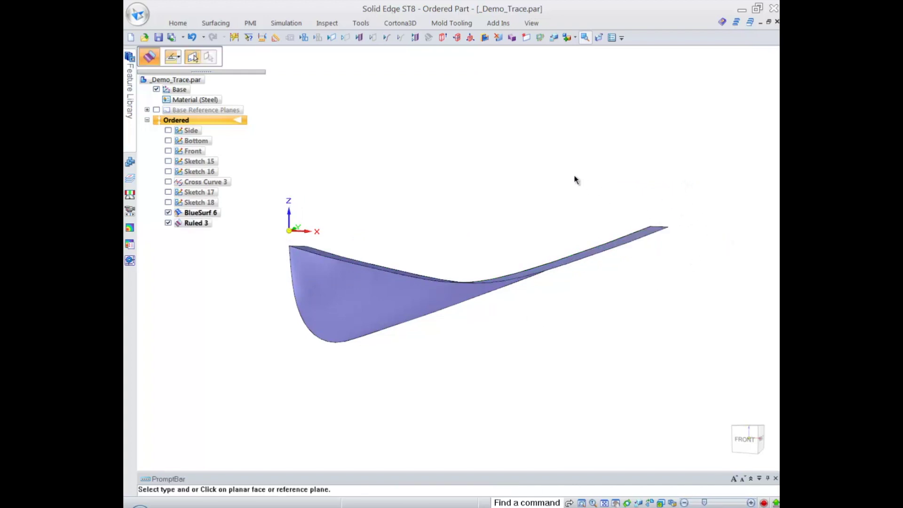
{"action": "key", "text": "Up"}
{"action": "key", "text": "Up"}
{"action": "key", "text": "Up"}
{"action": "key", "text": "Up"}
{"action": "key", "text": "Up"}
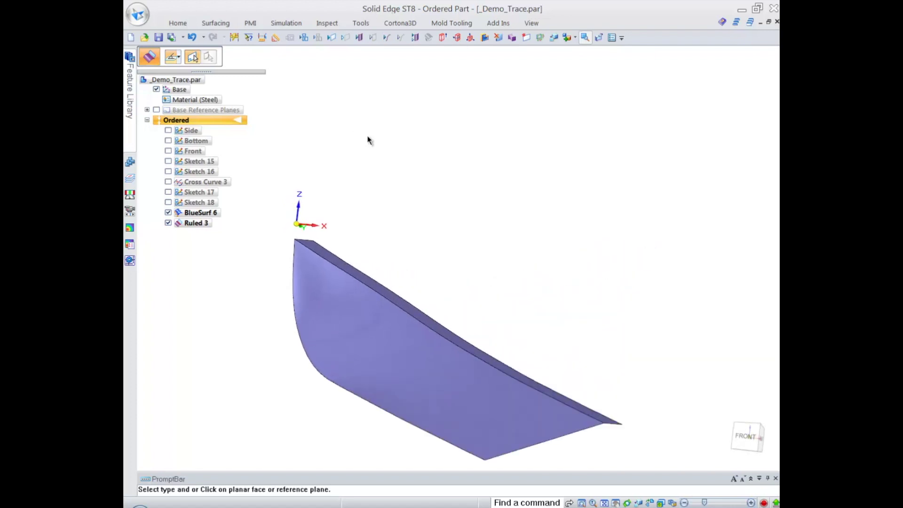
{"action": "key", "text": "Escape"}
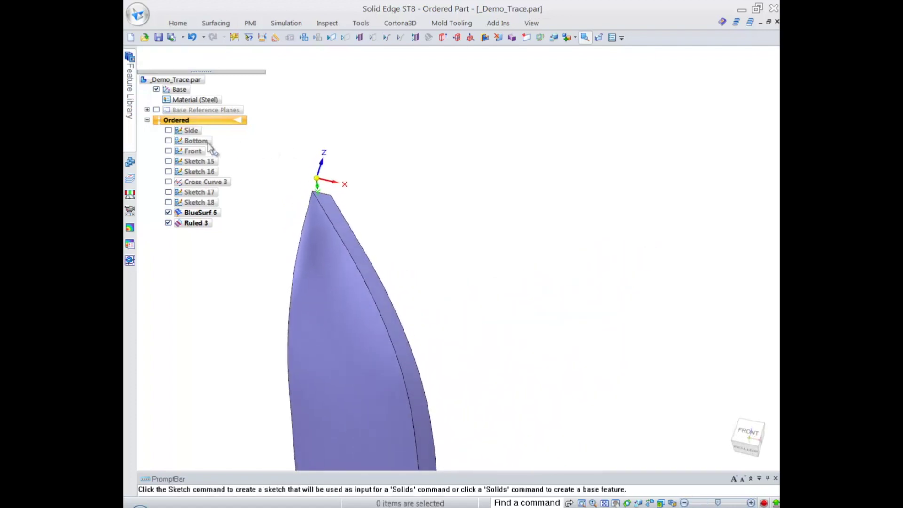
- Show the Bottom sketch and start a contour curve on the ruled strip, with the view style changed to wireframe
{"action": "left_click", "coordinate": [168, 141]}
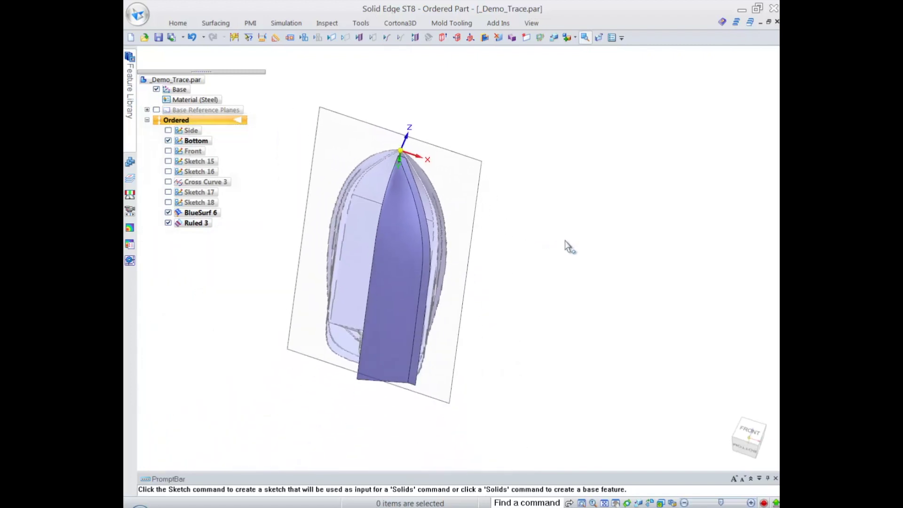
{"action": "right_click", "coordinate": [608, 242]}
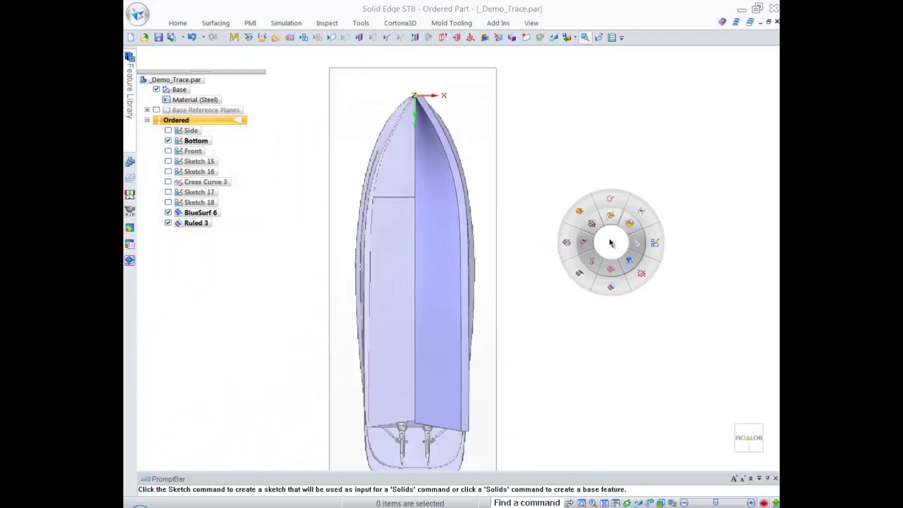
{"action": "left_click", "coordinate": [581, 211]}
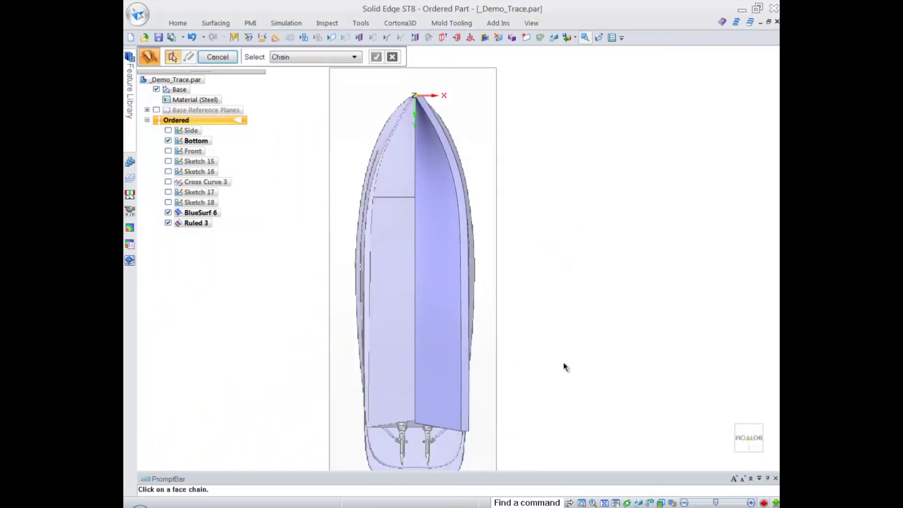
{"action": "left_click", "coordinate": [468, 280]}
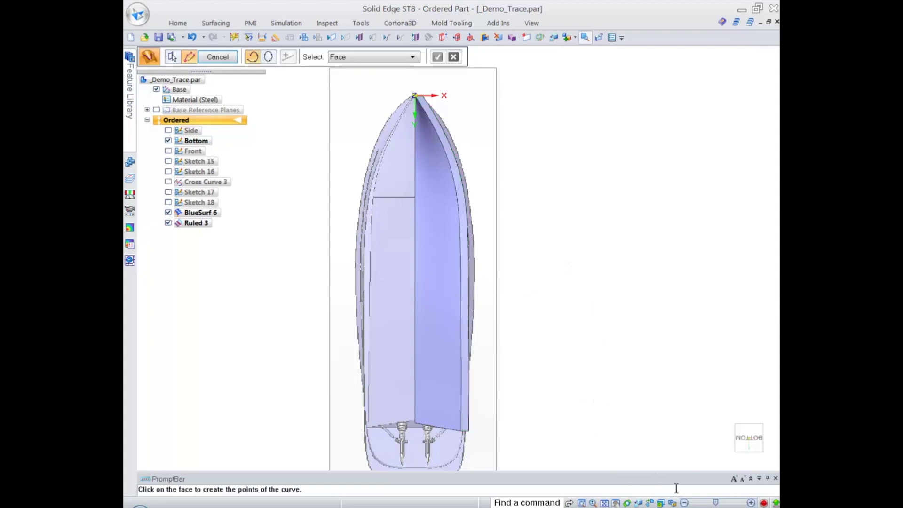
{"action": "left_click", "coordinate": [672, 502]}
{"action": "left_click", "coordinate": [654, 463]}
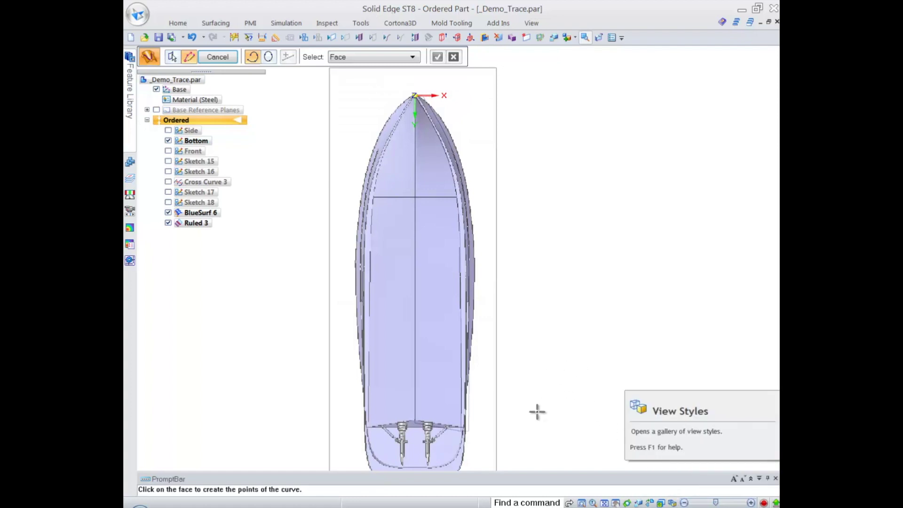
- Place the first contour curve points on the ruled strip, at its stern edge and farther forward along the traced hull line
{"action": "middle_click_drag", "start_coordinate": [486, 385], "coordinate": [485, 489], "text": "ctrl"}
{"action": "middle_click_drag", "start_coordinate": [485, 489], "coordinate": [610, 375], "text": "shift"}
{"action": "middle_click_drag", "start_coordinate": [609, 376], "coordinate": [613, 391], "text": "shift"}
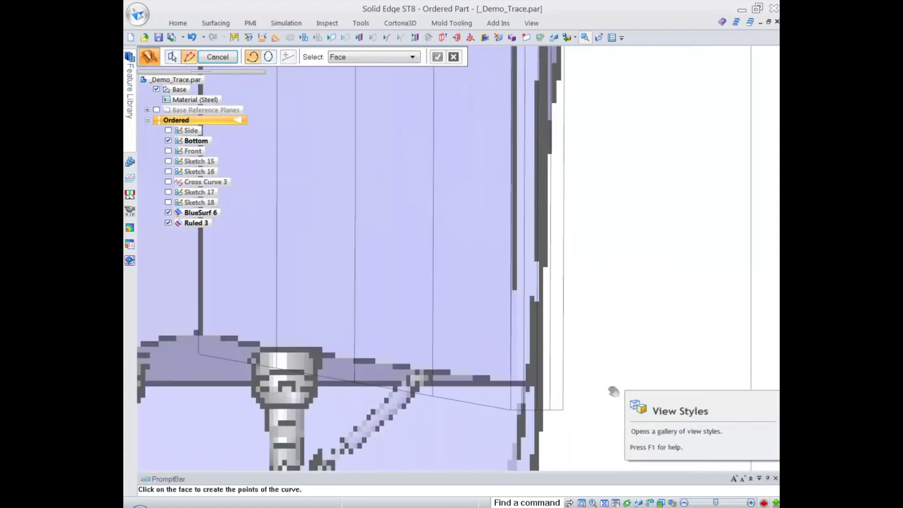
{"action": "scroll", "coordinate": [600, 330], "scroll_direction": "up", "scroll_amount": 2}
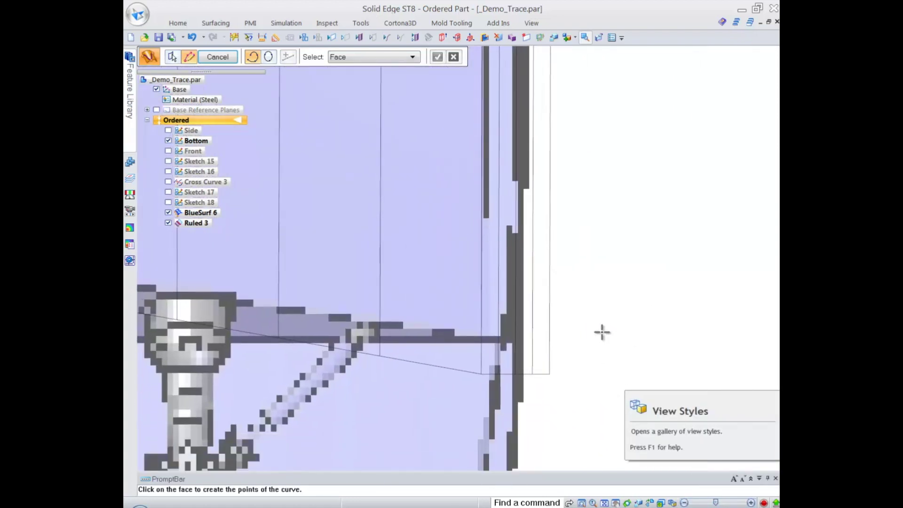
{"action": "left_click", "coordinate": [503, 370]}
{"action": "scroll", "coordinate": [515, 124], "scroll_direction": "down", "scroll_amount": 1}
{"action": "scroll", "coordinate": [515, 123], "scroll_direction": "down", "scroll_amount": 4}
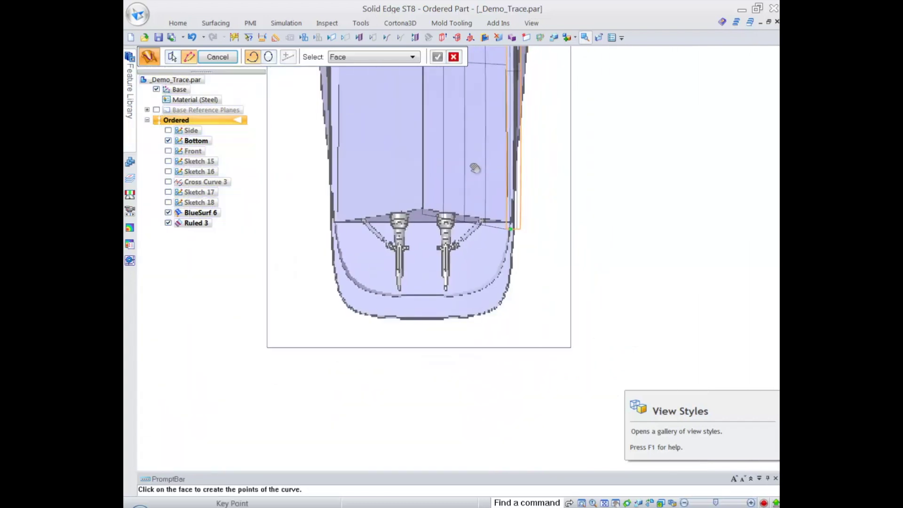
{"action": "scroll", "coordinate": [474, 225], "scroll_direction": "up", "scroll_amount": 2}
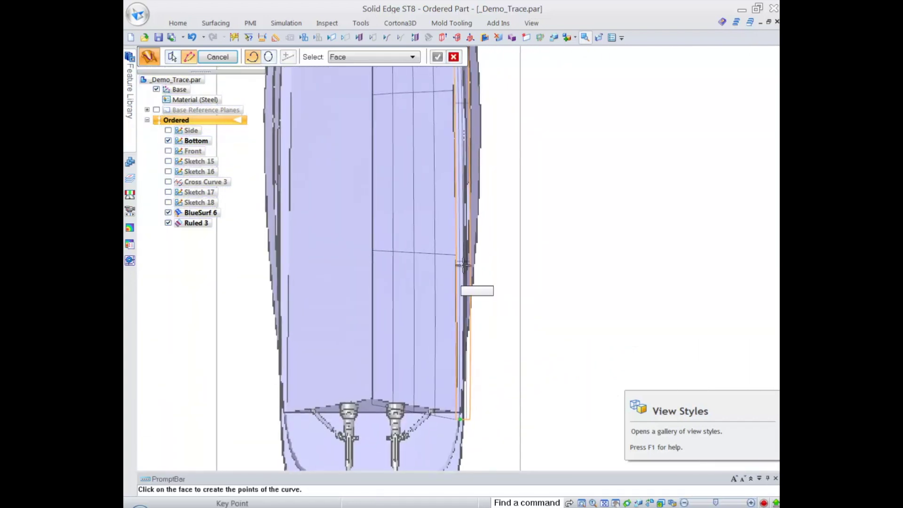
{"action": "left_click", "coordinate": [463, 210]}
- Continue the contour curve points along the traced hull line up to the ruled strip's bow edge and accept the curve
{"action": "scroll", "coordinate": [480, 137], "scroll_direction": "down", "scroll_amount": 1}
{"action": "middle_click_drag", "start_coordinate": [480, 136], "coordinate": [480, 414], "text": "shift"}
{"action": "scroll", "coordinate": [480, 365], "scroll_direction": "up", "scroll_amount": 2}
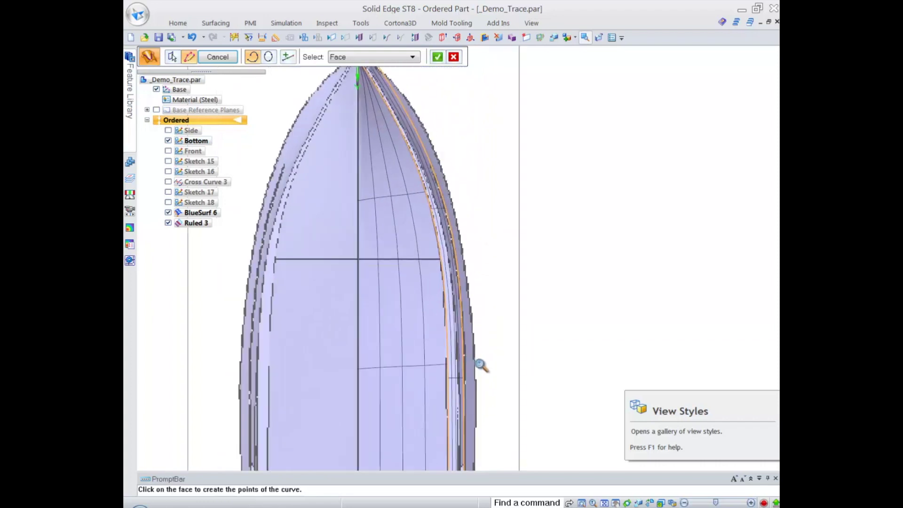
{"action": "scroll", "coordinate": [481, 364], "scroll_direction": "up", "scroll_amount": 2}
{"action": "middle_click_drag", "start_coordinate": [481, 364], "coordinate": [487, 221], "text": "shift"}
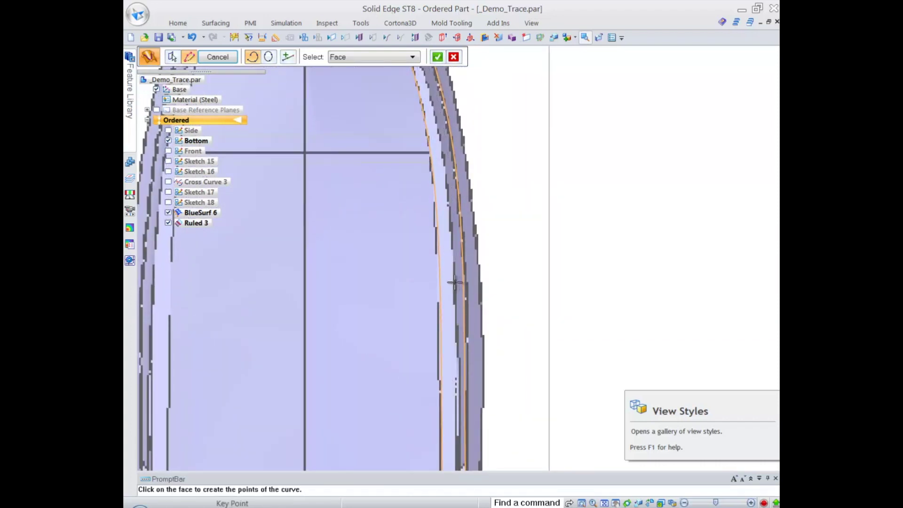
{"action": "scroll", "coordinate": [470, 282], "scroll_direction": "down", "scroll_amount": 4}
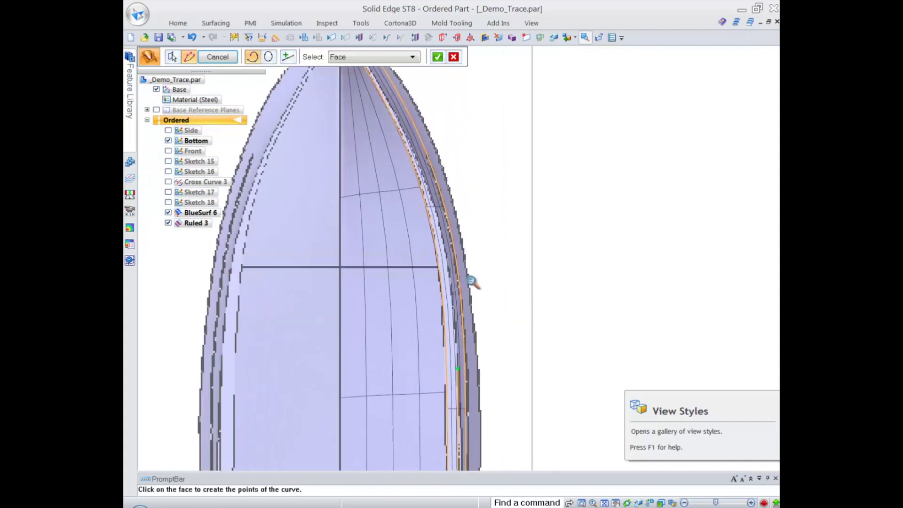
{"action": "scroll", "coordinate": [471, 281], "scroll_direction": "up", "scroll_amount": 2}
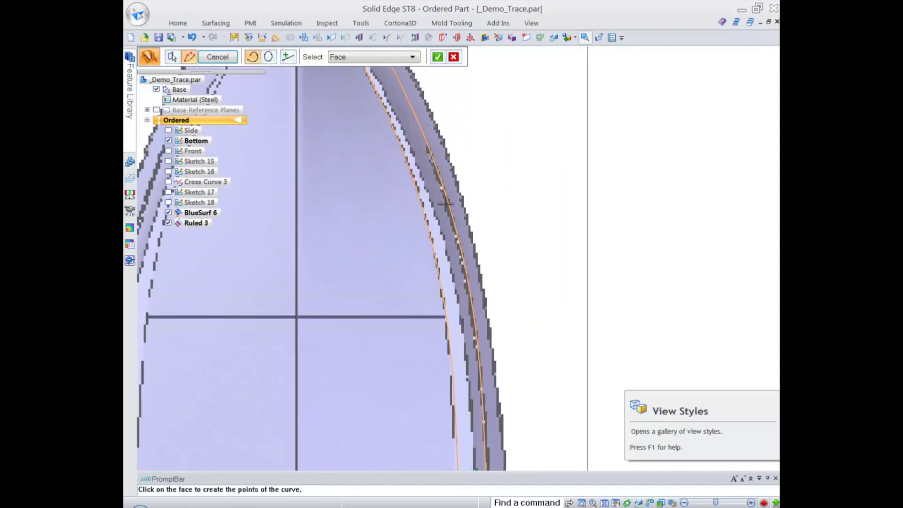
{"action": "scroll", "coordinate": [445, 203], "scroll_direction": "down", "scroll_amount": 3}
{"action": "scroll", "coordinate": [433, 249], "scroll_direction": "up", "scroll_amount": 2}
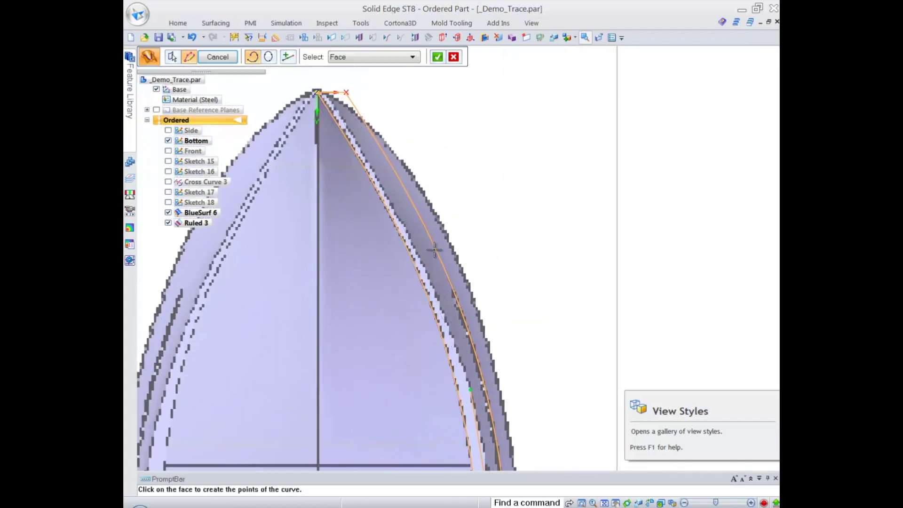
{"action": "left_click", "coordinate": [409, 228]}
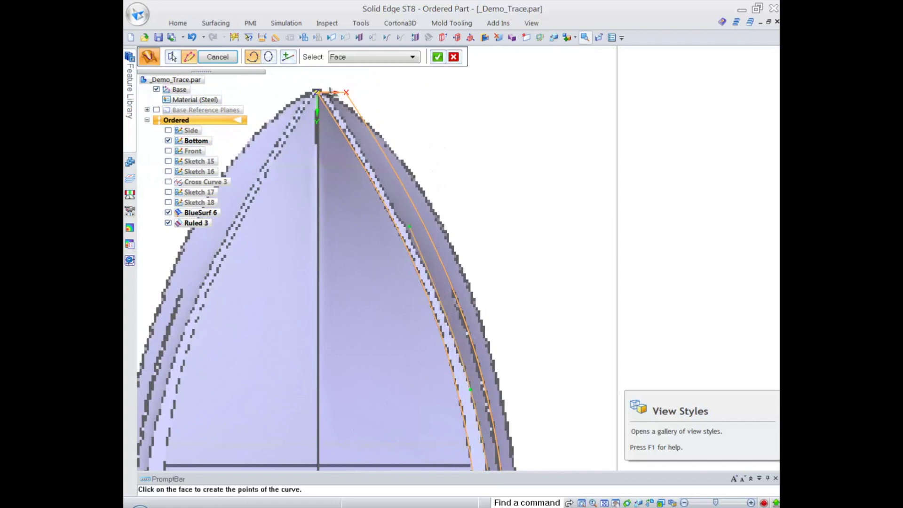
{"action": "left_click", "coordinate": [328, 93]}
{"action": "right_click", "coordinate": [475, 123]}
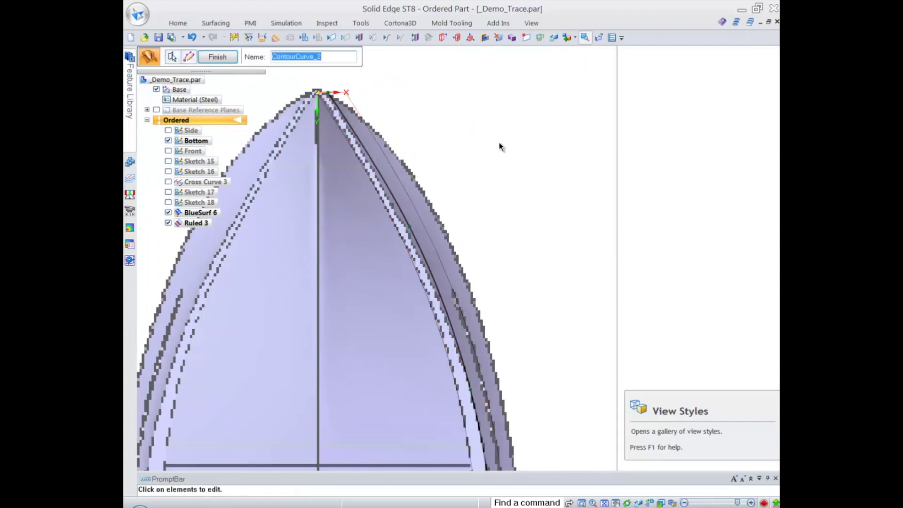
- Finish the contour curve feature and return the model to the shaded view style with visible edges
{"action": "scroll", "coordinate": [561, 258], "scroll_direction": "down", "scroll_amount": 3}
{"action": "scroll", "coordinate": [569, 232], "scroll_direction": "up", "scroll_amount": 1}
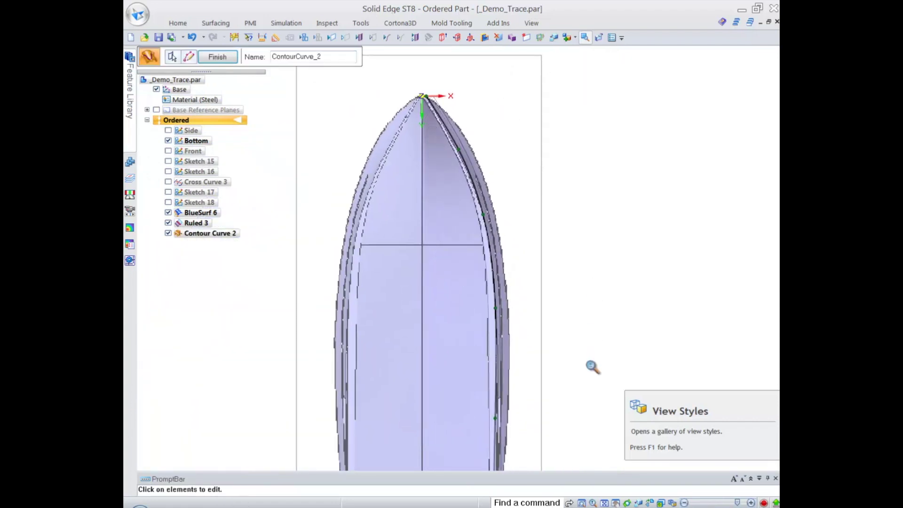
{"action": "middle_click_drag", "start_coordinate": [593, 367], "coordinate": [570, 262], "text": "ctrl"}
{"action": "middle_click_drag", "start_coordinate": [570, 262], "coordinate": [500, 167], "text": "shift"}
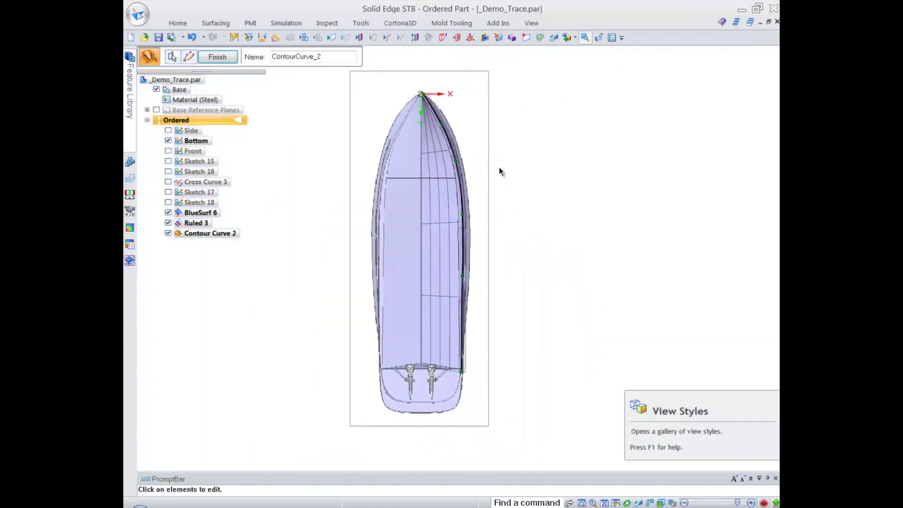
{"action": "left_click", "coordinate": [223, 58]}
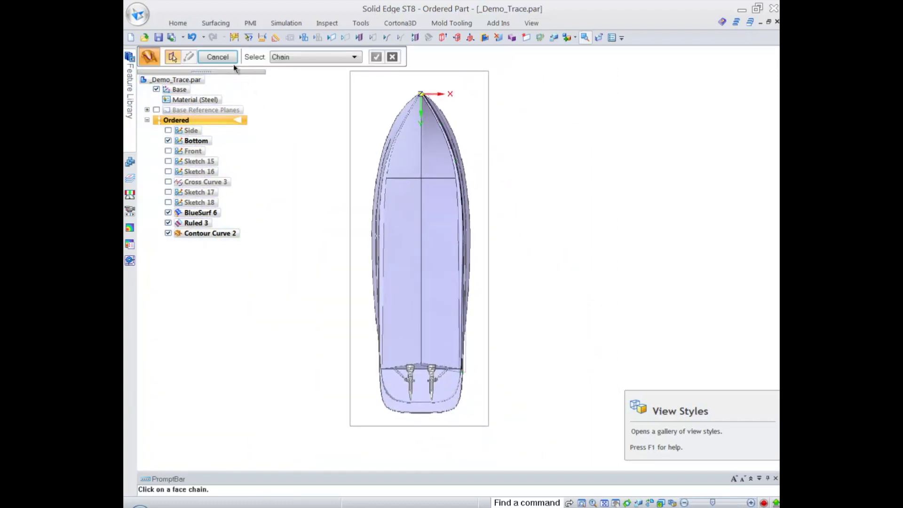
{"action": "left_click", "coordinate": [673, 503]}
{"action": "left_click", "coordinate": [714, 468]}
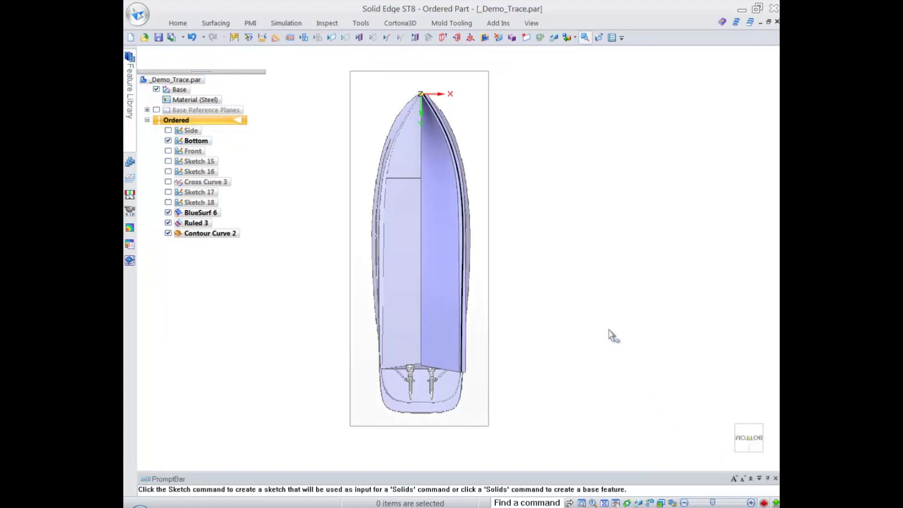
- Trim the ruled strip along the contour curve, removing the region outside the curve, and finish the feature
{"action": "right_click", "coordinate": [581, 226]}
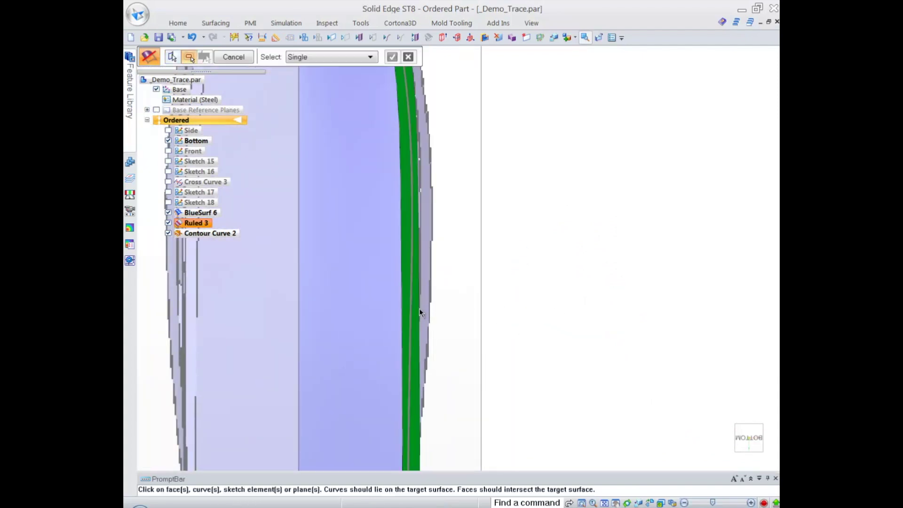
{"action": "left_click", "coordinate": [412, 308]}
{"action": "right_click", "coordinate": [549, 317]}
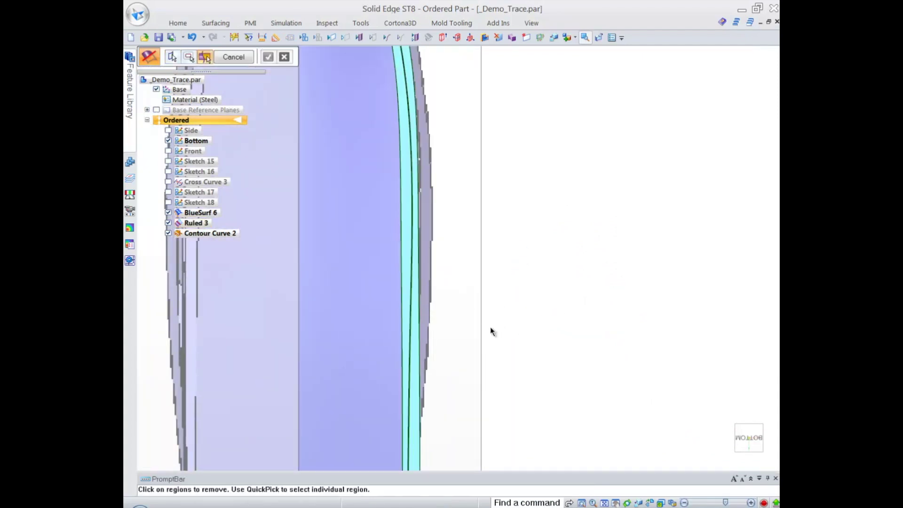
{"action": "left_click", "coordinate": [419, 344]}
{"action": "right_click", "coordinate": [548, 312]}
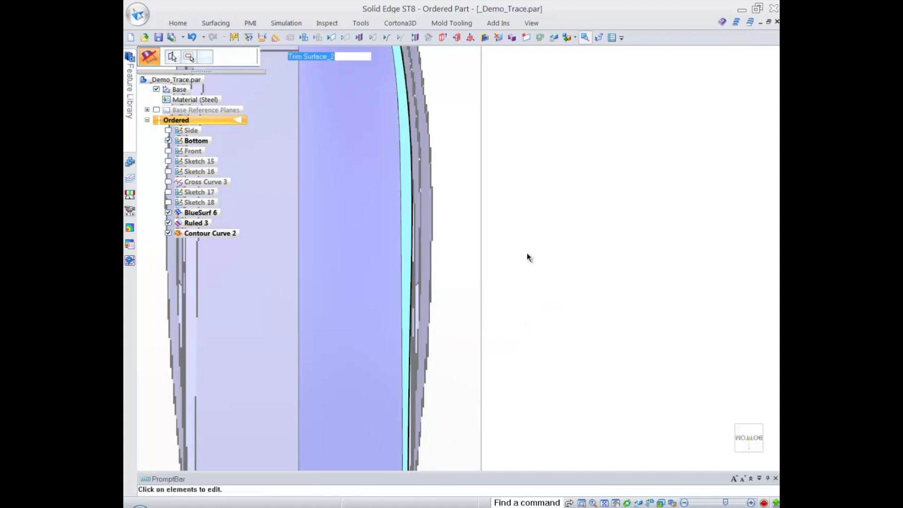
{"action": "left_click", "coordinate": [227, 56]}
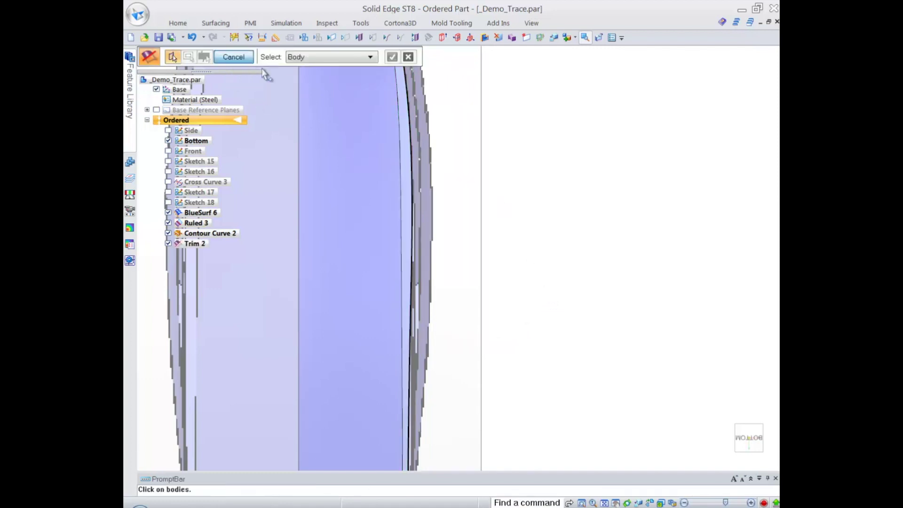
{"action": "key", "text": "Escape"}
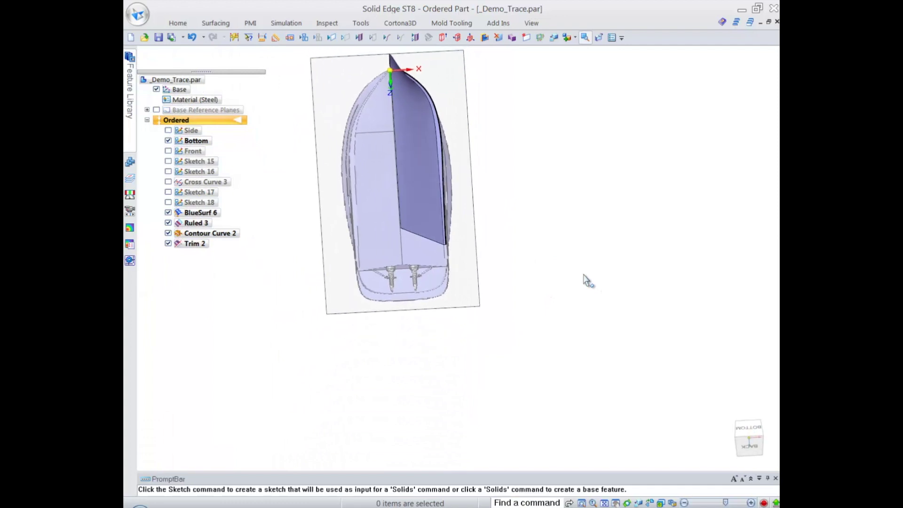
- Hide the Bottom sketch and contour curve, and start a Round of the surface blend type in the isometric view
{"action": "left_click", "coordinate": [400, 37]}
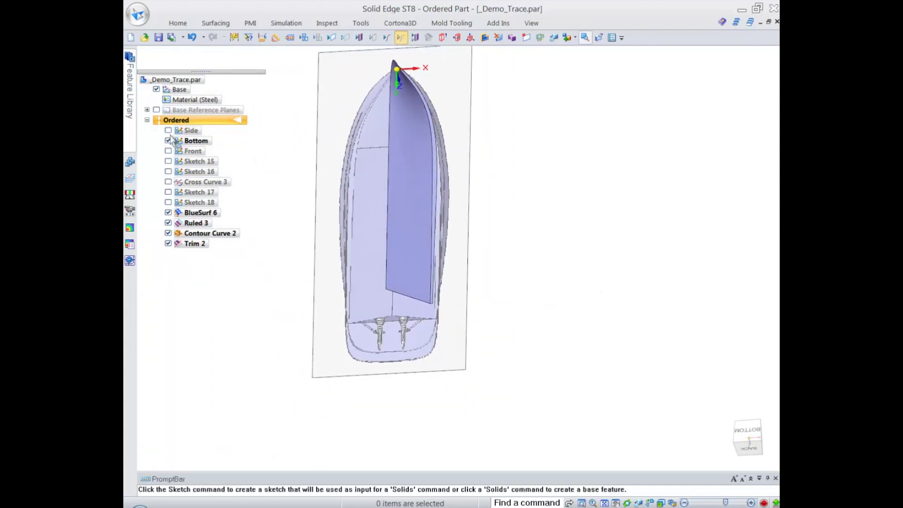
{"action": "key", "text": "ctrl+i"}
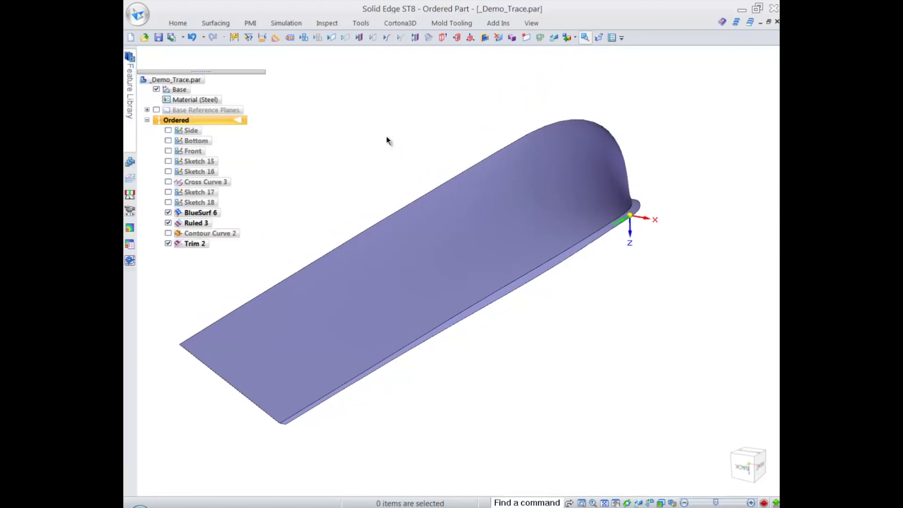
{"action": "right_click", "coordinate": [387, 137]}
{"action": "left_click", "coordinate": [384, 160]}
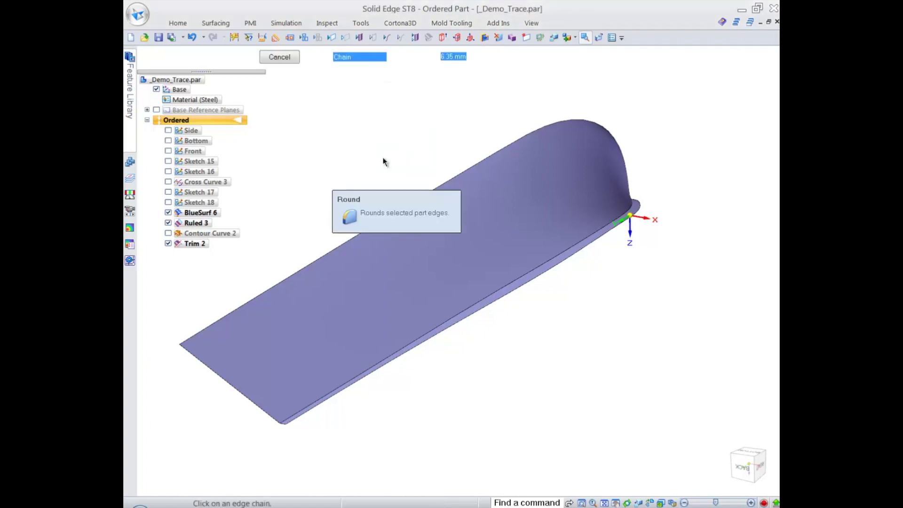
{"action": "left_click", "coordinate": [173, 57]}
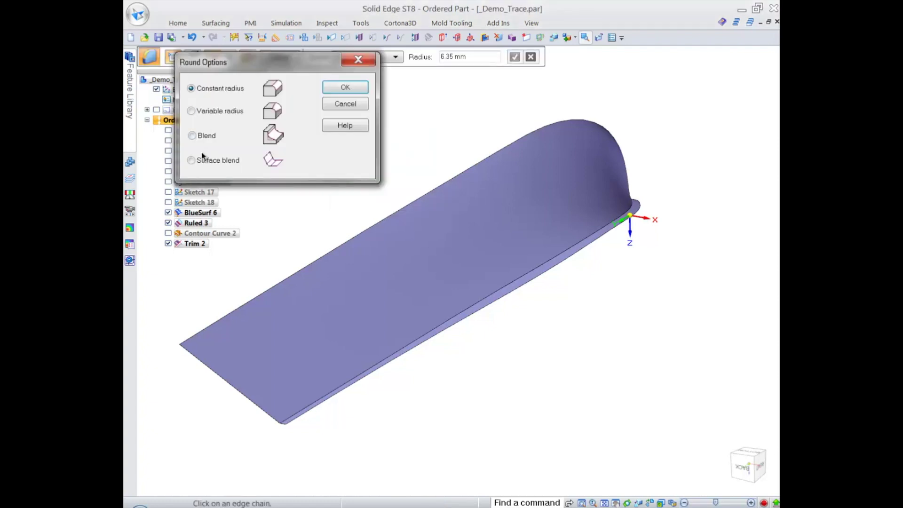
{"action": "left_click", "coordinate": [343, 88]}
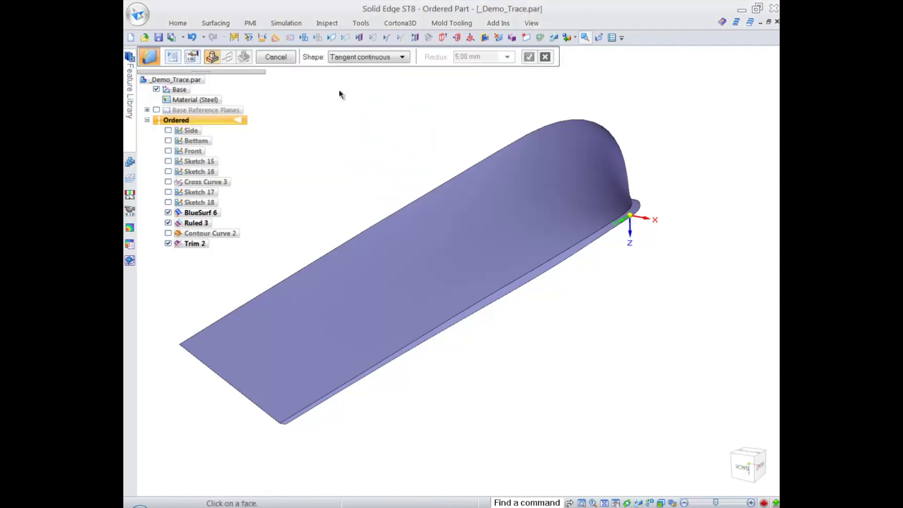
- Blend the bottom hull surface and the trimmed ruled strip with a tangent continuous 20 mm radius
{"action": "left_click", "coordinate": [526, 229]}
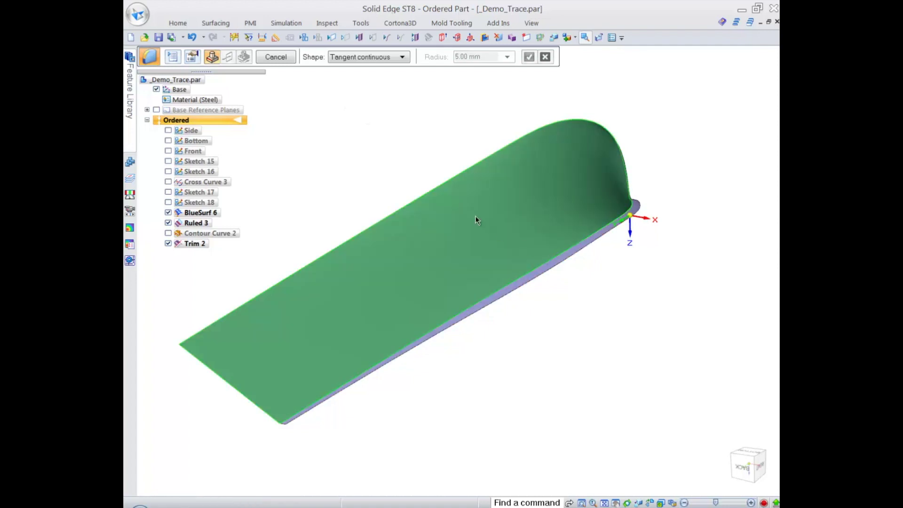
{"action": "type", "text": "10"}
{"action": "key", "text": "Return"}
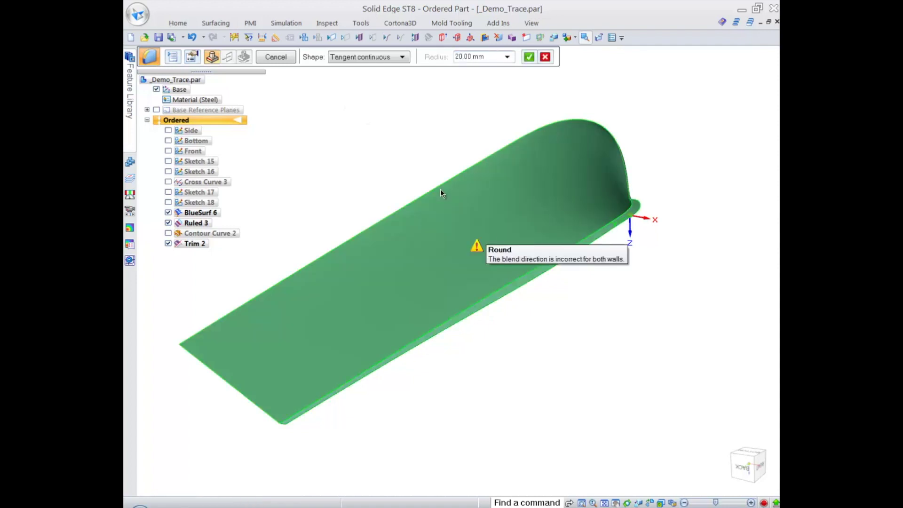
{"action": "left_click", "coordinate": [442, 190]}
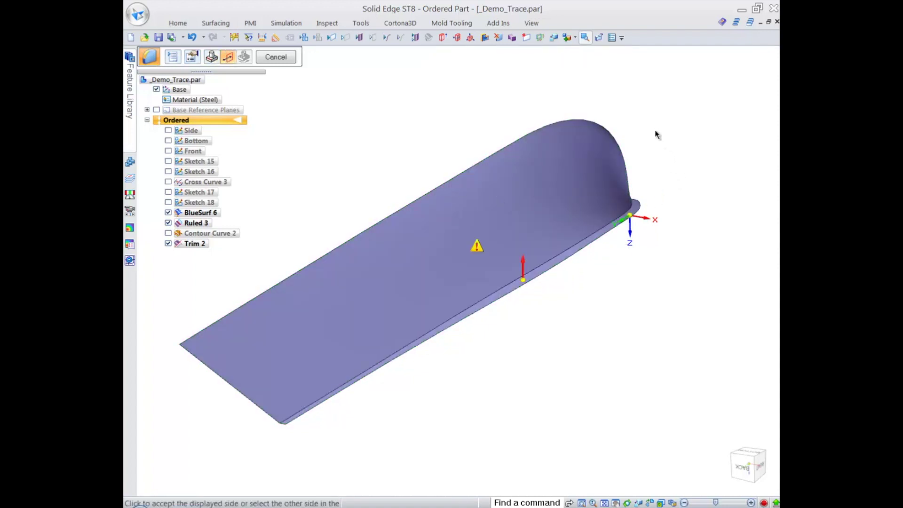
{"action": "right_click", "coordinate": [655, 113]}
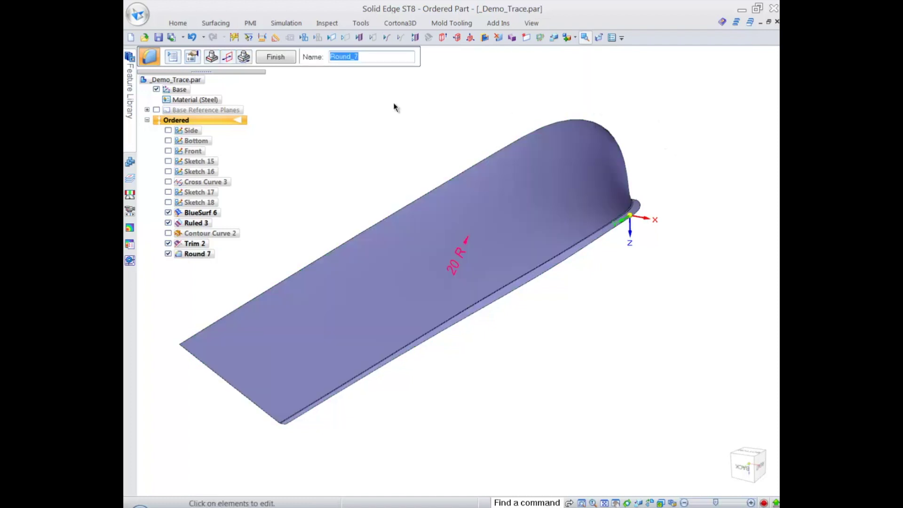
{"action": "left_click", "coordinate": [283, 60]}
{"action": "key", "text": "Escape"}
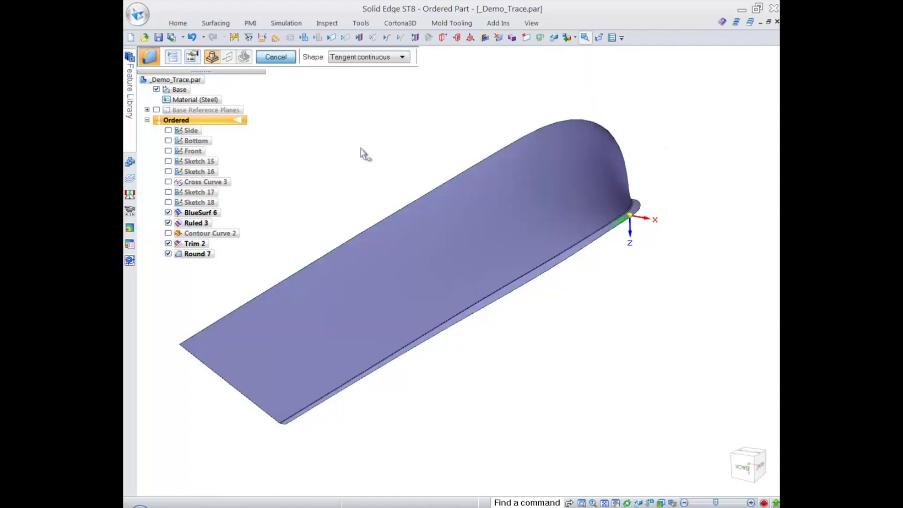
- Inspect the blended edge and compare the hull surfaces with the Front reference image in the front view
{"action": "mouse_move", "coordinate": [565, 365]}
{"action": "middle_mouse_down"}
{"action": "mouse_move", "coordinate": [611, 387]}
{"action": "mouse_move", "coordinate": [621, 378]}
{"action": "middle_mouse_up"}
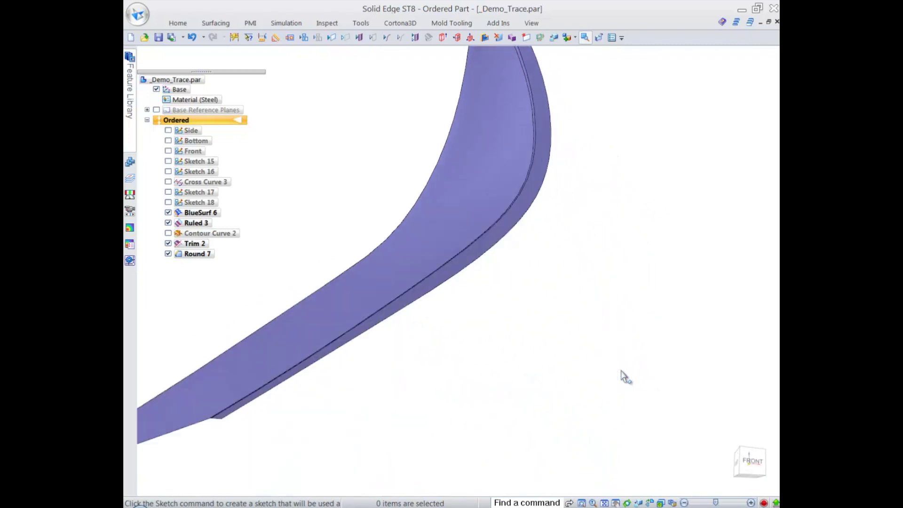
{"action": "middle_click_drag", "start_coordinate": [624, 377], "coordinate": [629, 373]}
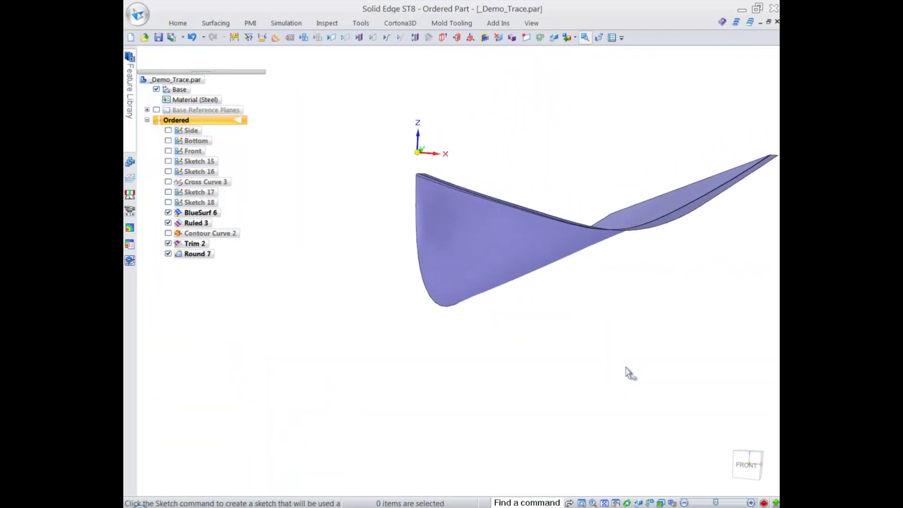
{"action": "left_click", "coordinate": [168, 151]}
{"action": "key", "text": "ctrl+f"}
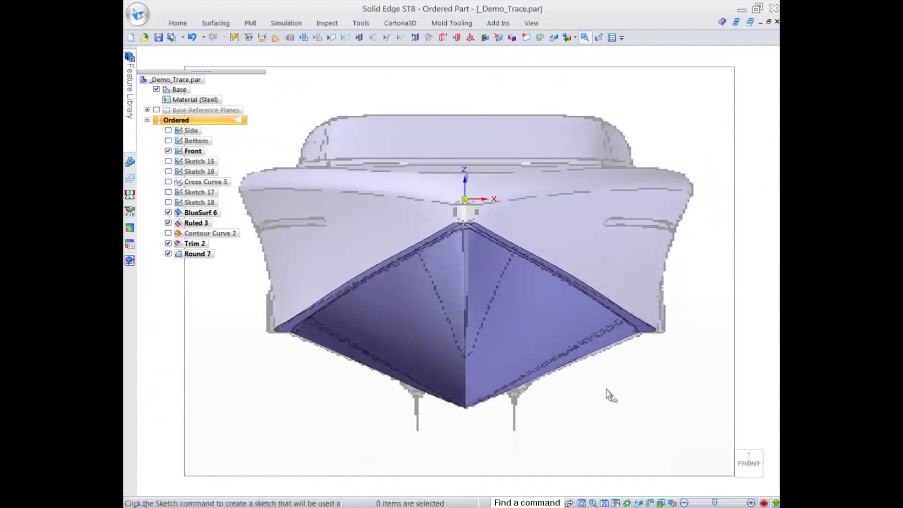
{"action": "left_click", "coordinate": [168, 150]}
{"action": "key", "text": "ctrl+i"}
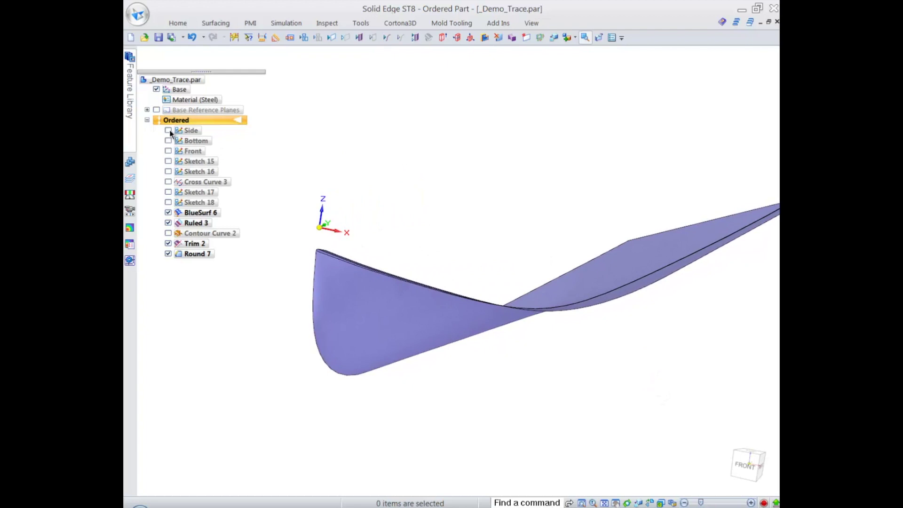
- Show the Front and Side reference sketches together, keeping the Bottom sketch hidden
{"action": "left_click", "coordinate": [168, 150]}
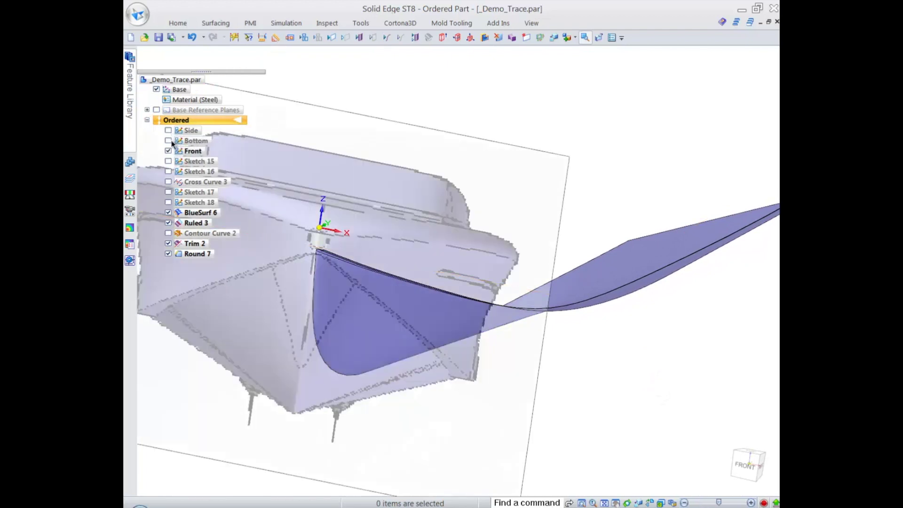
{"action": "left_click", "coordinate": [168, 141]}
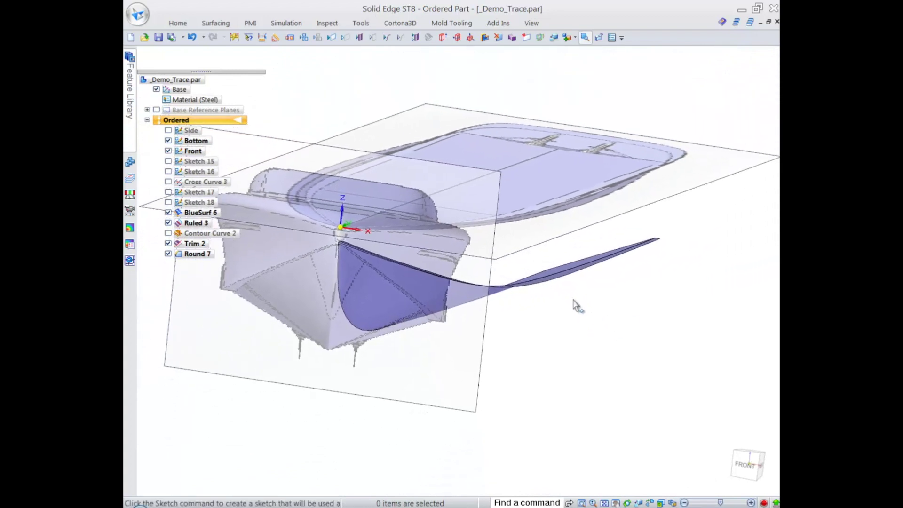
{"action": "left_click", "coordinate": [168, 141]}
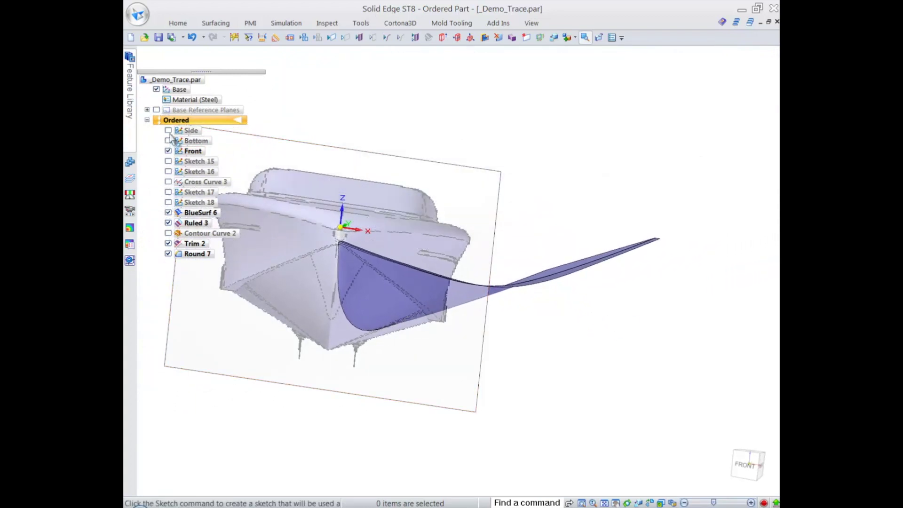
{"action": "left_click", "coordinate": [168, 130]}
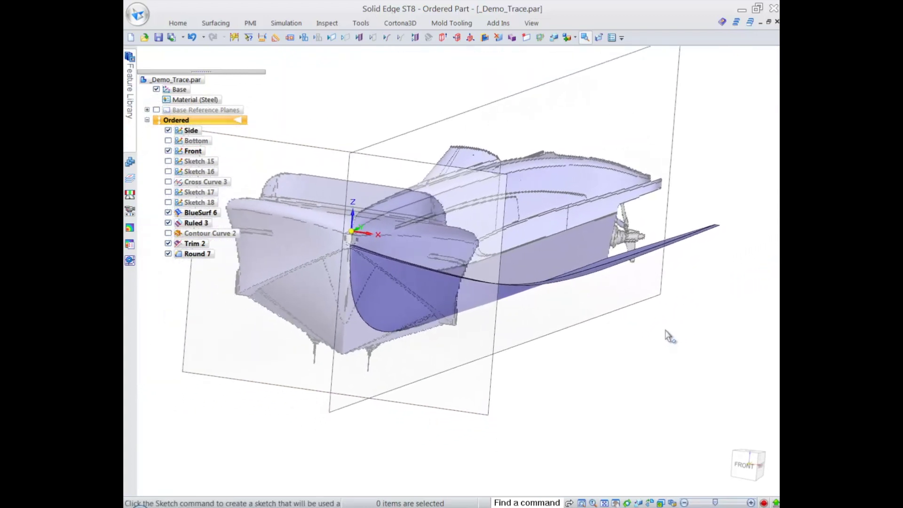
- Start a new sketch on the front XZ plane through the base coordinate system origin
{"action": "right_click", "coordinate": [628, 370]}
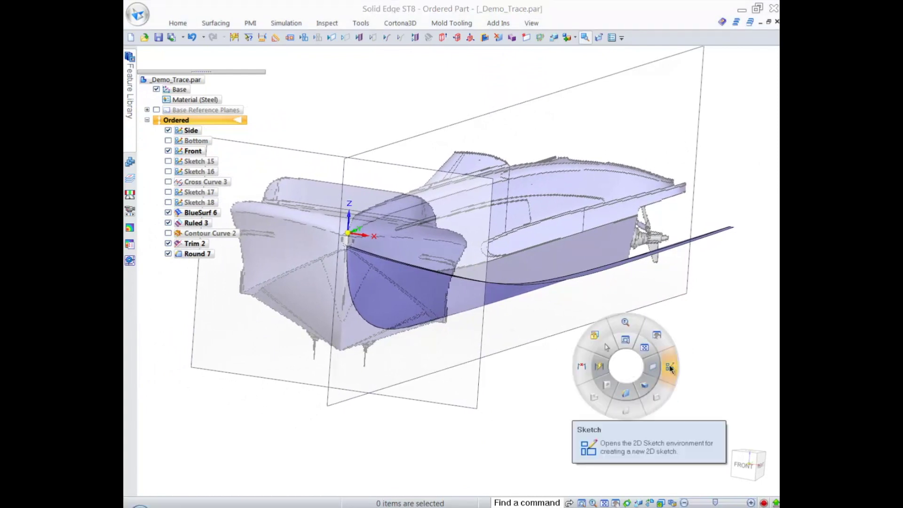
{"action": "left_click", "coordinate": [669, 368]}
{"action": "scroll", "coordinate": [439, 311], "scroll_direction": "up", "scroll_amount": 3}
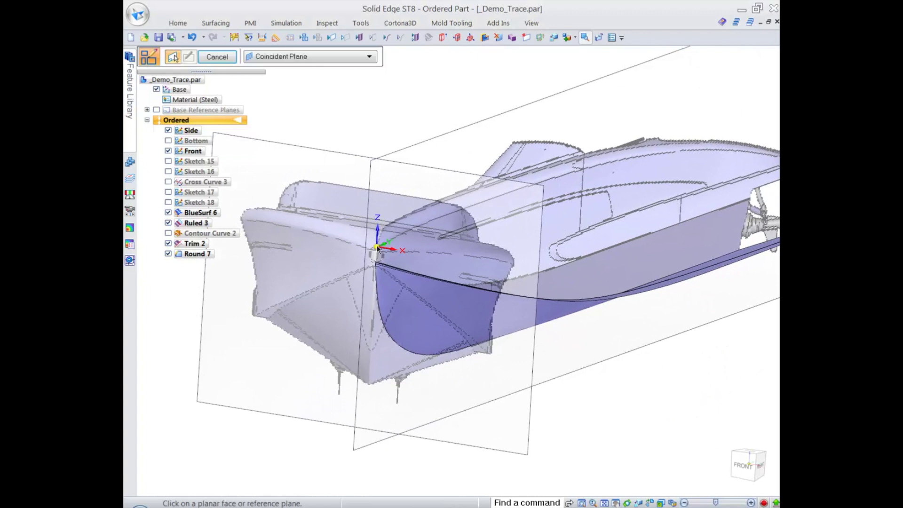
{"action": "left_click", "coordinate": [381, 239]}
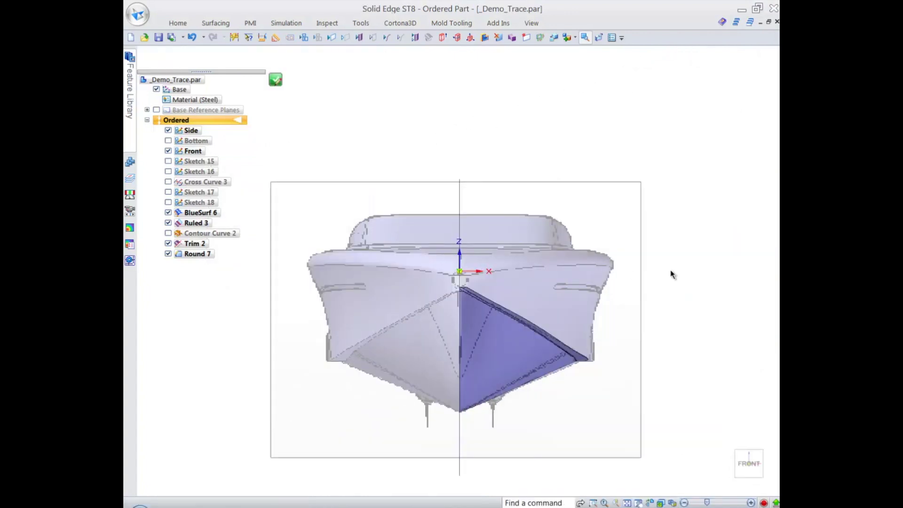
- Draw a three-point arc of about 200 mm radius from the strip's outer bow corner up to the traced hull line above
{"action": "right_click", "coordinate": [677, 230]}
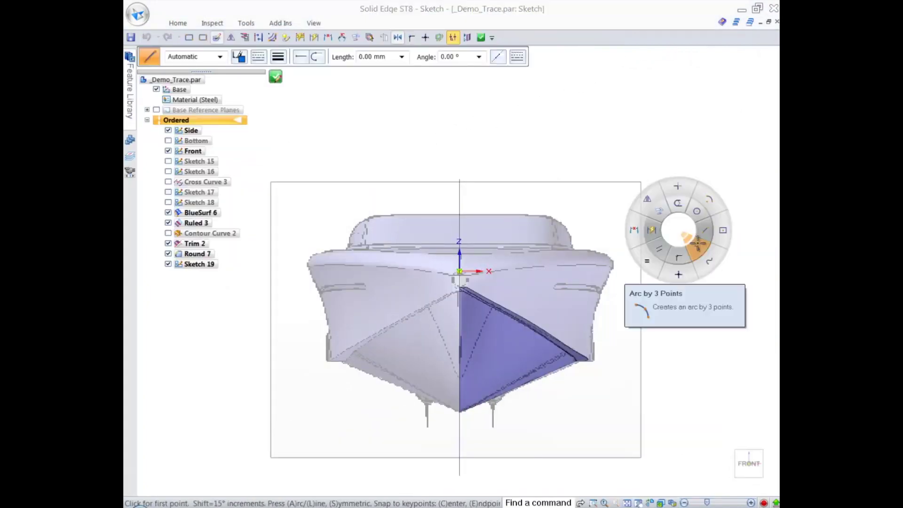
{"action": "left_click", "coordinate": [699, 246]}
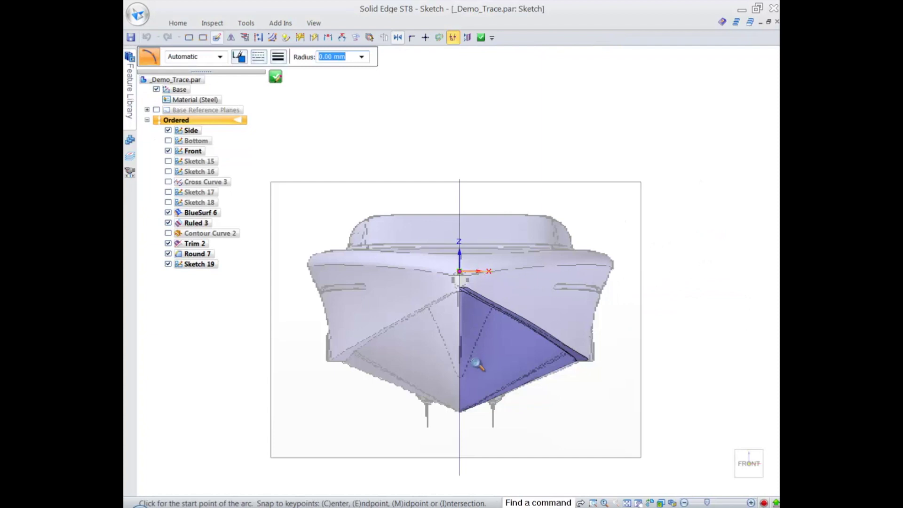
{"action": "scroll", "coordinate": [476, 364], "scroll_direction": "up", "scroll_amount": 5}
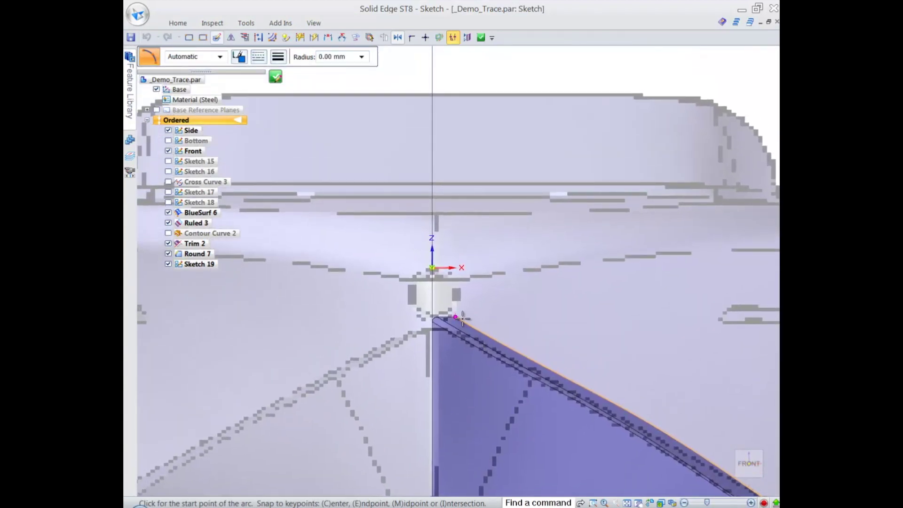
{"action": "left_click", "coordinate": [456, 316]}
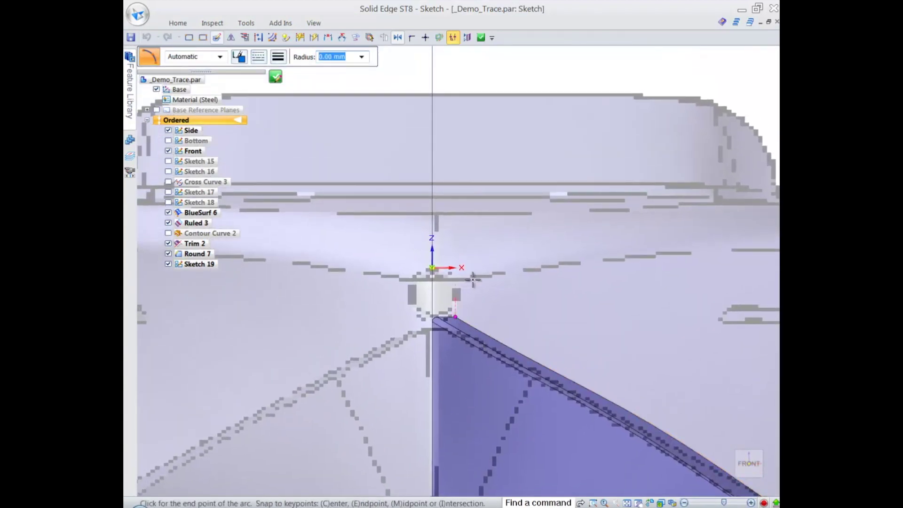
{"action": "left_click", "coordinate": [471, 278]}
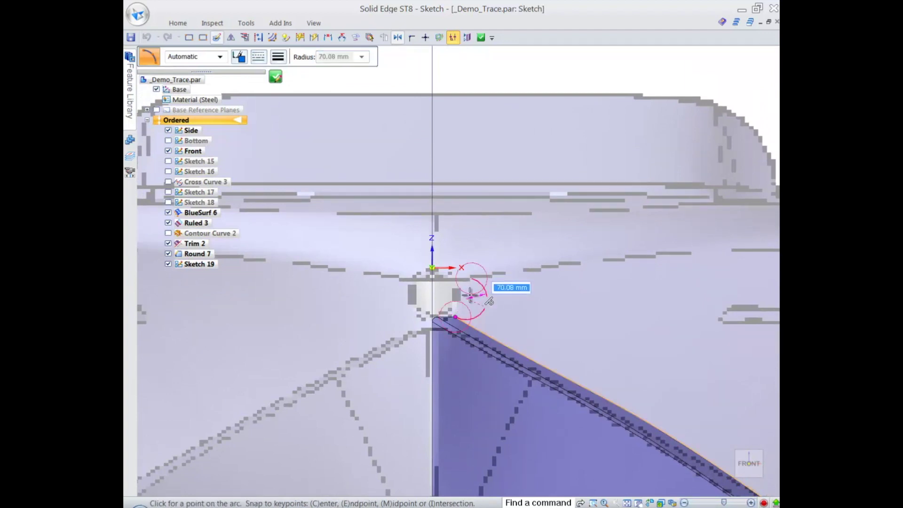
{"action": "left_click", "coordinate": [460, 296]}
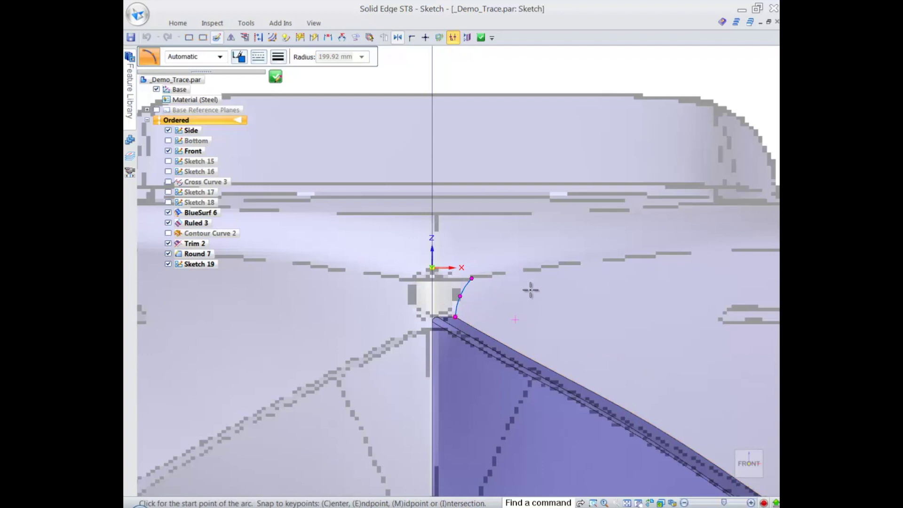
- Move the arc's upper endpoint along the traced hull line, slightly closer to the centreline
{"action": "scroll", "coordinate": [505, 300], "scroll_direction": "up", "scroll_amount": 2}
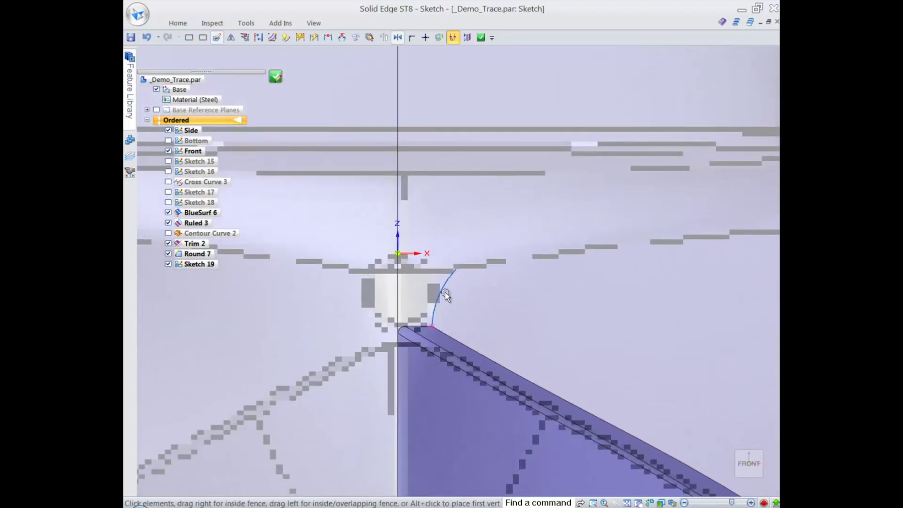
{"action": "left_click", "coordinate": [445, 295]}
{"action": "left_click_drag", "start_coordinate": [458, 270], "coordinate": [451, 269]}
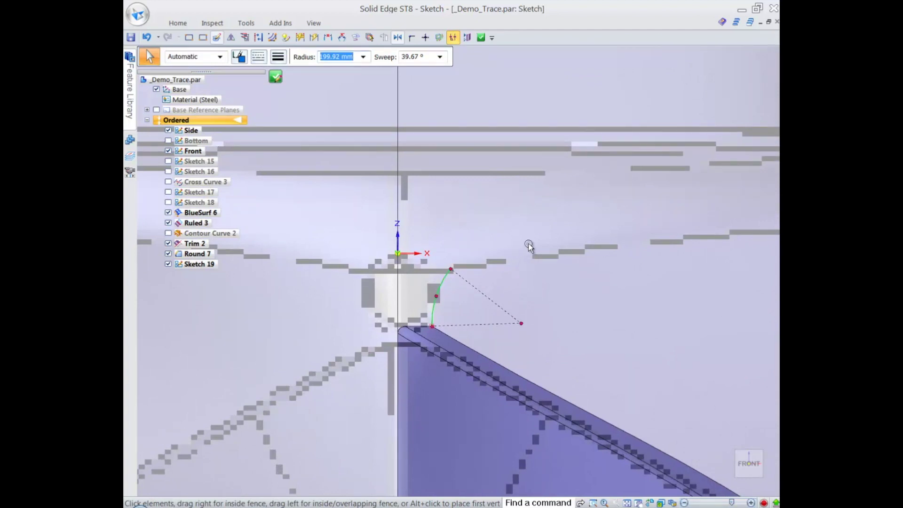
{"action": "middle_click_drag", "start_coordinate": [600, 294], "coordinate": [552, 147]}
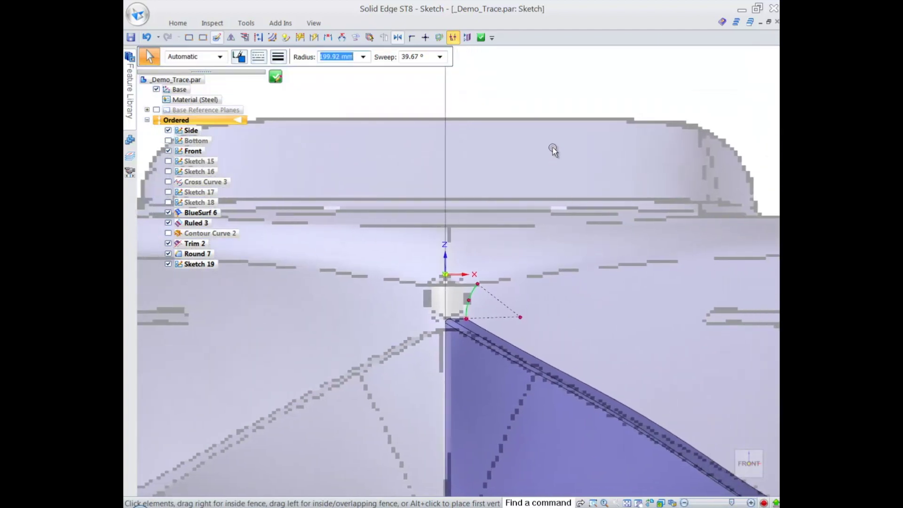
- Finish the bow arc sketch and start a new sketch on a plane parallel to the front XZ plane, about 4728 mm aft of it
{"action": "left_click", "coordinate": [276, 76]}
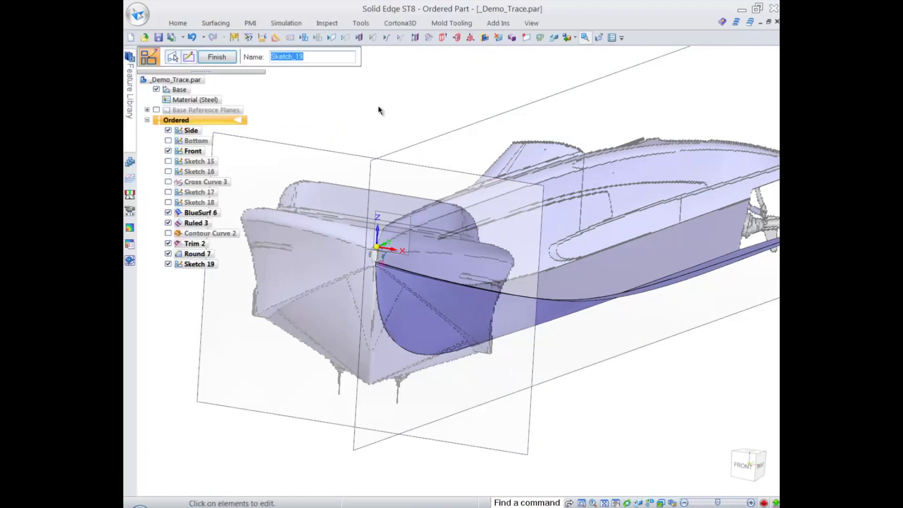
{"action": "left_click", "coordinate": [305, 58]}
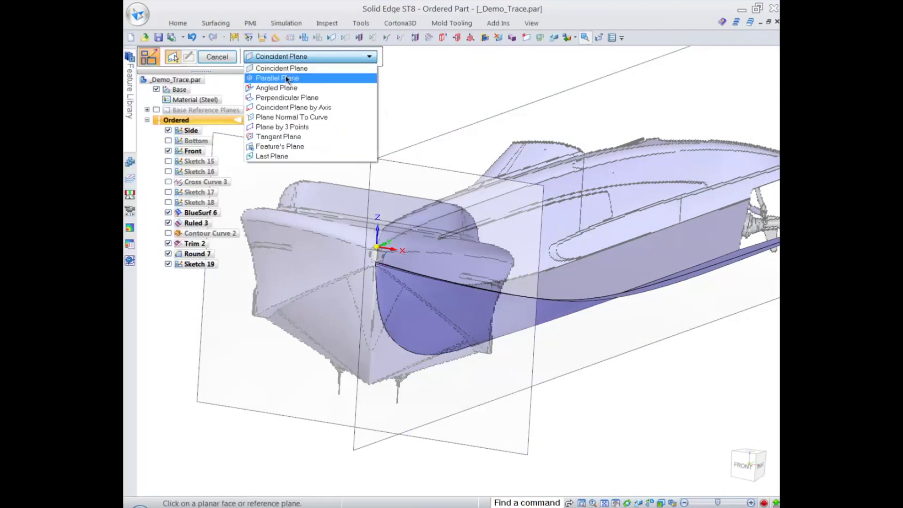
{"action": "left_click", "coordinate": [282, 78]}
{"action": "left_click", "coordinate": [392, 233]}
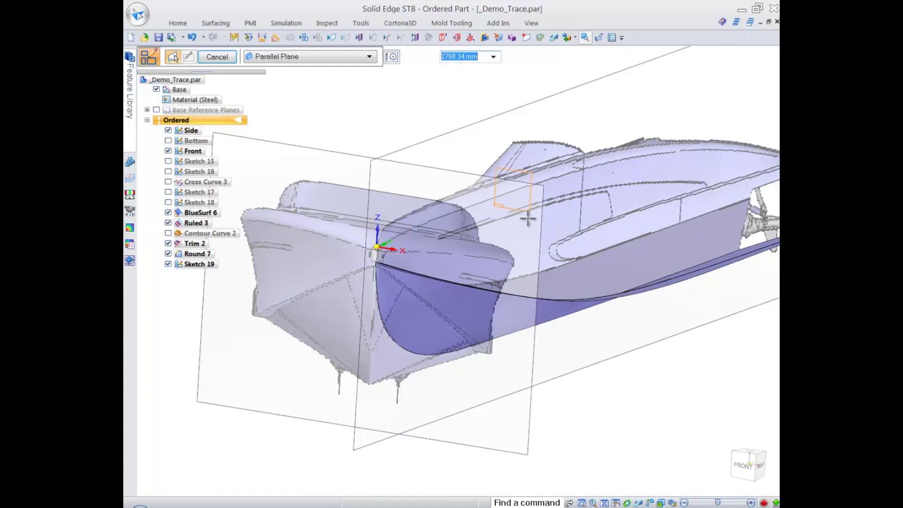
{"action": "key", "text": "ctrl+r"}
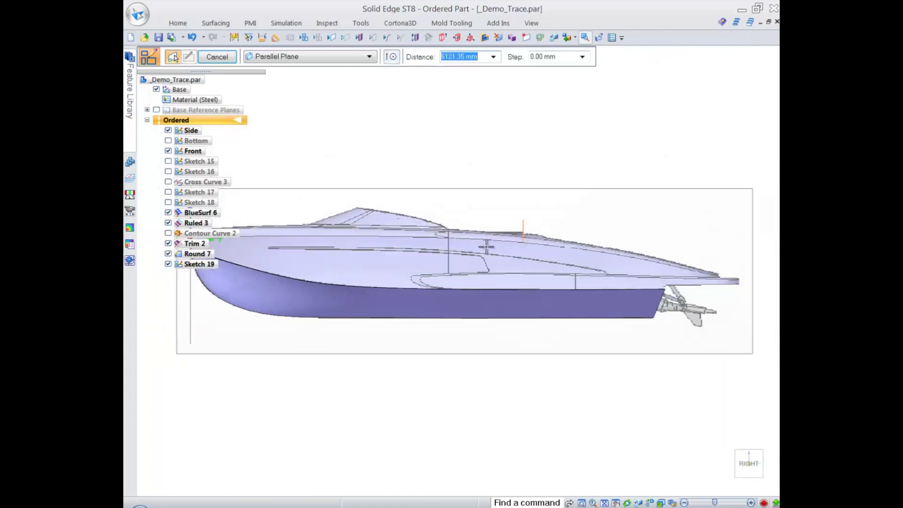
{"action": "left_click", "coordinate": [451, 252]}
{"action": "key", "text": "ctrl+f"}
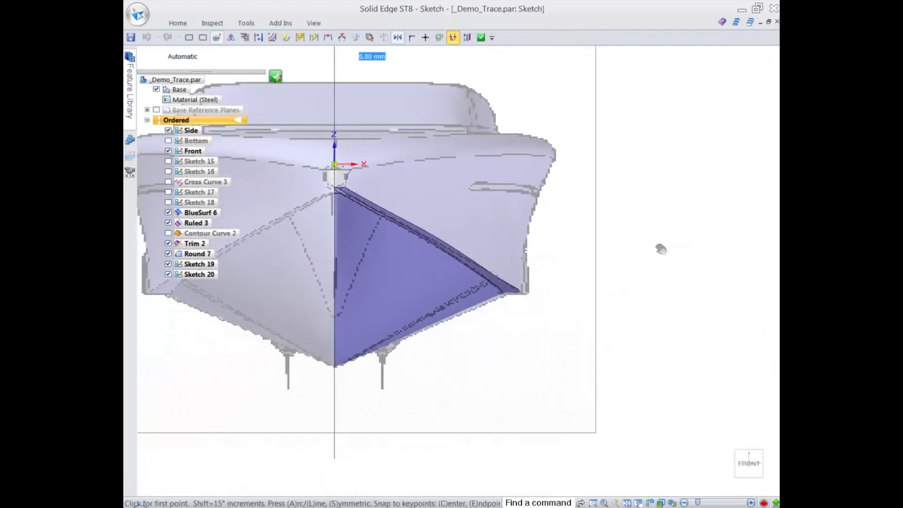
- Draw a three-point arc of about 1839 mm radius from the strip's outer edge up along the traced hull side, and finish the sketch
{"action": "right_click_drag", "start_coordinate": [652, 204], "coordinate": [674, 223]}
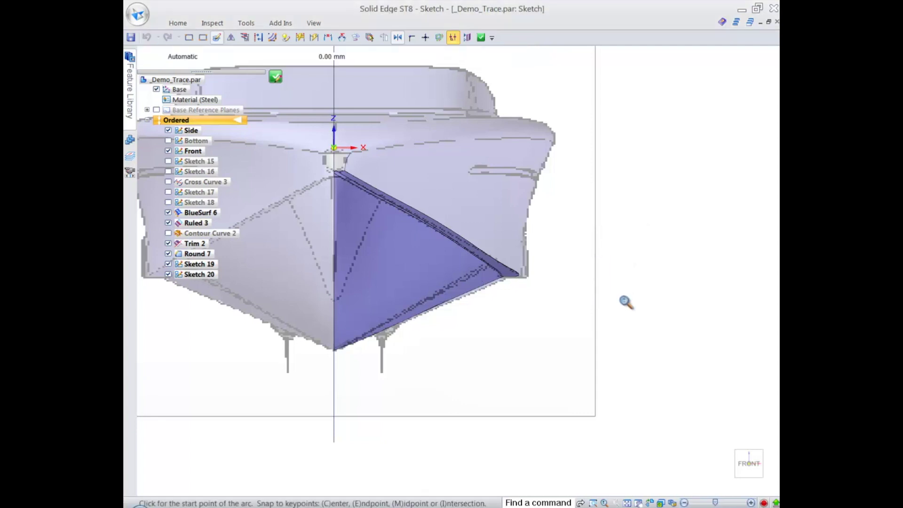
{"action": "scroll", "coordinate": [625, 304], "scroll_direction": "up", "scroll_amount": 3}
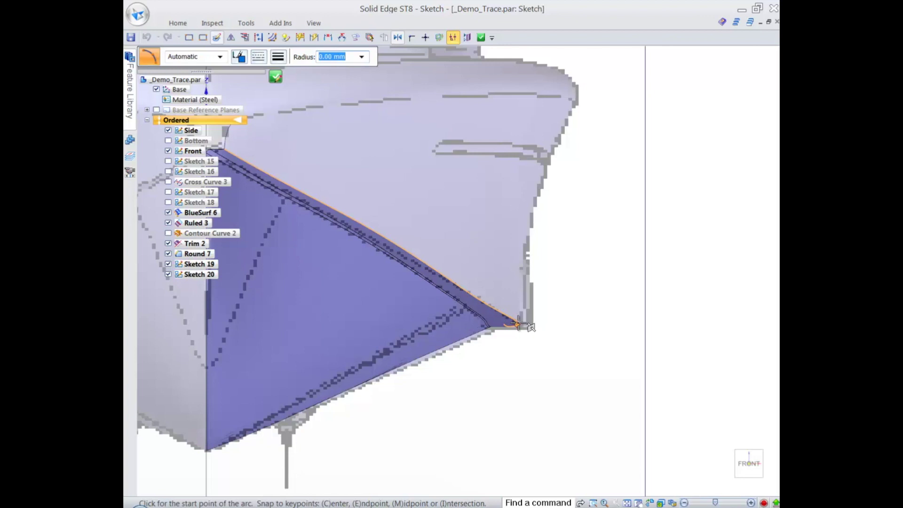
{"action": "left_click", "coordinate": [517, 324]}
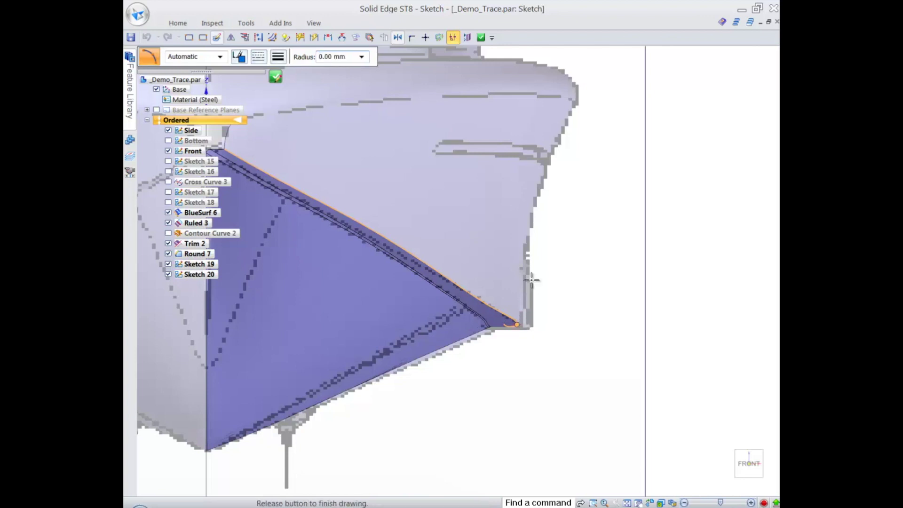
{"action": "left_click", "coordinate": [573, 101]}
{"action": "left_click", "coordinate": [574, 150]}
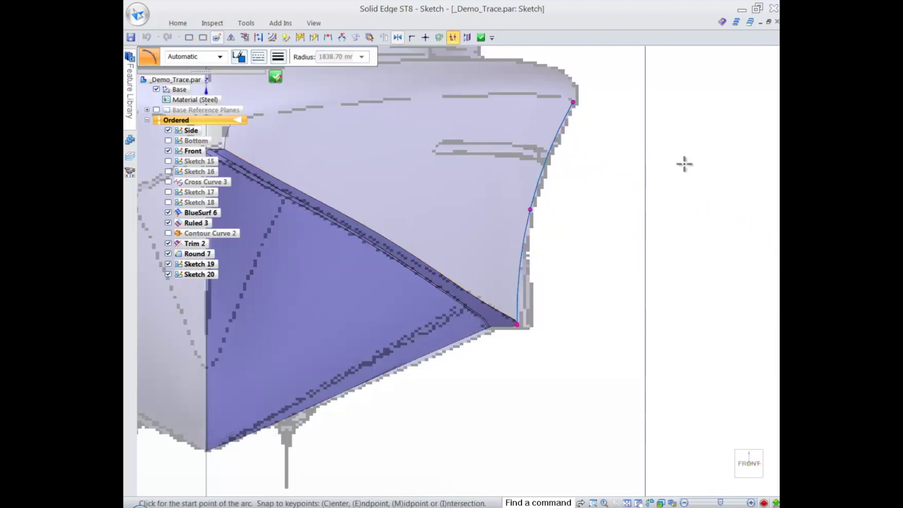
{"action": "left_click", "coordinate": [276, 77]}
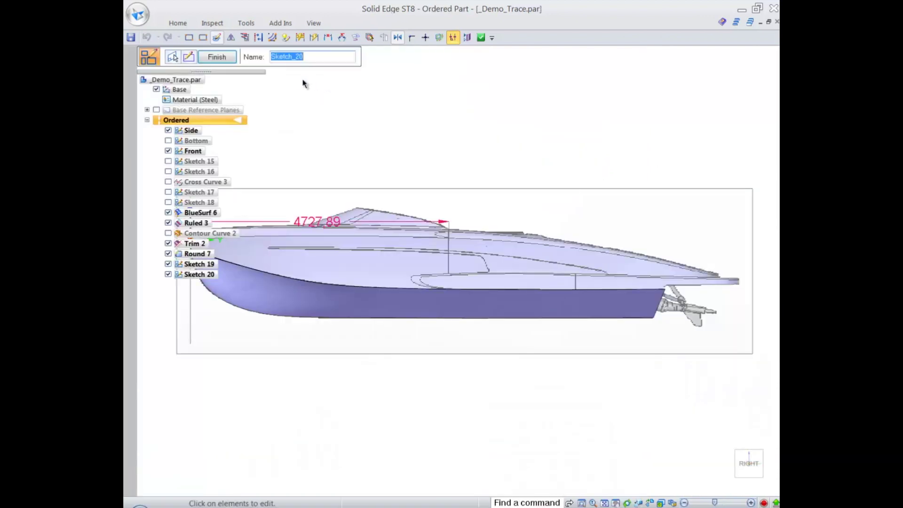
{"action": "left_click", "coordinate": [222, 58]}
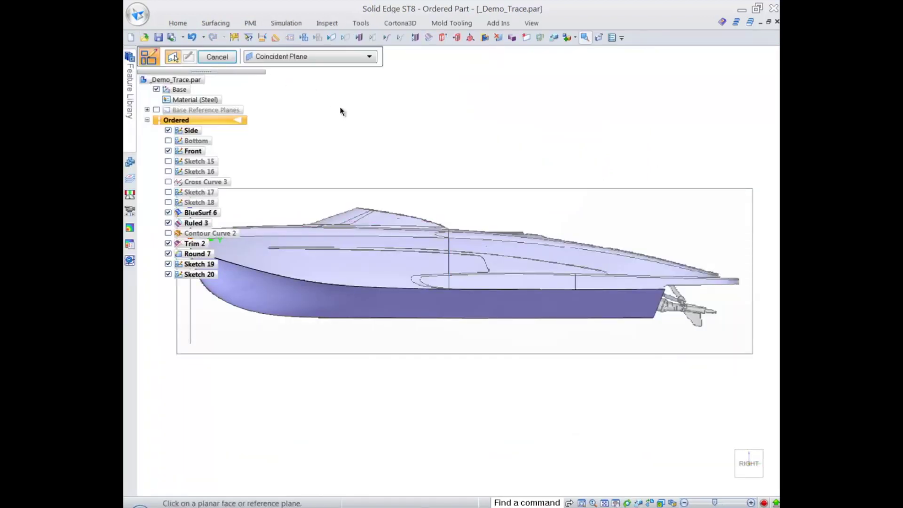
- Start another sketch on a plane parallel to the front XZ plane, placed at the chine strip's aft end
{"action": "left_click", "coordinate": [318, 60]}
{"action": "left_click", "coordinate": [303, 82]}
{"action": "scroll", "coordinate": [529, 125], "scroll_direction": "down", "scroll_amount": 2}
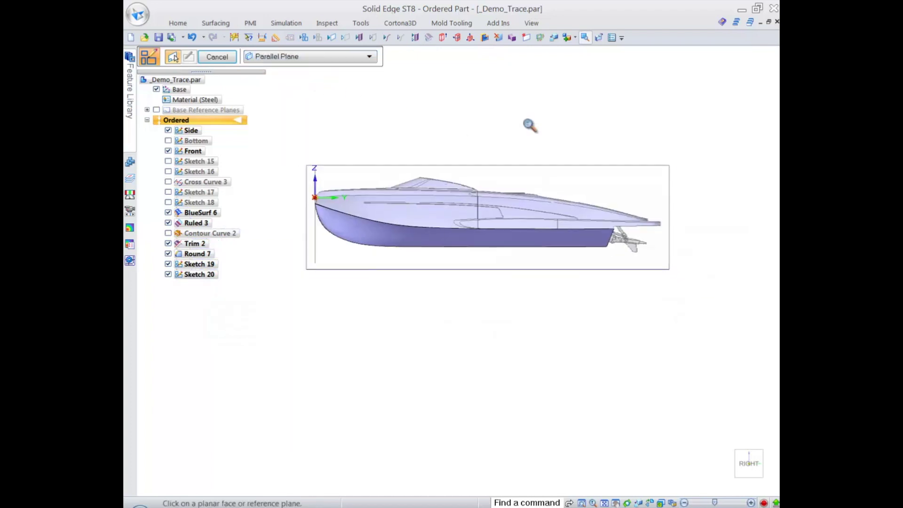
{"action": "middle_click_drag", "start_coordinate": [495, 171], "coordinate": [560, 193]}
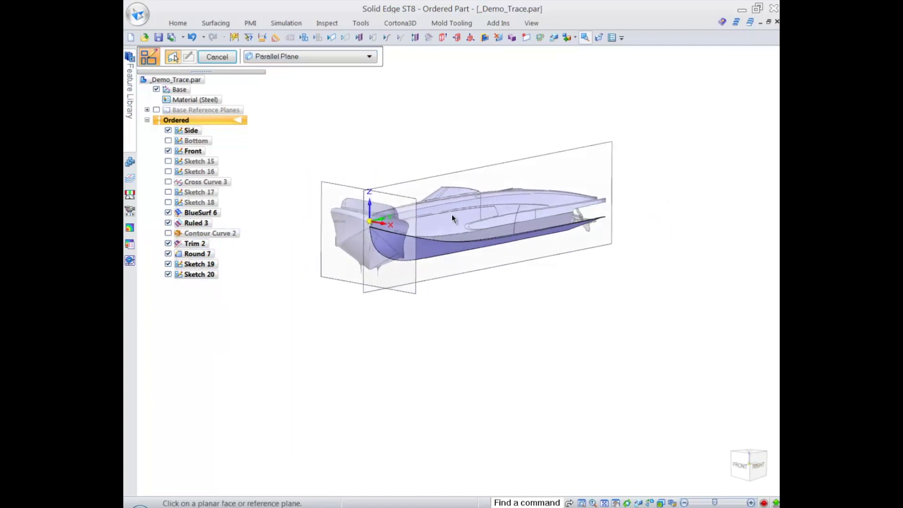
{"action": "left_click", "coordinate": [378, 219]}
{"action": "scroll", "coordinate": [597, 271], "scroll_direction": "up", "scroll_amount": 2}
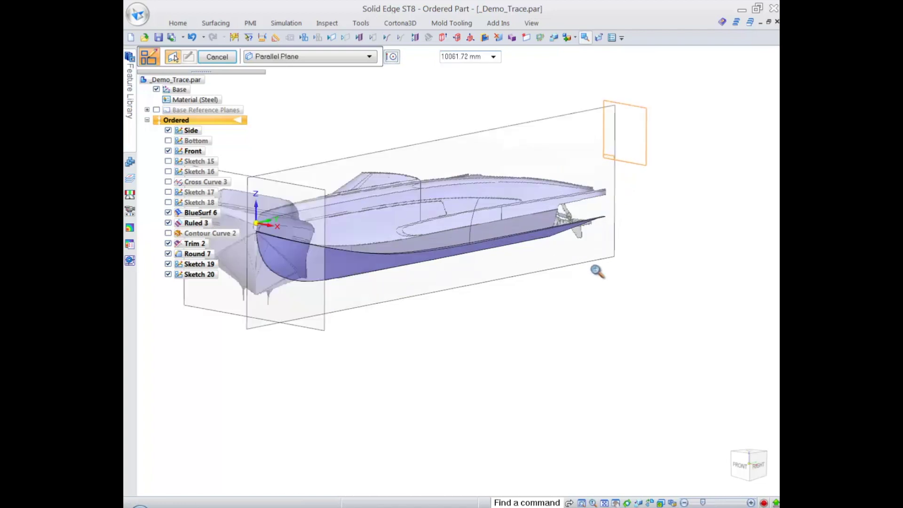
{"action": "scroll", "coordinate": [597, 271], "scroll_direction": "up", "scroll_amount": 3}
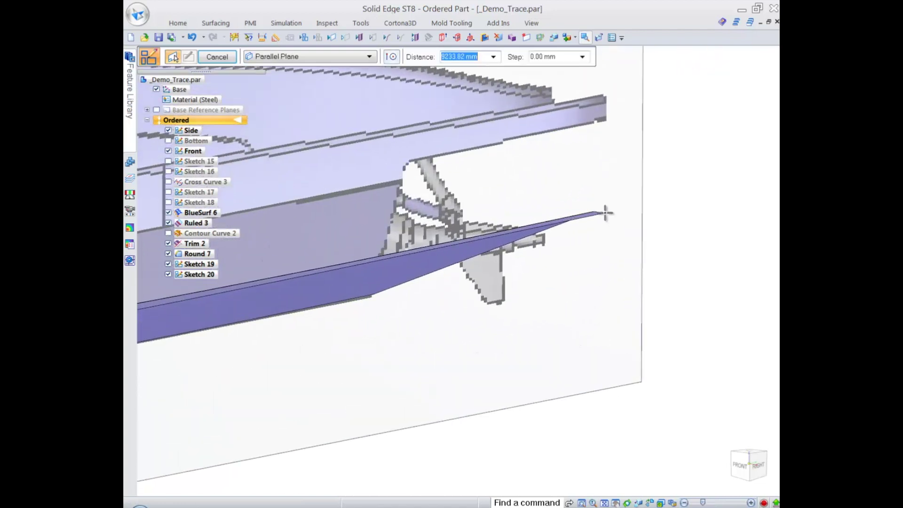
{"action": "left_click", "coordinate": [677, 240]}
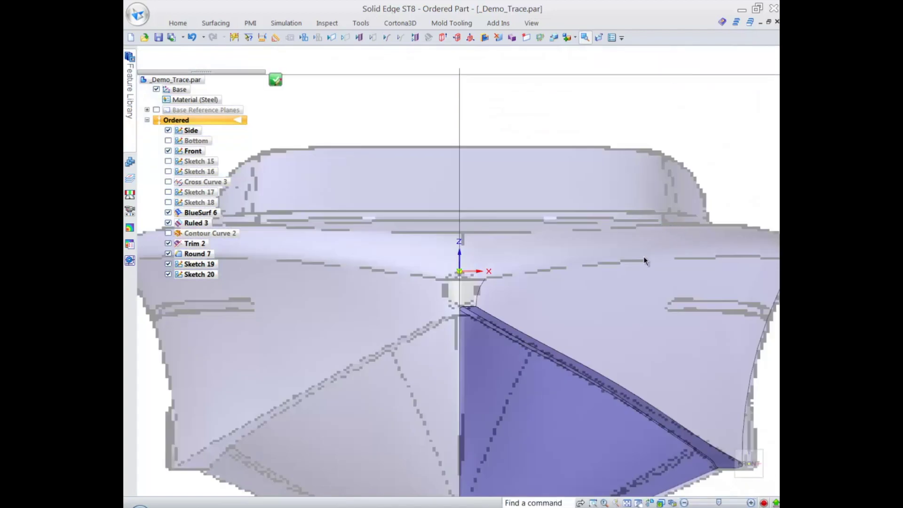
- Draw a three-point arc of about 1570 mm radius upward from the strip's outer stern corner, following the midship arc's curvature
{"action": "scroll", "coordinate": [607, 231], "scroll_direction": "down", "scroll_amount": 2}
{"action": "middle_click_drag", "start_coordinate": [607, 231], "coordinate": [488, 175], "text": "shift"}
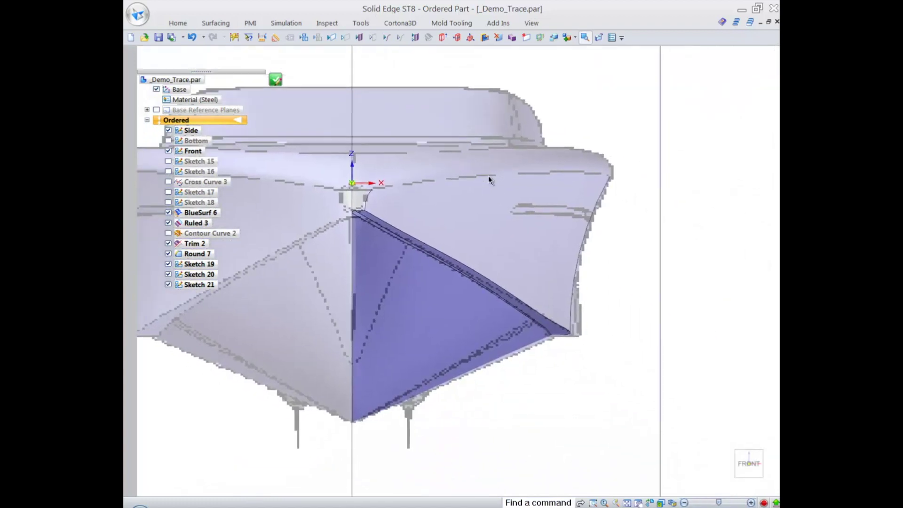
{"action": "scroll", "coordinate": [621, 258], "scroll_direction": "up", "scroll_amount": 2}
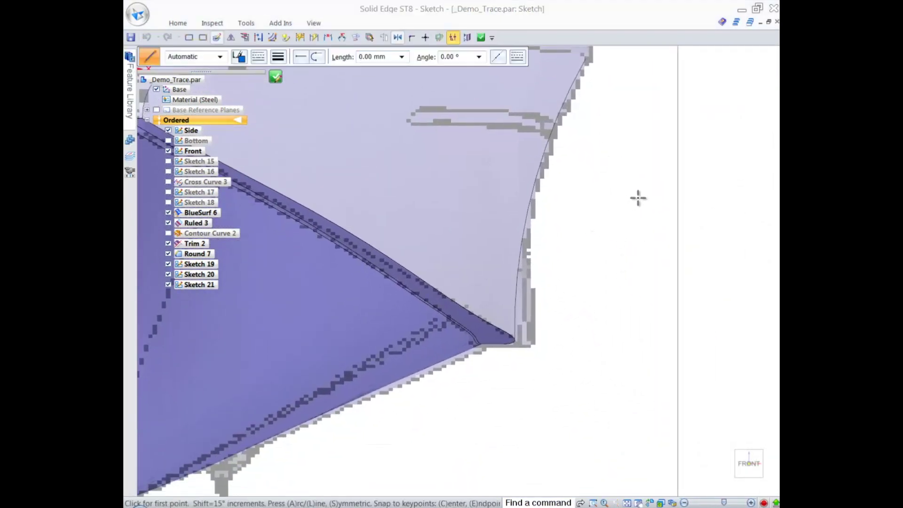
{"action": "right_click_drag", "start_coordinate": [638, 197], "coordinate": [660, 215]}
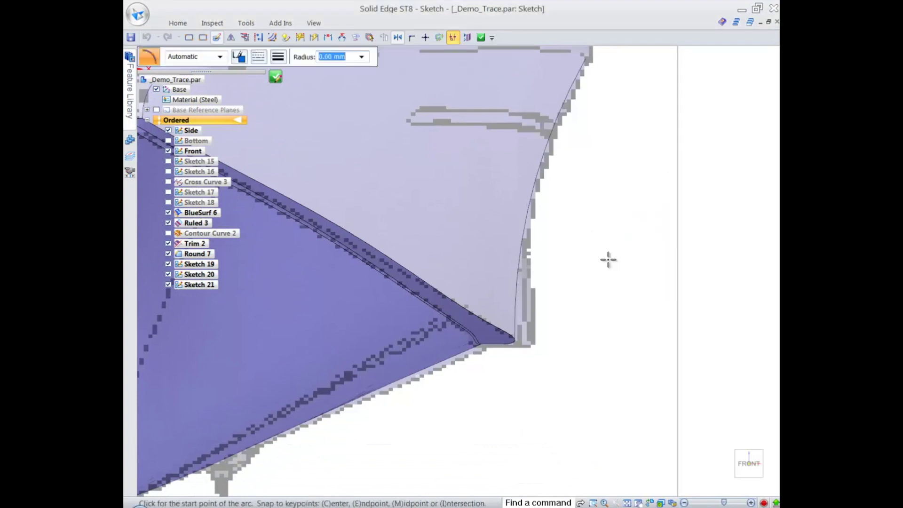
{"action": "middle_click_drag", "start_coordinate": [607, 260], "coordinate": [595, 267]}
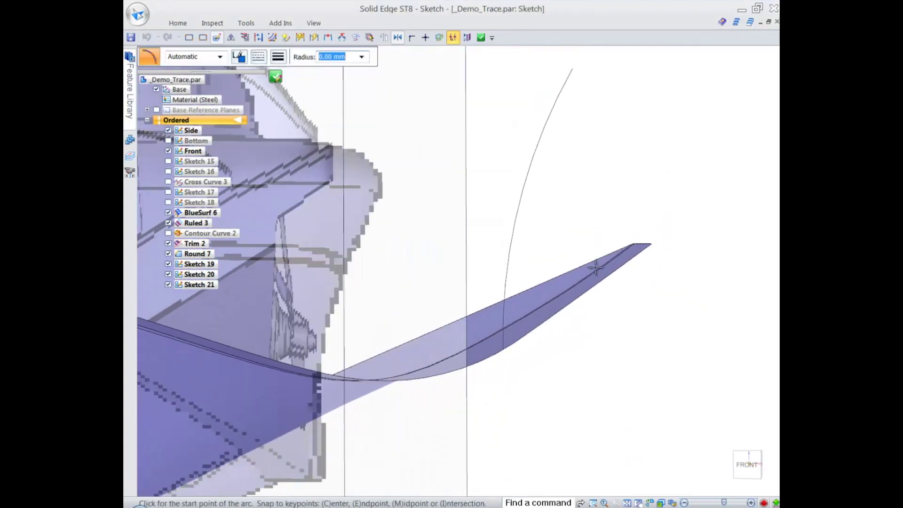
{"action": "left_click", "coordinate": [652, 244]}
{"action": "key", "text": "ctrl+h"}
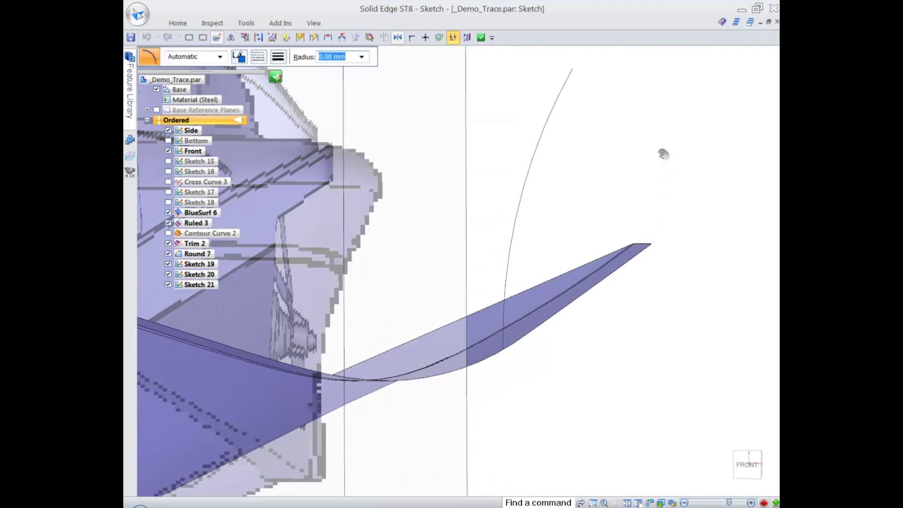
{"action": "left_click", "coordinate": [515, 185]}
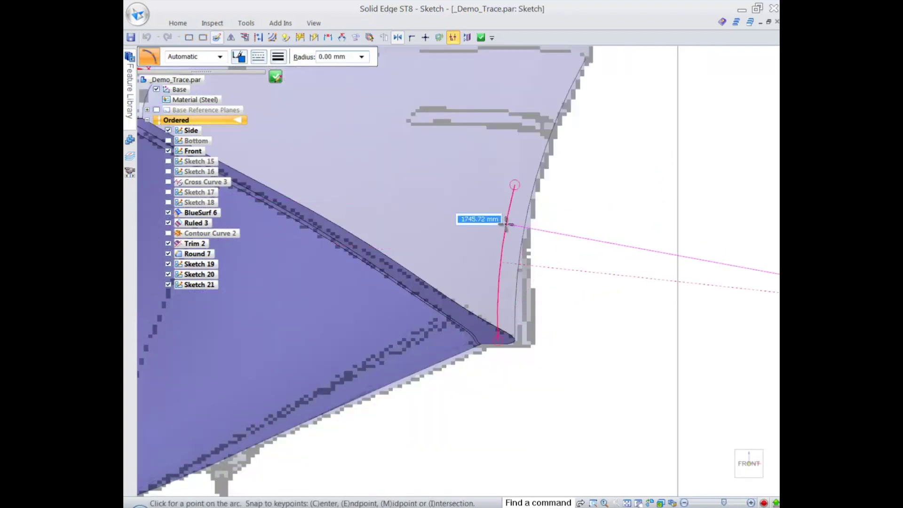
{"action": "left_click", "coordinate": [512, 217]}
{"action": "key", "text": "Escape"}
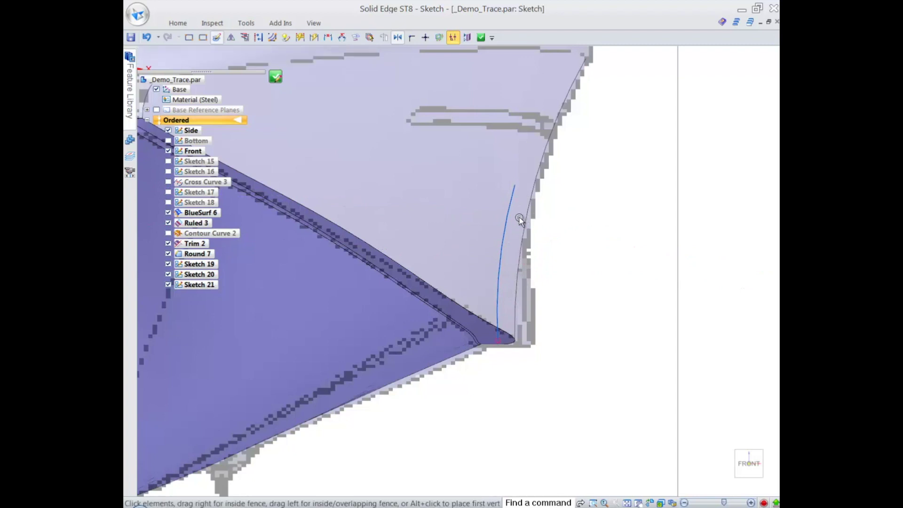
- Adjust the stern arc's upper endpoint to suit the traced hull line in the Side reference, giving a sweep of about 19°
{"action": "left_click", "coordinate": [509, 217]}
{"action": "left_click_drag", "start_coordinate": [515, 185], "coordinate": [513, 172]}
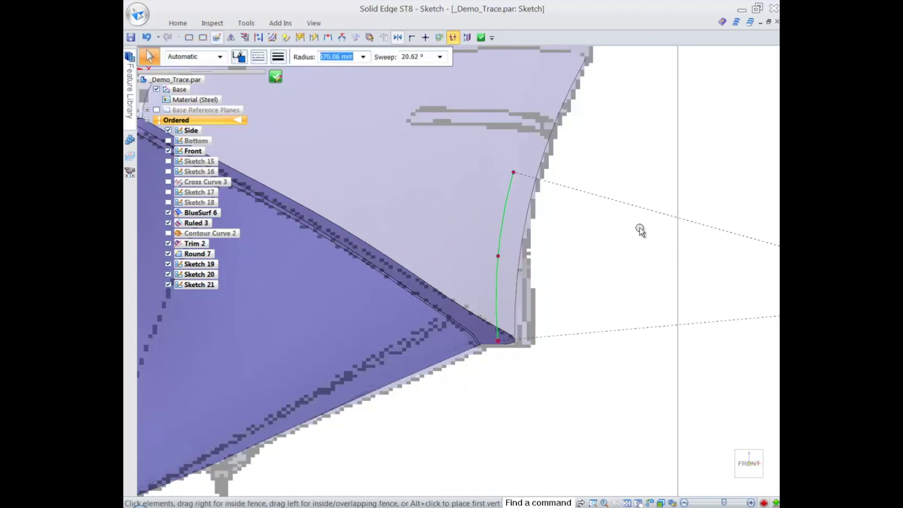
{"action": "key", "text": "ctrl+r"}
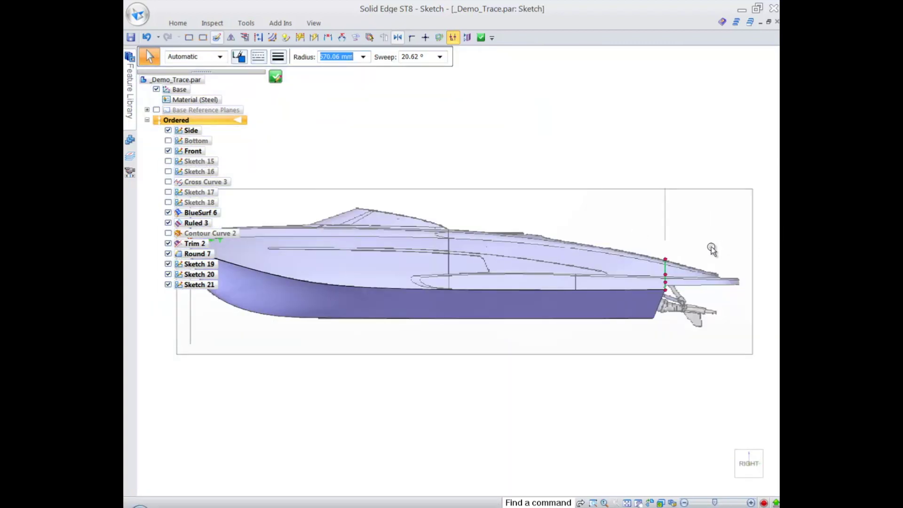
{"action": "middle_click_drag", "start_coordinate": [687, 300], "coordinate": [672, 359], "text": "ctrl"}
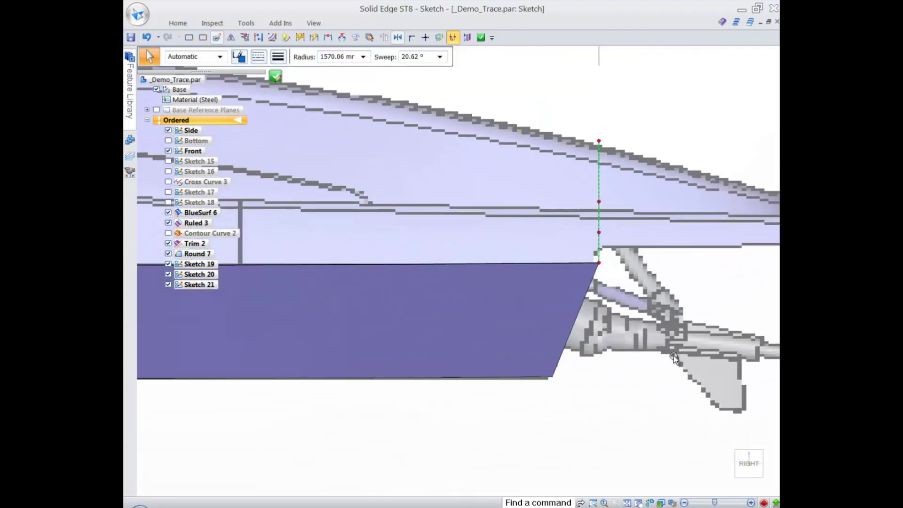
{"action": "left_click_drag", "start_coordinate": [657, 353], "coordinate": [661, 301]}
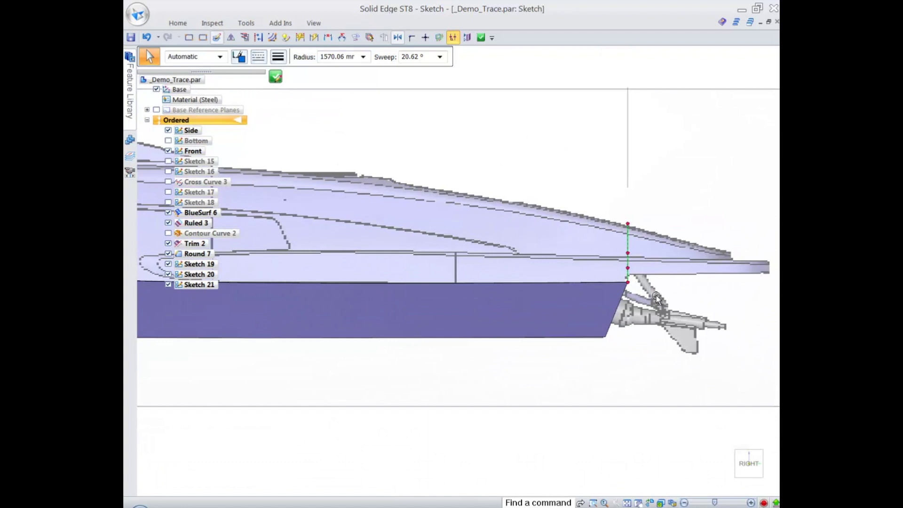
{"action": "key", "text": "ctrl+f"}
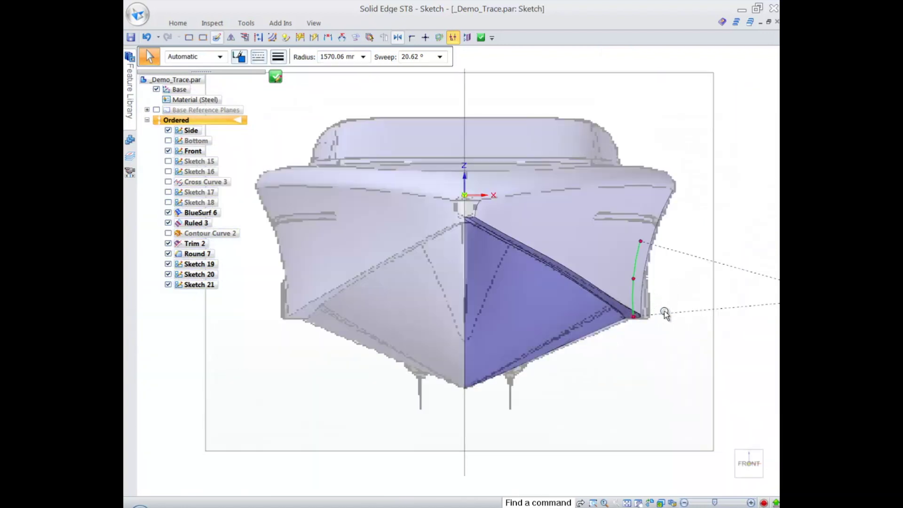
{"action": "scroll", "coordinate": [664, 311], "scroll_direction": "up", "scroll_amount": 3}
{"action": "left_click", "coordinate": [623, 199]}
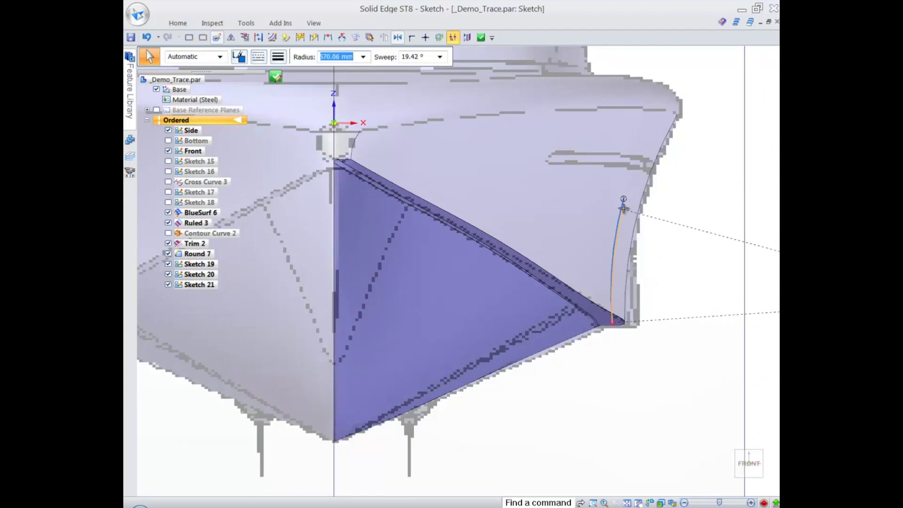
{"action": "left_click_drag", "start_coordinate": [622, 207], "coordinate": [622, 207]}
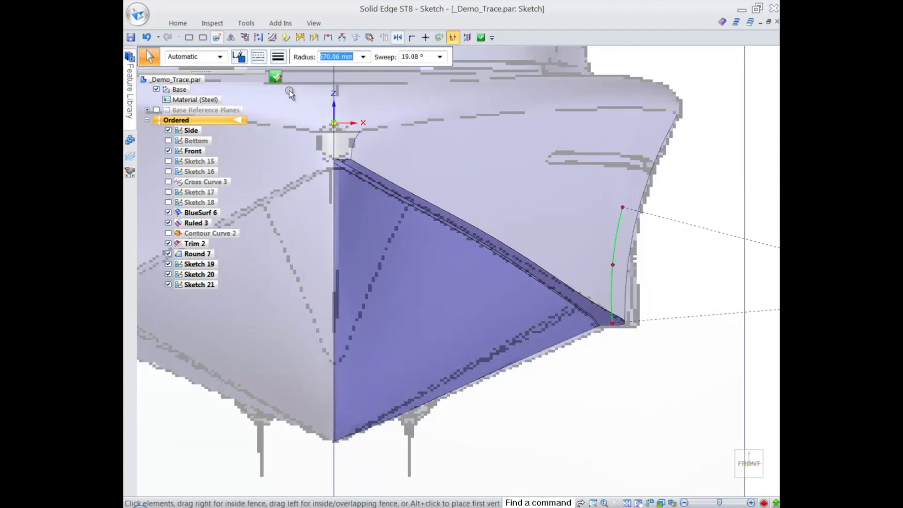
- Finish the stern arc sketch and leave the Sketch command
{"action": "left_click", "coordinate": [275, 77]}
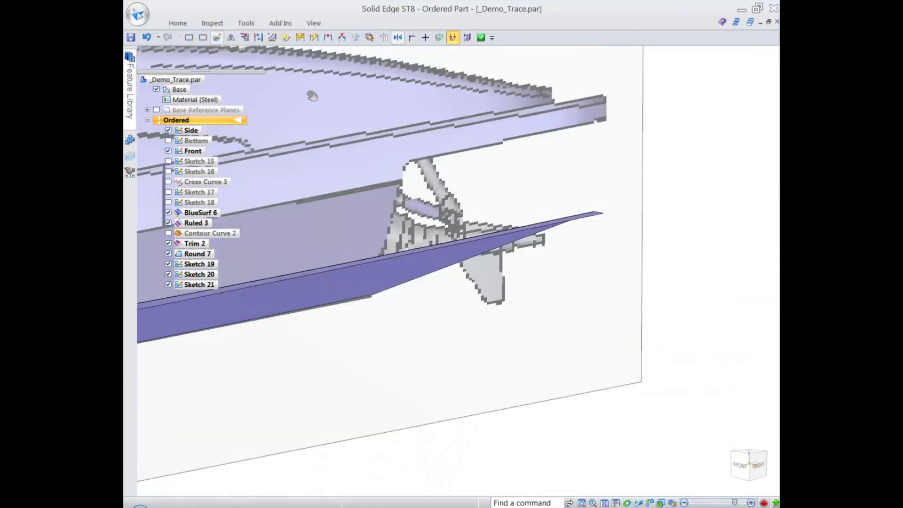
{"action": "left_click", "coordinate": [217, 57]}
{"action": "left_click", "coordinate": [217, 57]}
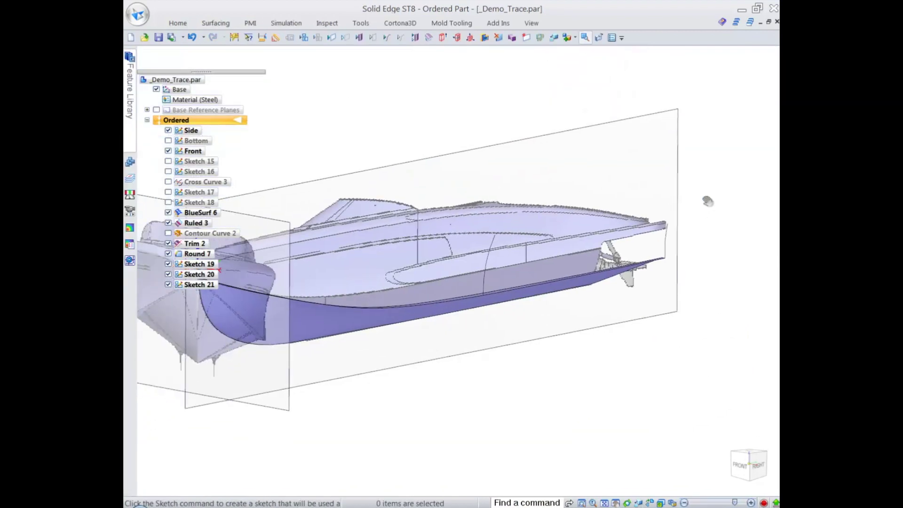
- Hide the Front and Side reference sketches, leaving the hull surfaces and the three arc sketches displayed
{"action": "middle_click_drag", "start_coordinate": [705, 200], "coordinate": [729, 236], "text": "shift"}
{"action": "scroll", "coordinate": [581, 220], "scroll_direction": "down", "scroll_amount": 3}
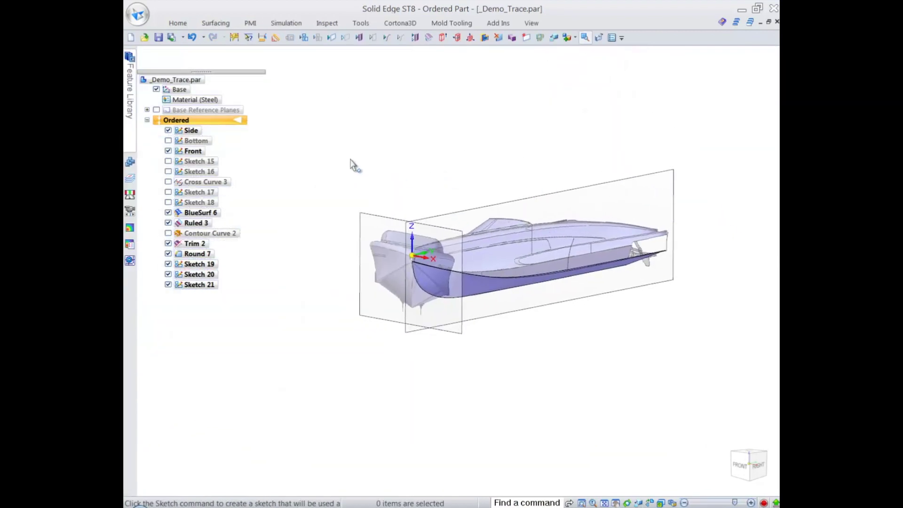
{"action": "left_click", "coordinate": [168, 151]}
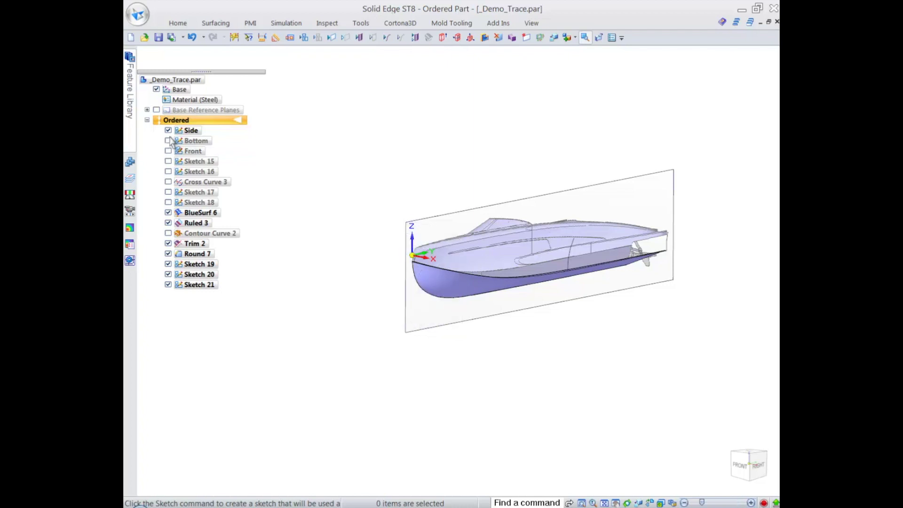
{"action": "left_click", "coordinate": [167, 130]}
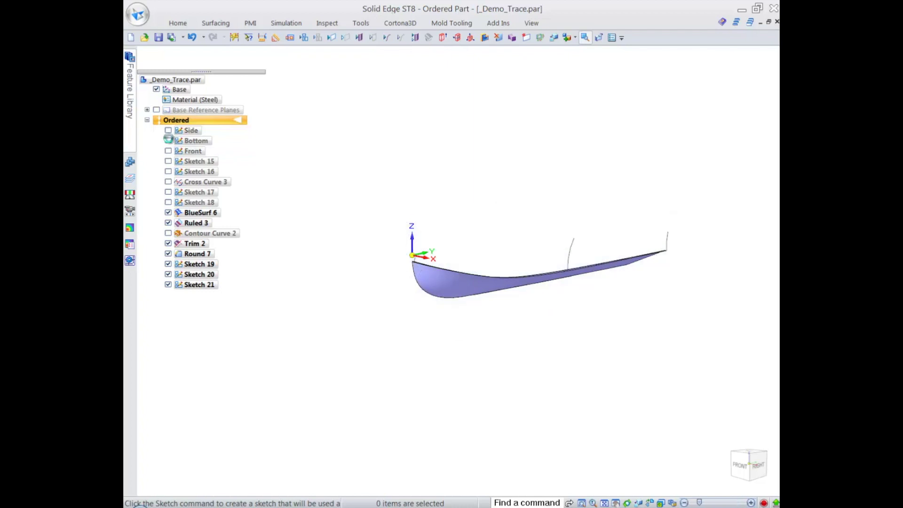
- Show the Bottom reference sketch and start a keypoint curve at the upper endpoint of the bow arc
{"action": "left_click", "coordinate": [168, 141]}
{"action": "middle_click_drag", "start_coordinate": [553, 274], "coordinate": [522, 282]}
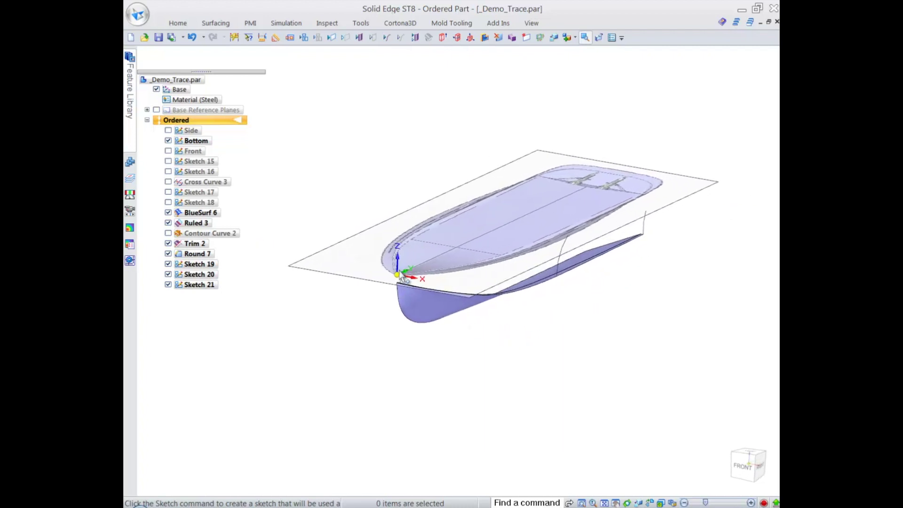
{"action": "right_click", "coordinate": [625, 315]}
{"action": "right_click", "coordinate": [623, 300]}
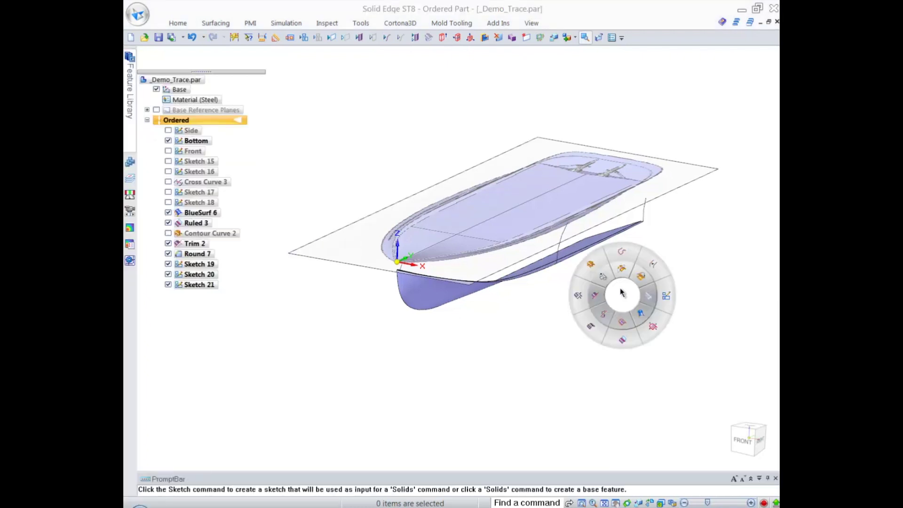
{"action": "left_click", "coordinate": [612, 248]}
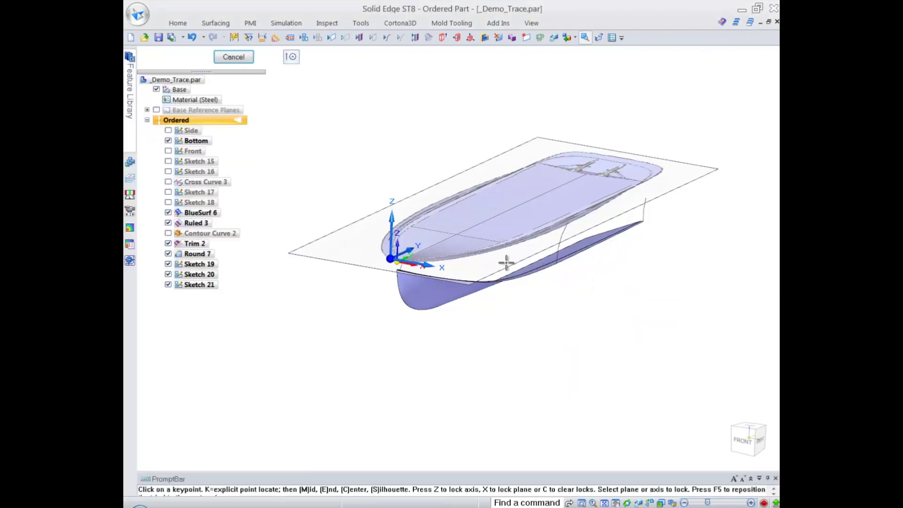
{"action": "mouse_move", "coordinate": [390, 258]}
{"action": "left_mouse_down"}
{"action": "mouse_move", "coordinate": [323, 210]}
{"action": "mouse_move", "coordinate": [284, 199]}
{"action": "left_mouse_up"}
{"action": "scroll", "coordinate": [463, 242], "scroll_direction": "up", "scroll_amount": 8}
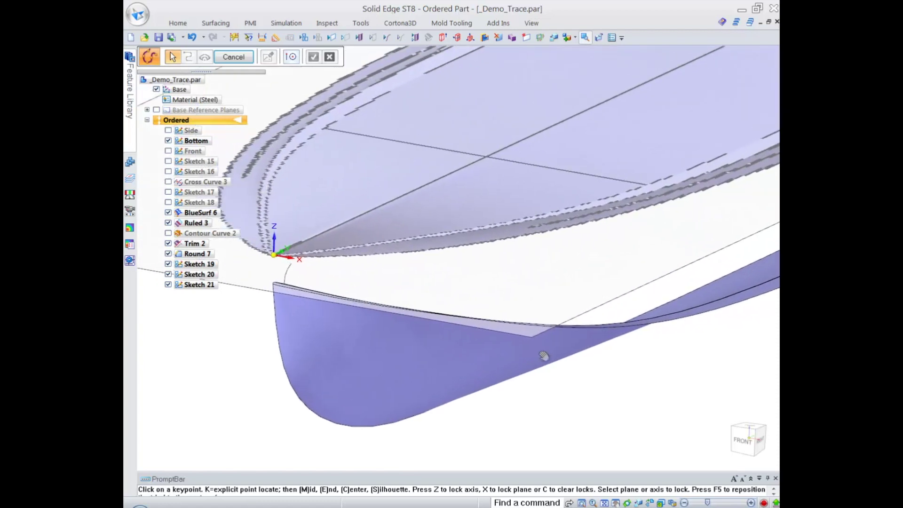
{"action": "left_click", "coordinate": [327, 269]}
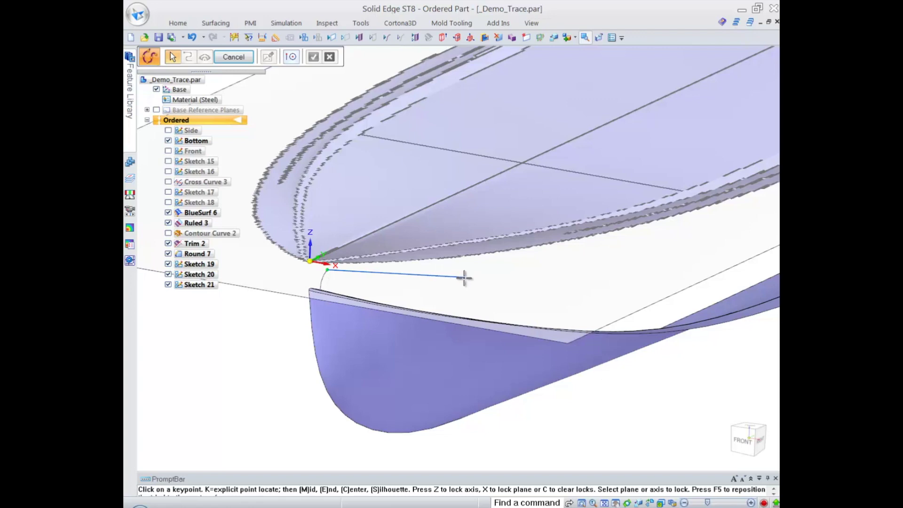
- Place two keypoint curve points along the traced outer hull outline of the Bottom reference, between the bow and midship
{"action": "key", "text": "ctrl+t"}
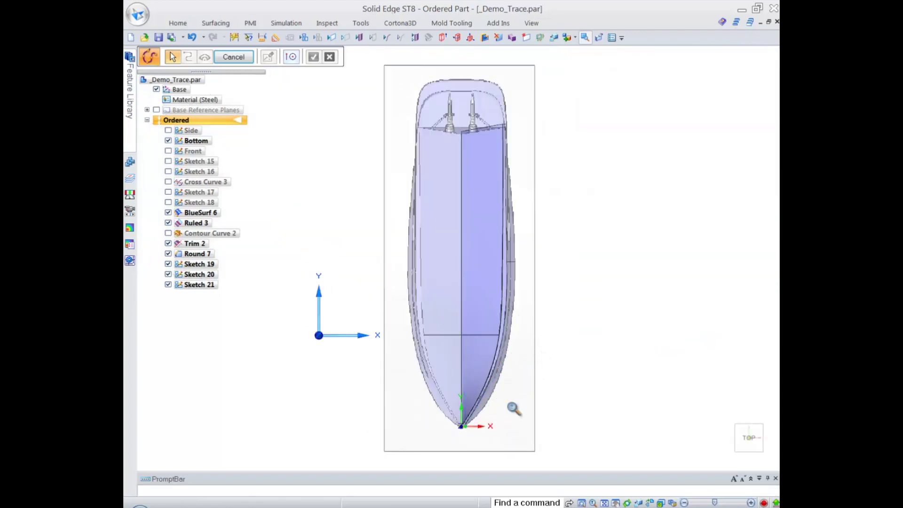
{"action": "left_click_drag", "start_coordinate": [514, 409], "coordinate": [570, 300]}
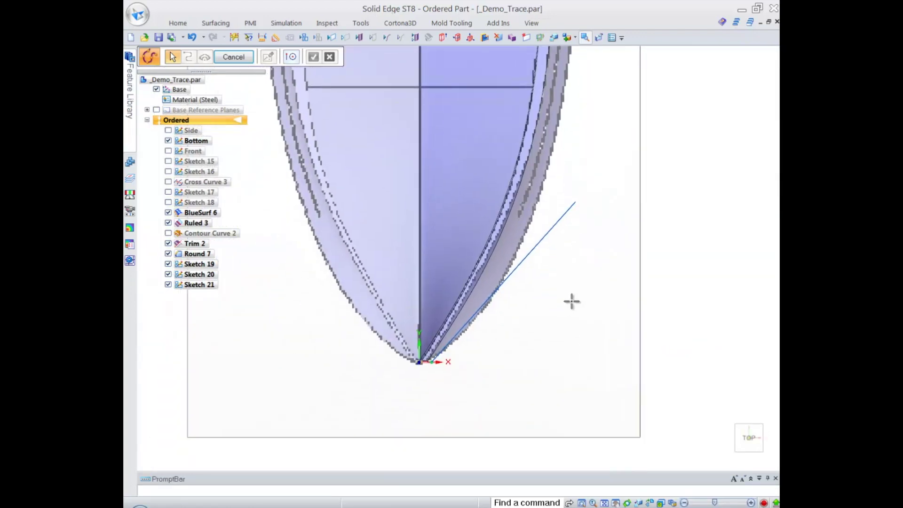
{"action": "left_click", "coordinate": [510, 266]}
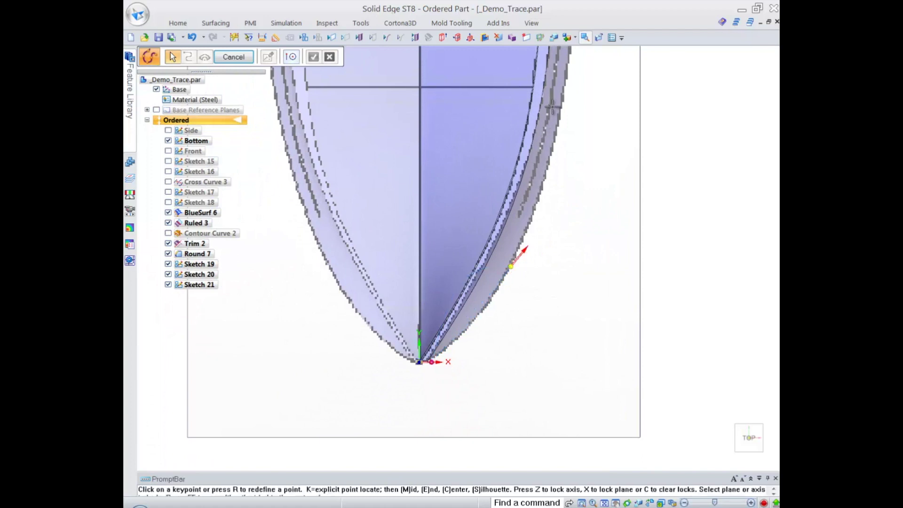
{"action": "left_click", "coordinate": [566, 78]}
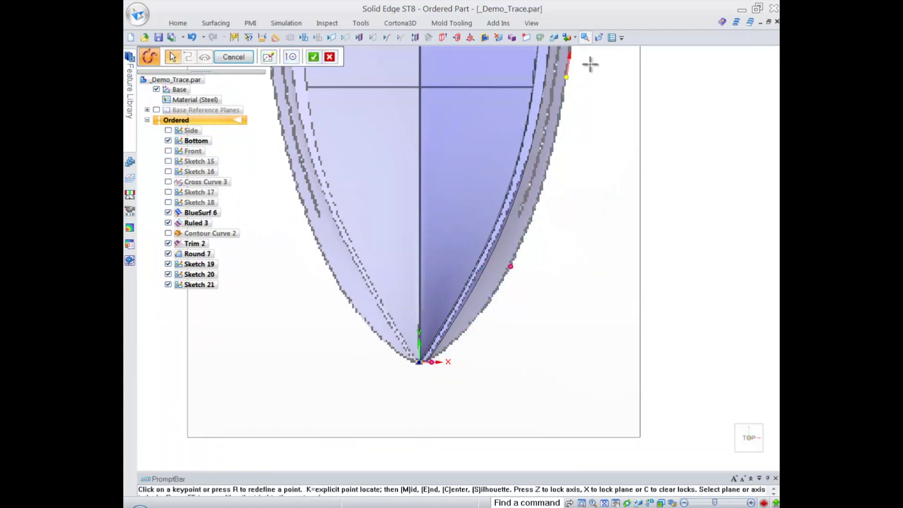
- Continue the curve through the midship arc's upper endpoint and one point on the traced outline aft of it
{"action": "scroll", "coordinate": [590, 53], "scroll_direction": "down", "scroll_amount": 2}
{"action": "middle_click_drag", "start_coordinate": [581, 116], "coordinate": [537, 345], "text": "shift"}
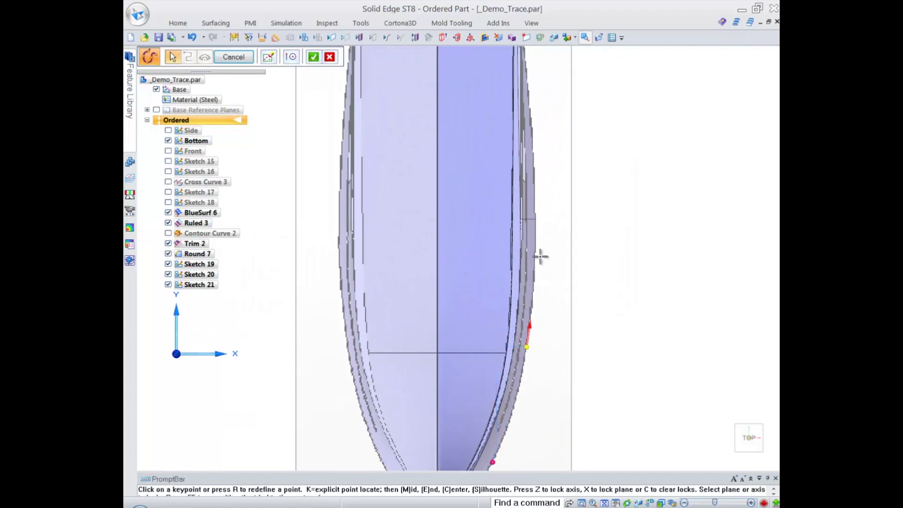
{"action": "left_click", "coordinate": [536, 218]}
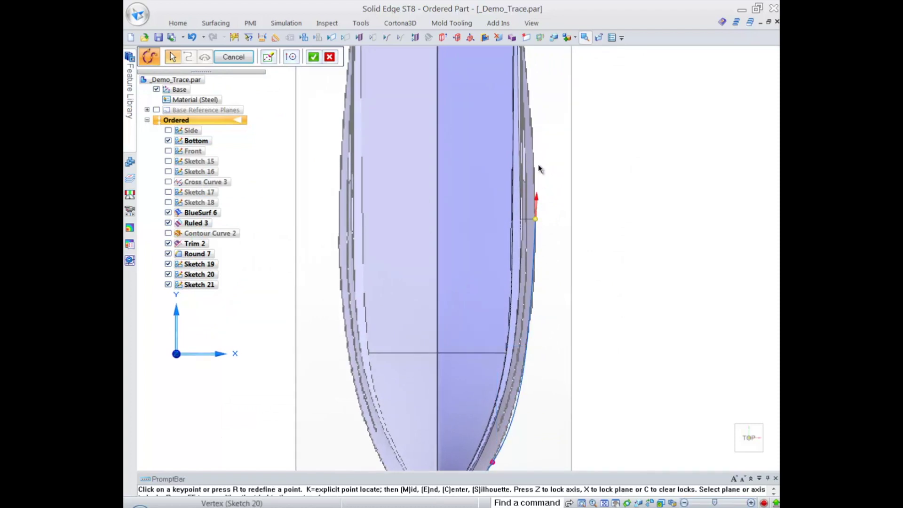
{"action": "left_click", "coordinate": [531, 106]}
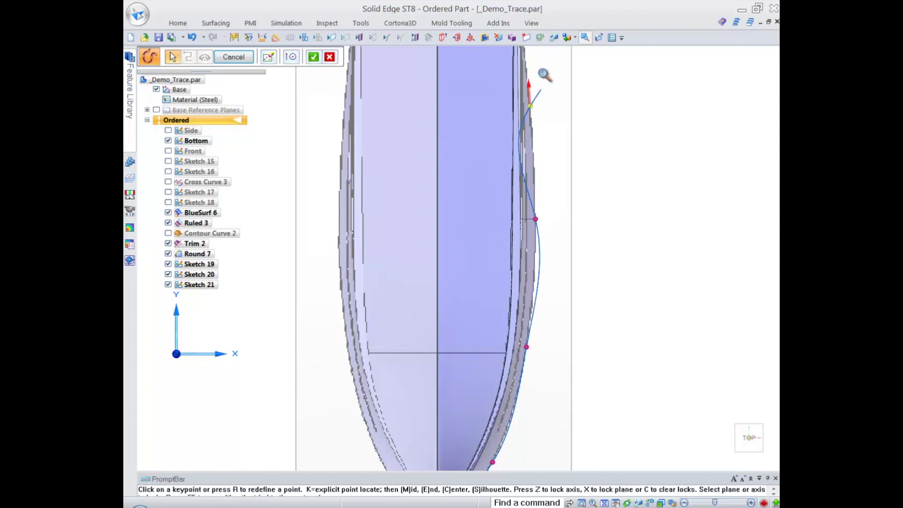
- End the keypoint curve at the stern arc's upper endpoint and accept its points
{"action": "scroll", "coordinate": [543, 70], "scroll_direction": "down", "scroll_amount": 2}
{"action": "middle_click_drag", "start_coordinate": [541, 91], "coordinate": [539, 256], "text": "shift"}
{"action": "scroll", "coordinate": [540, 226], "scroll_direction": "up", "scroll_amount": 4}
{"action": "middle_click_drag", "start_coordinate": [541, 200], "coordinate": [543, 289], "text": "shift"}
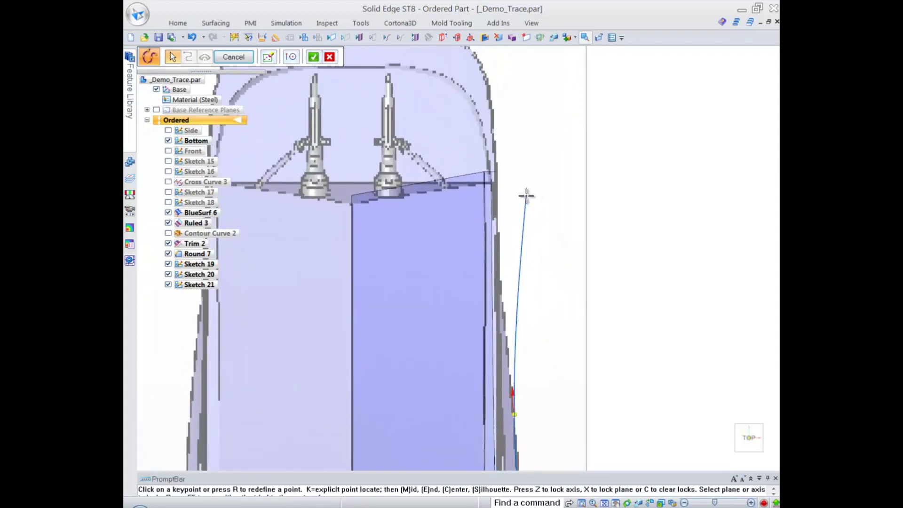
{"action": "middle_click_drag", "start_coordinate": [525, 201], "coordinate": [500, 183]}
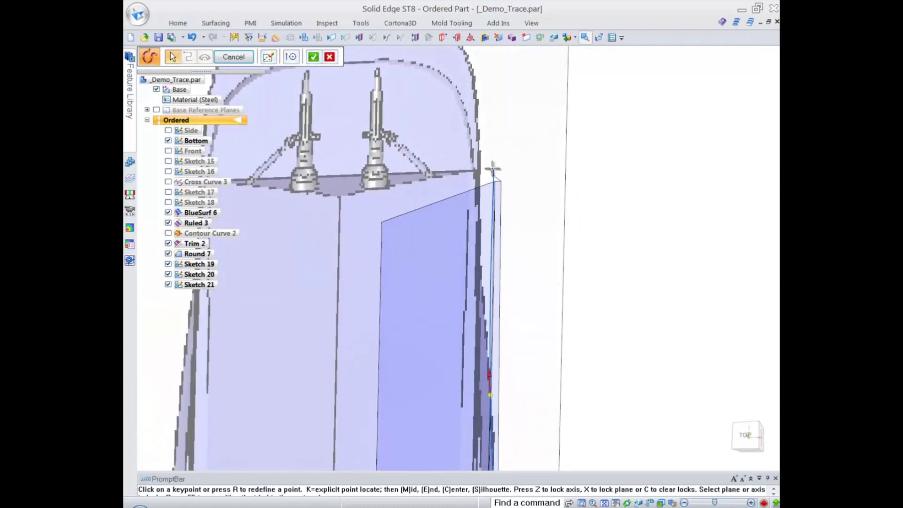
{"action": "left_click", "coordinate": [491, 168]}
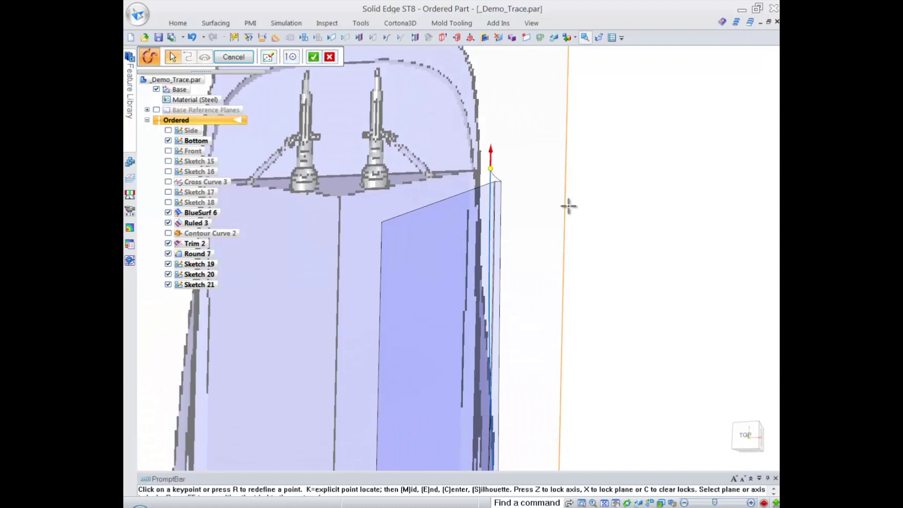
{"action": "right_click", "coordinate": [598, 193]}
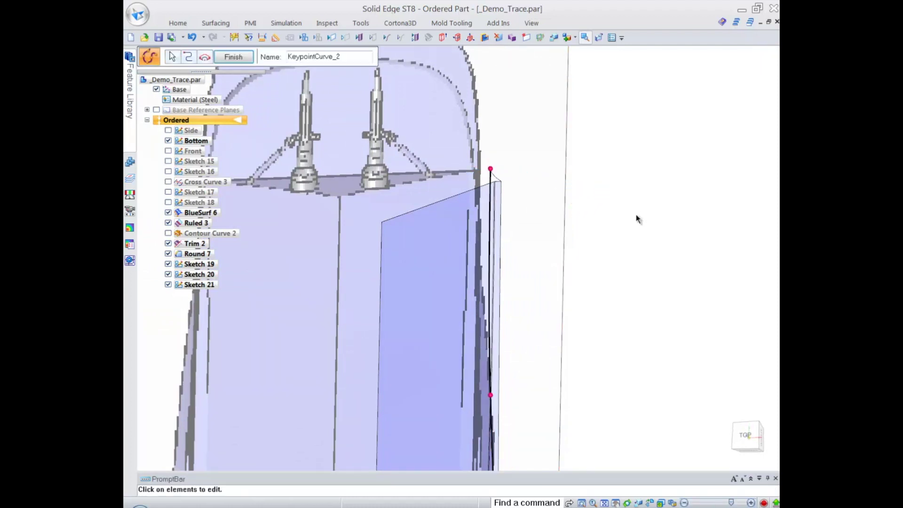
- Edit the keypoint curve, moving its two forward free points so it follows the traced bow outline in the top view
{"action": "key", "text": "ctrl+f"}
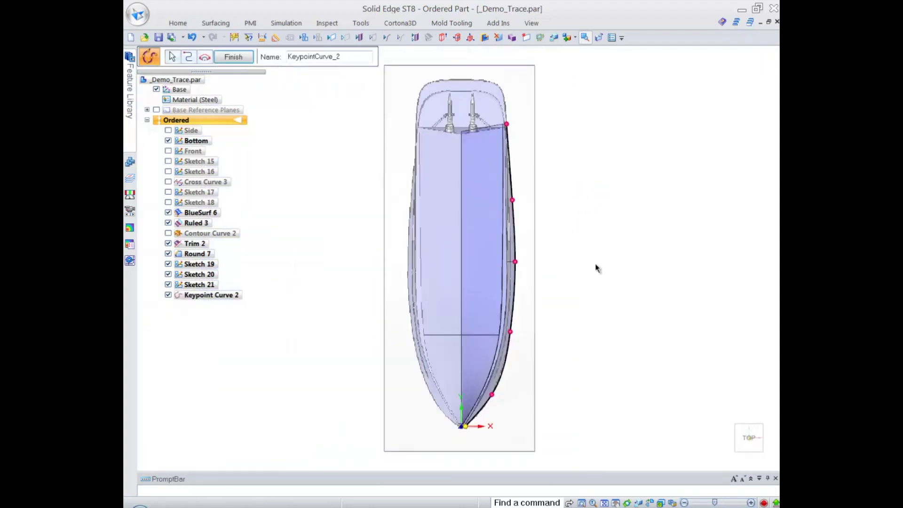
{"action": "scroll", "coordinate": [567, 353], "scroll_direction": "up", "scroll_amount": 5}
{"action": "middle_click_drag", "start_coordinate": [590, 272], "coordinate": [643, 134], "text": "shift"}
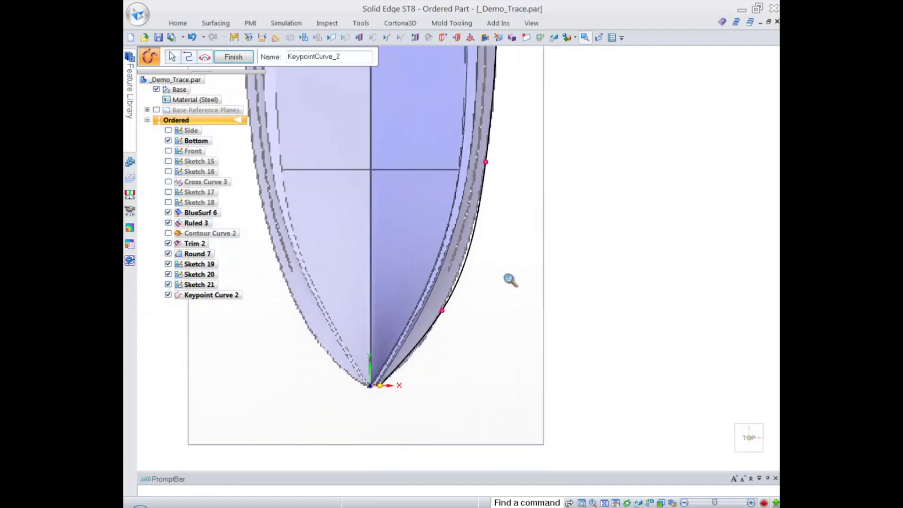
{"action": "scroll", "coordinate": [517, 284], "scroll_direction": "up", "scroll_amount": 3}
{"action": "middle_click_drag", "start_coordinate": [536, 296], "coordinate": [576, 319], "text": "shift"}
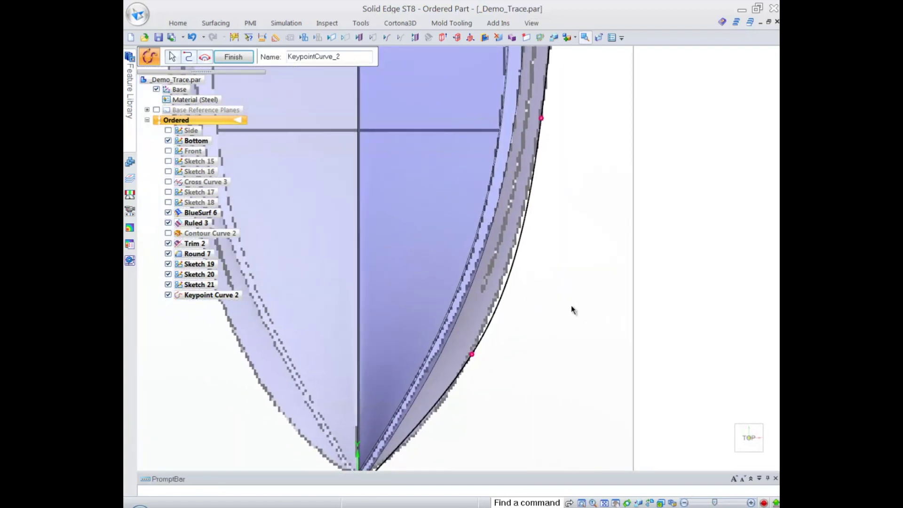
{"action": "left_click", "coordinate": [177, 62]}
{"action": "left_click", "coordinate": [498, 307]}
{"action": "left_click_drag", "start_coordinate": [473, 354], "coordinate": [456, 377]}
{"action": "left_click_drag", "start_coordinate": [543, 123], "coordinate": [531, 162]}
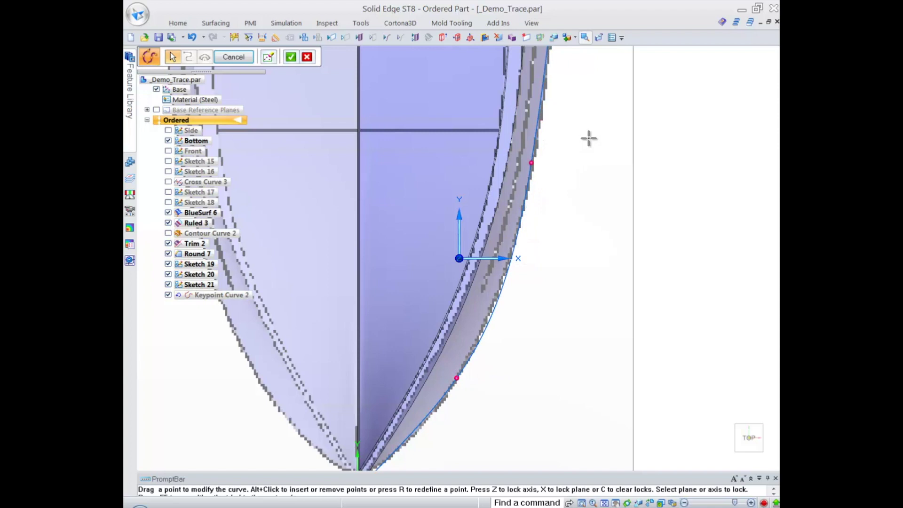
- Show the Side reference sketch and move the orientation triad clear of the hull while the curve stays in editing
{"action": "scroll", "coordinate": [572, 167], "scroll_direction": "down", "scroll_amount": 3}
{"action": "middle_click_drag", "start_coordinate": [572, 167], "coordinate": [548, 341], "text": "shift"}
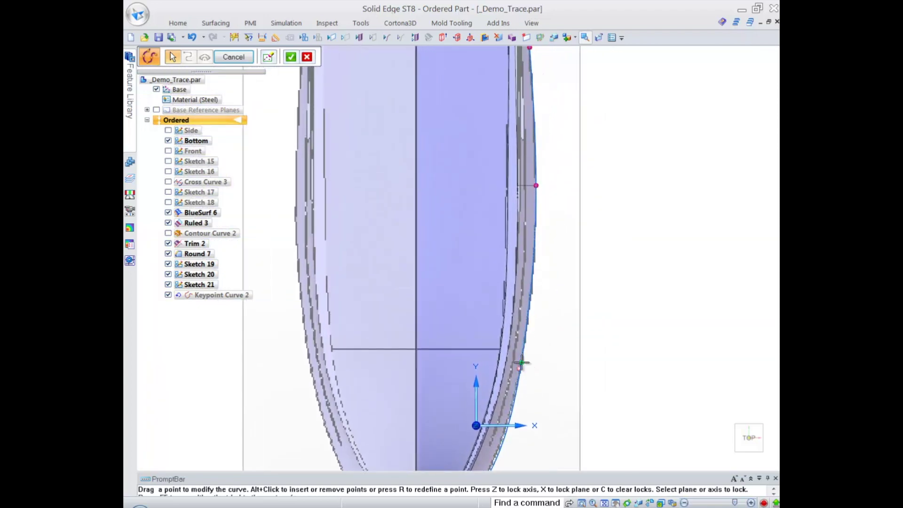
{"action": "scroll", "coordinate": [557, 183], "scroll_direction": "down", "scroll_amount": 3}
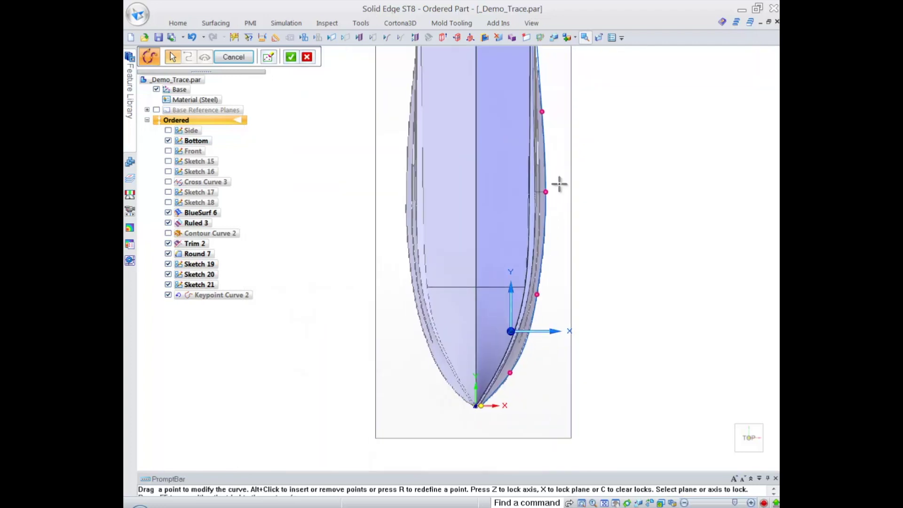
{"action": "key", "text": "ctrl+r"}
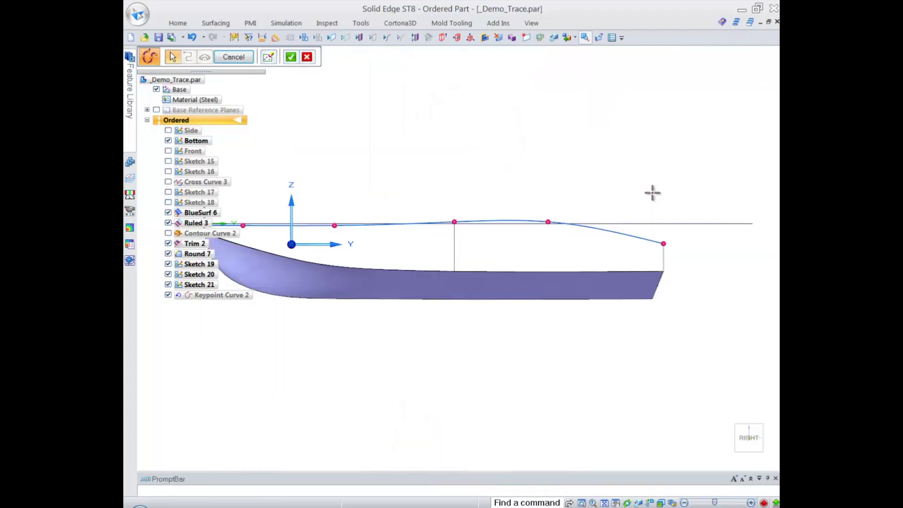
{"action": "scroll", "coordinate": [434, 160], "scroll_direction": "down", "scroll_amount": 1}
{"action": "middle_click_drag", "start_coordinate": [434, 160], "coordinate": [489, 154], "text": "shift"}
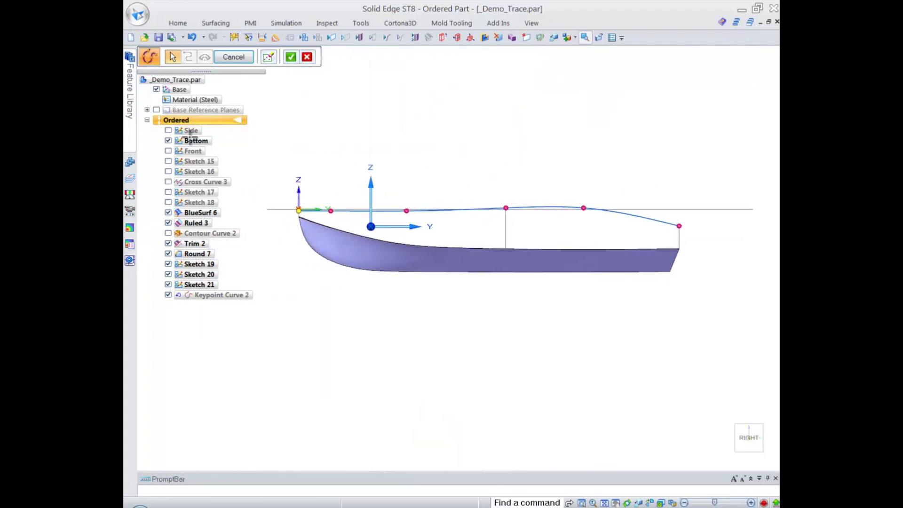
{"action": "left_click", "coordinate": [168, 130]}
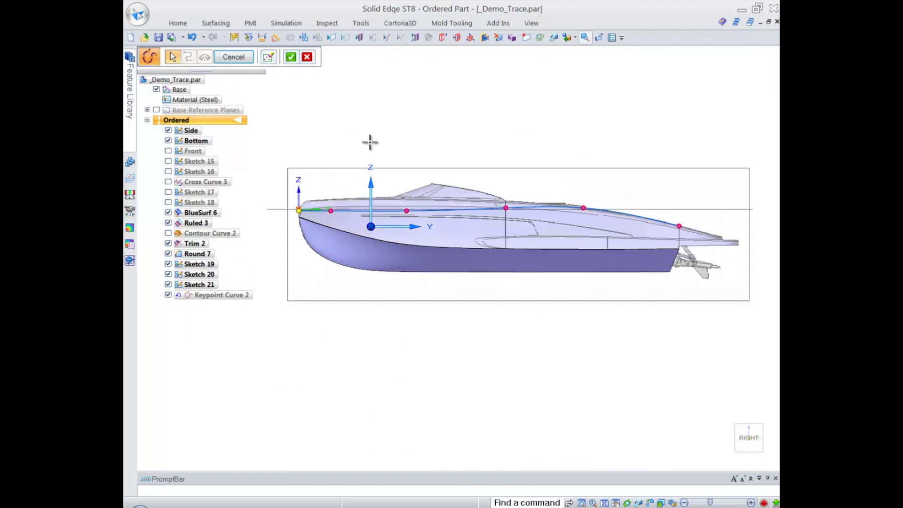
{"action": "middle_click_drag", "start_coordinate": [390, 140], "coordinate": [436, 163]}
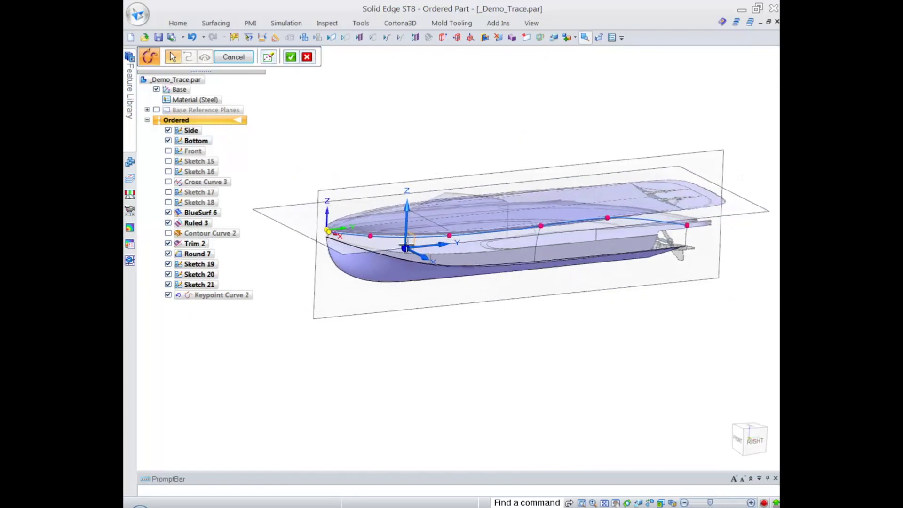
{"action": "left_click_drag", "start_coordinate": [407, 249], "coordinate": [295, 121]}
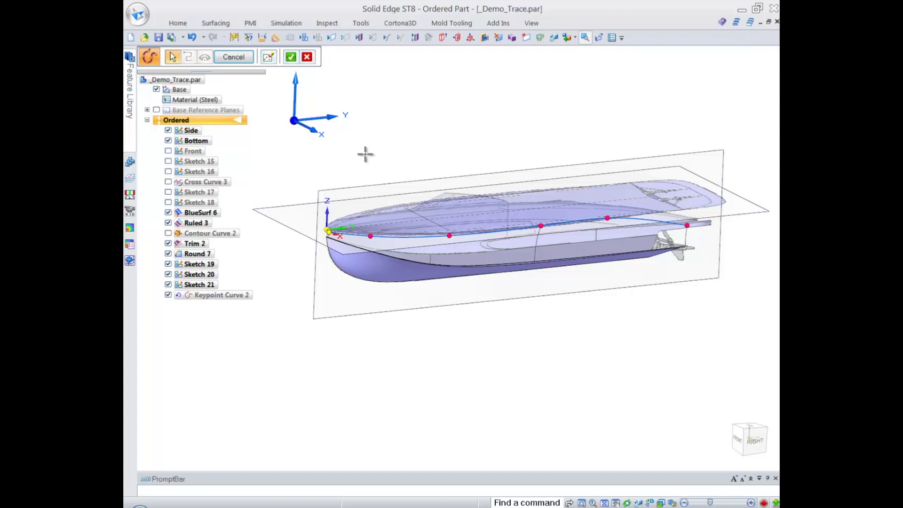
- Raise the two forward curve points onto the upper hull line traced in the Side reference
{"action": "key", "text": "ctrl+r"}
{"action": "middle_click_drag", "start_coordinate": [360, 254], "coordinate": [601, 292], "text": "shift"}
{"action": "scroll", "coordinate": [600, 292], "scroll_direction": "up", "scroll_amount": 3}
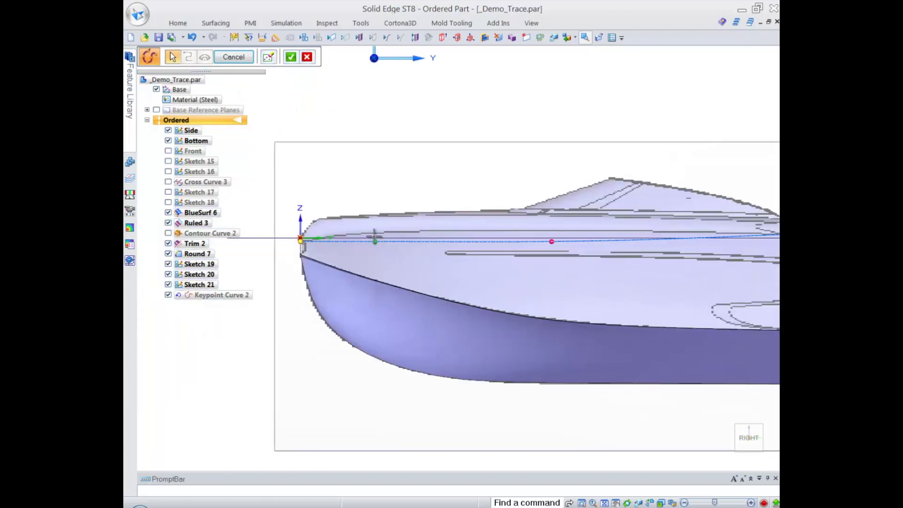
{"action": "left_click_drag", "start_coordinate": [373, 235], "coordinate": [373, 233]}
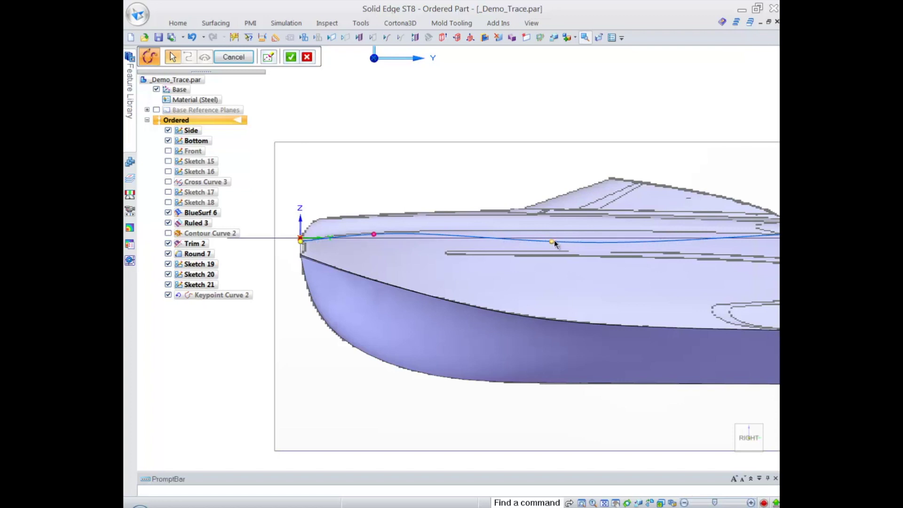
{"action": "left_click_drag", "start_coordinate": [551, 241], "coordinate": [556, 229]}
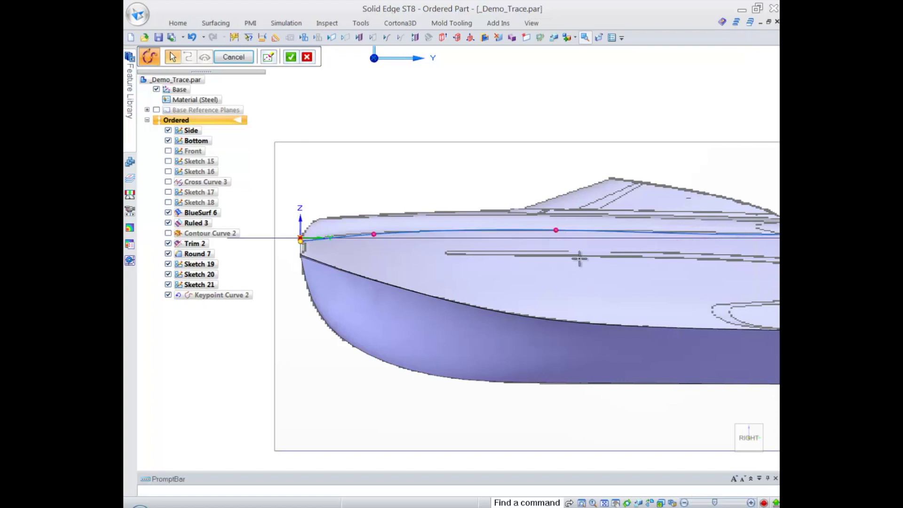
- Lower the curve point between midship and stern onto the traced hull line in the Side reference
{"action": "scroll", "coordinate": [489, 234], "scroll_direction": "down", "scroll_amount": 2}
{"action": "middle_click_drag", "start_coordinate": [524, 240], "coordinate": [302, 241], "text": "shift"}
{"action": "scroll", "coordinate": [600, 252], "scroll_direction": "up", "scroll_amount": 3}
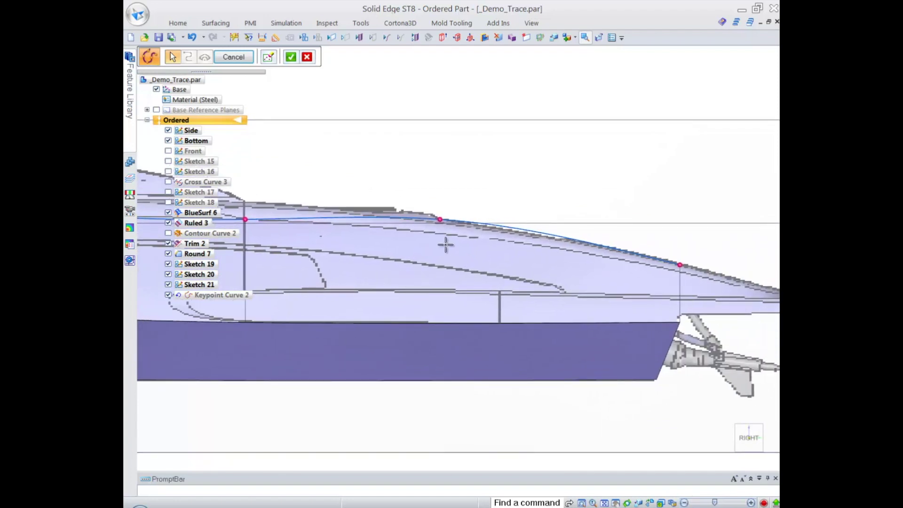
{"action": "left_click_drag", "start_coordinate": [440, 219], "coordinate": [439, 231]}
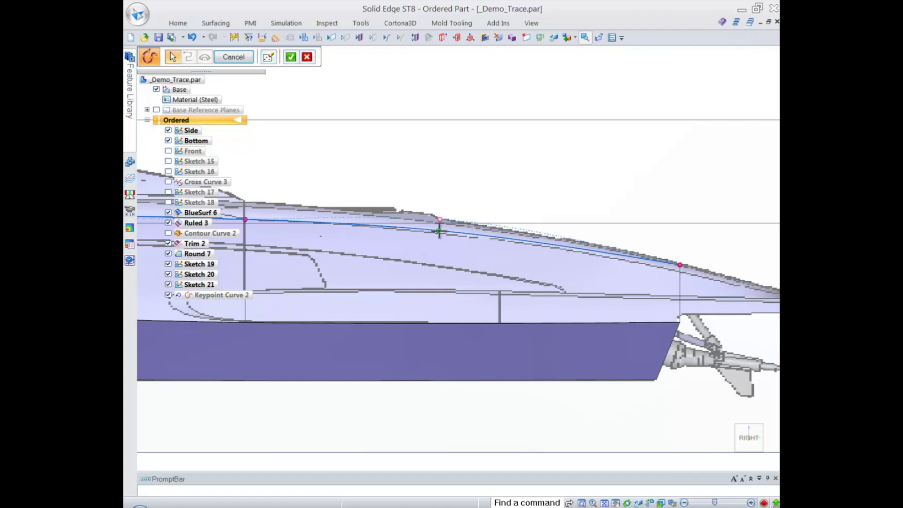
- Accept the adjusted points, finish the keypoint curve and return to an isometric view of the hull
{"action": "scroll", "coordinate": [455, 278], "scroll_direction": "down", "scroll_amount": 5}
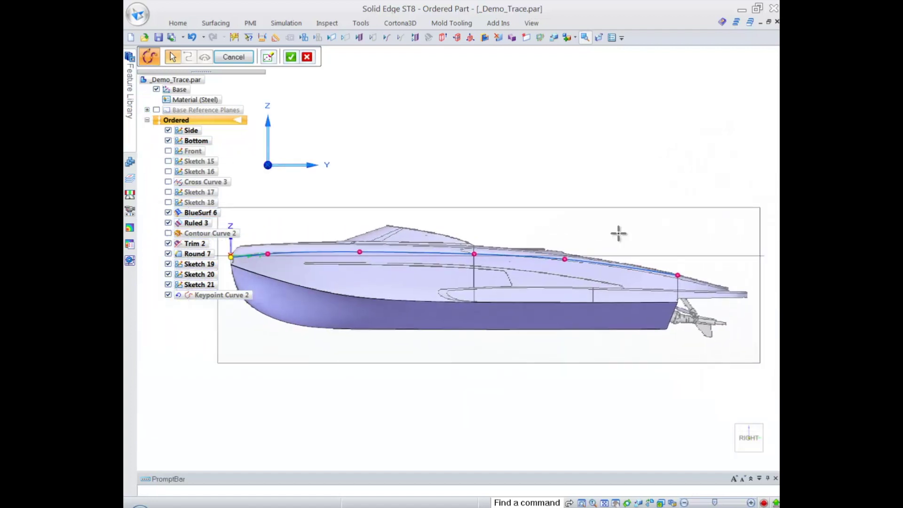
{"action": "left_click", "coordinate": [291, 57]}
{"action": "left_click", "coordinate": [234, 57]}
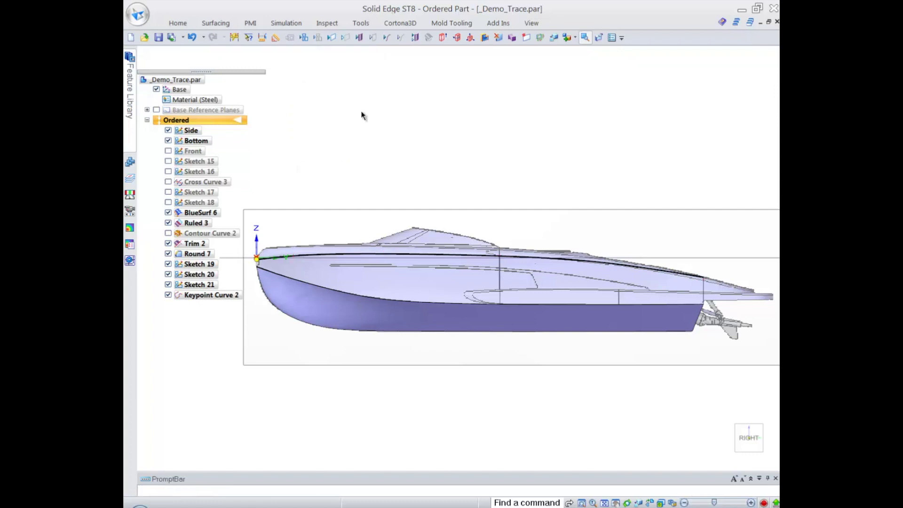
{"action": "key", "text": "ctrl+i"}
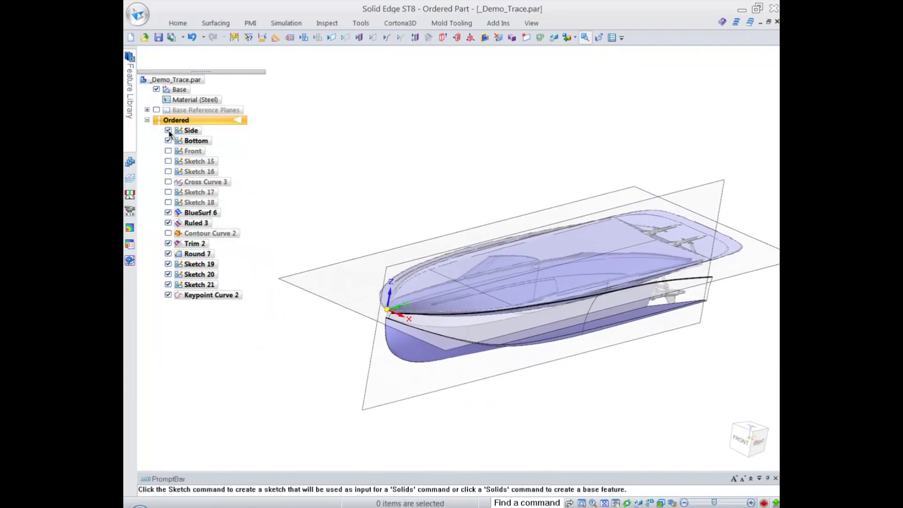
- Hide the Side and Bottom reference sketches so only the hull geometry remains displayed
{"action": "left_click", "coordinate": [168, 131]}
{"action": "left_click", "coordinate": [168, 141]}
{"action": "middle_click_drag", "start_coordinate": [458, 159], "coordinate": [435, 181]}
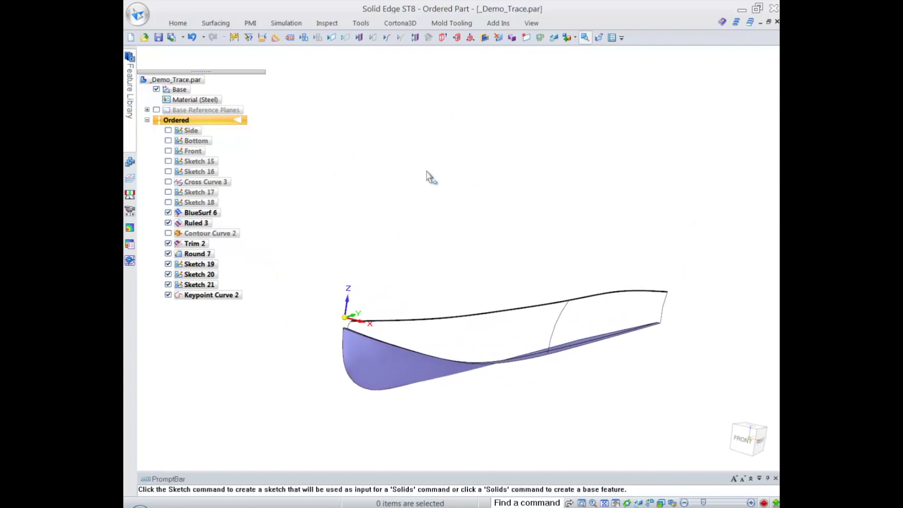
- Start a BlueSurf using the upper keypoint curve and the outer edge of the trimmed ledge as cross sections
{"action": "right_click", "coordinate": [426, 174]}
{"action": "left_click", "coordinate": [440, 186]}
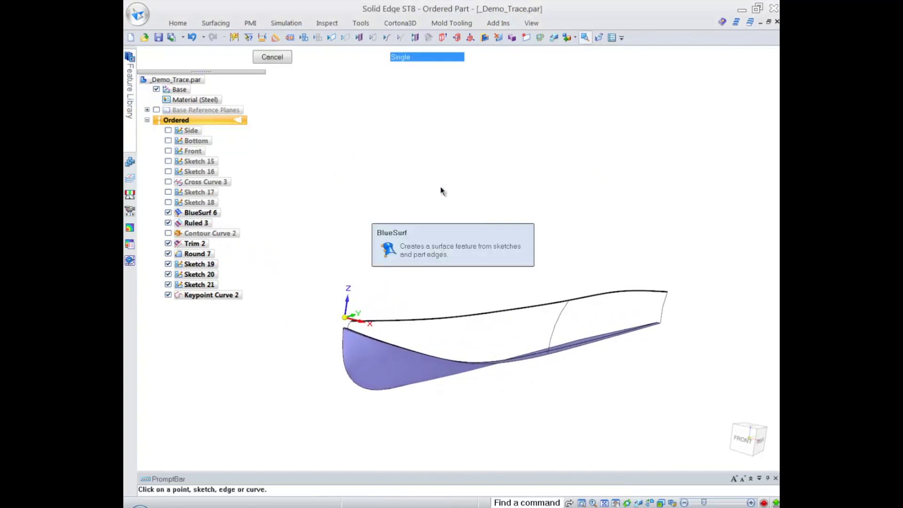
{"action": "scroll", "coordinate": [381, 235], "scroll_direction": "up", "scroll_amount": 5}
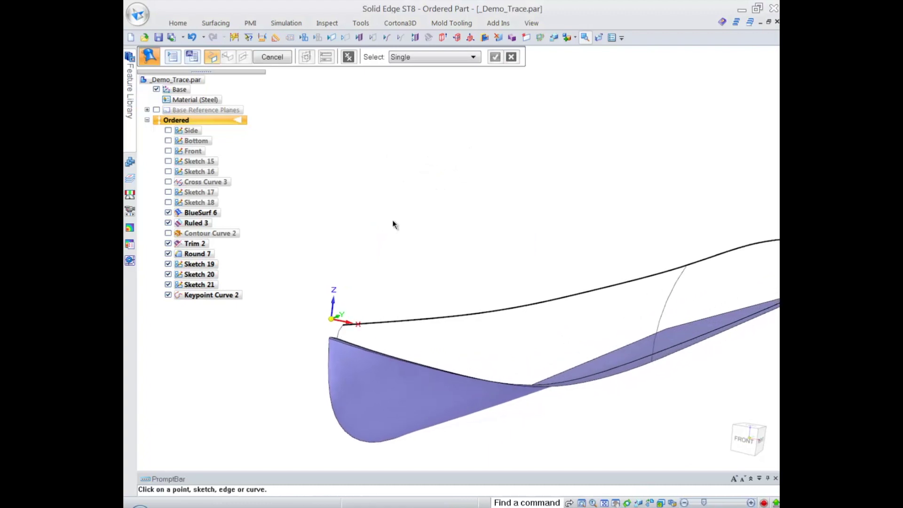
{"action": "left_click", "coordinate": [413, 280]}
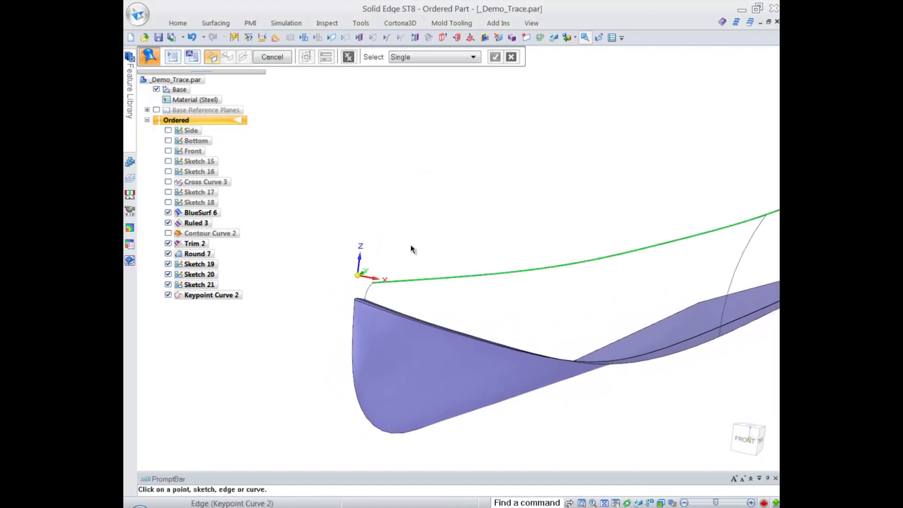
{"action": "middle_click_drag", "start_coordinate": [410, 245], "coordinate": [412, 254]}
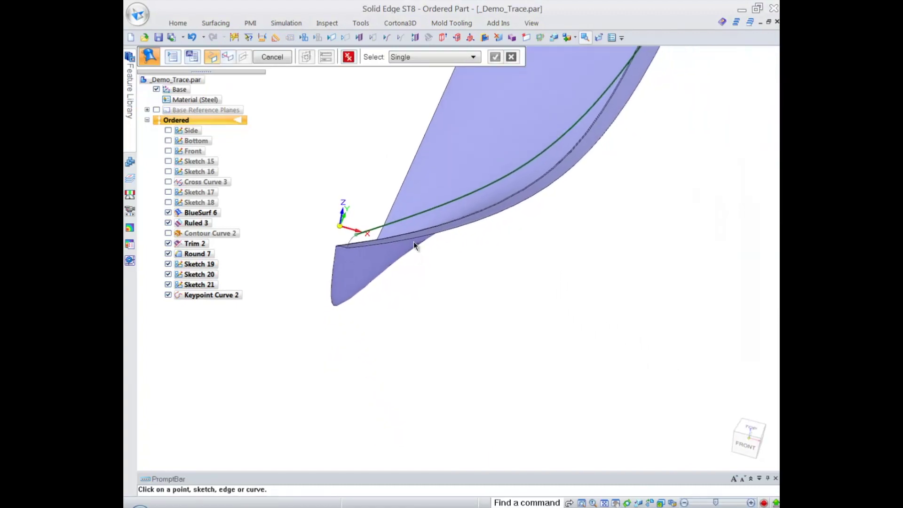
{"action": "left_click", "coordinate": [413, 240]}
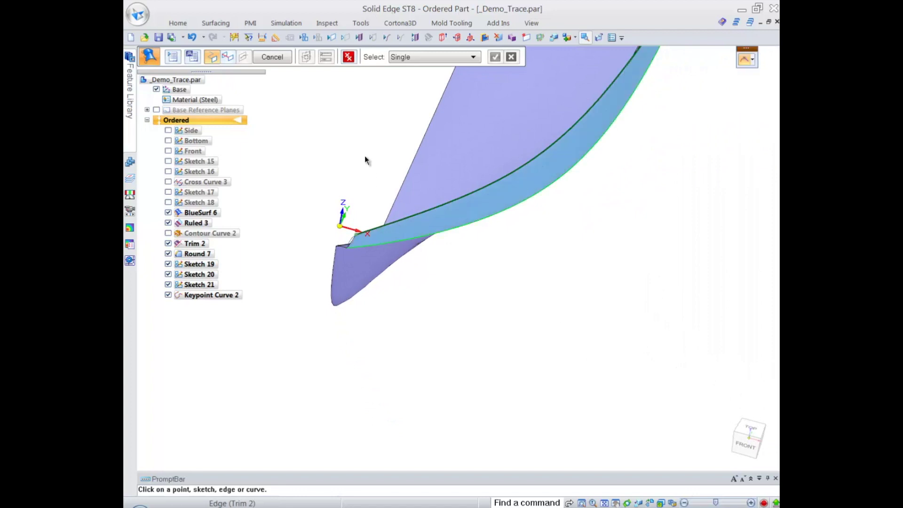
- Add the bow, midship and stern arcs as guide curves and finish the BlueSurf side surface
{"action": "left_click", "coordinate": [229, 58]}
{"action": "scroll", "coordinate": [316, 108], "scroll_direction": "up", "scroll_amount": 5}
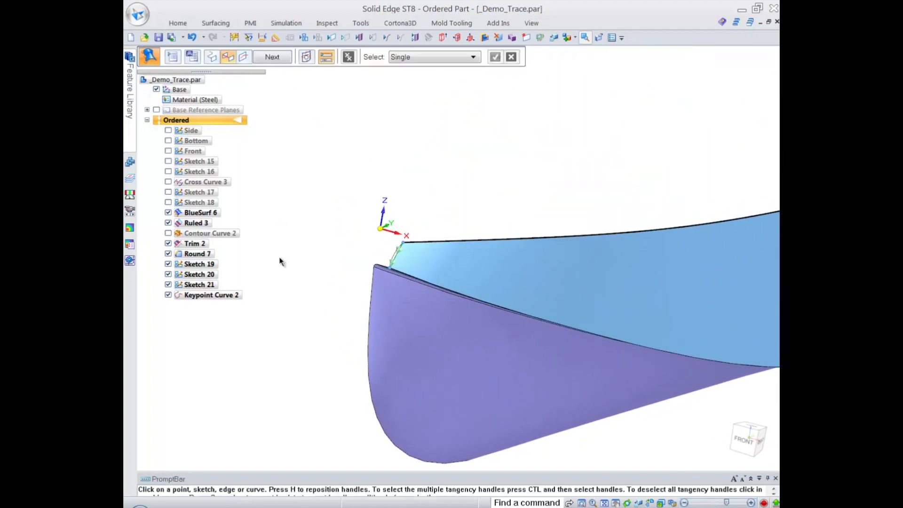
{"action": "left_click", "coordinate": [391, 253]}
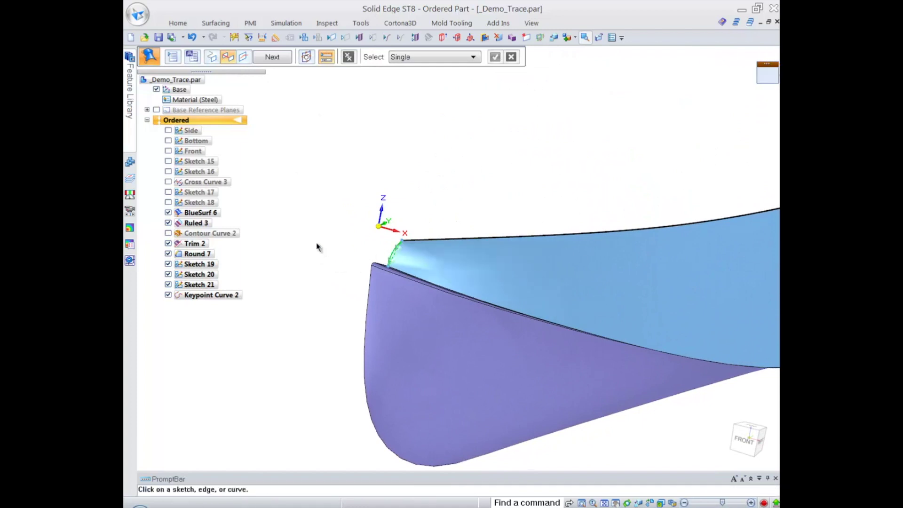
{"action": "right_click", "coordinate": [473, 154]}
{"action": "scroll", "coordinate": [498, 150], "scroll_direction": "down", "scroll_amount": 3}
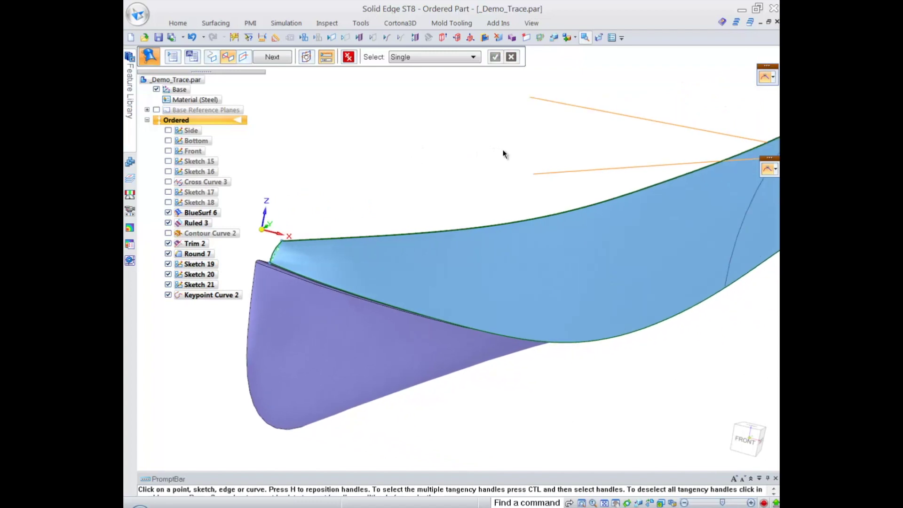
{"action": "mouse_move", "coordinate": [502, 150]}
{"action": "middle_mouse_down"}
{"action": "mouse_move", "coordinate": [588, 193]}
{"action": "mouse_move", "coordinate": [621, 225]}
{"action": "middle_mouse_up"}
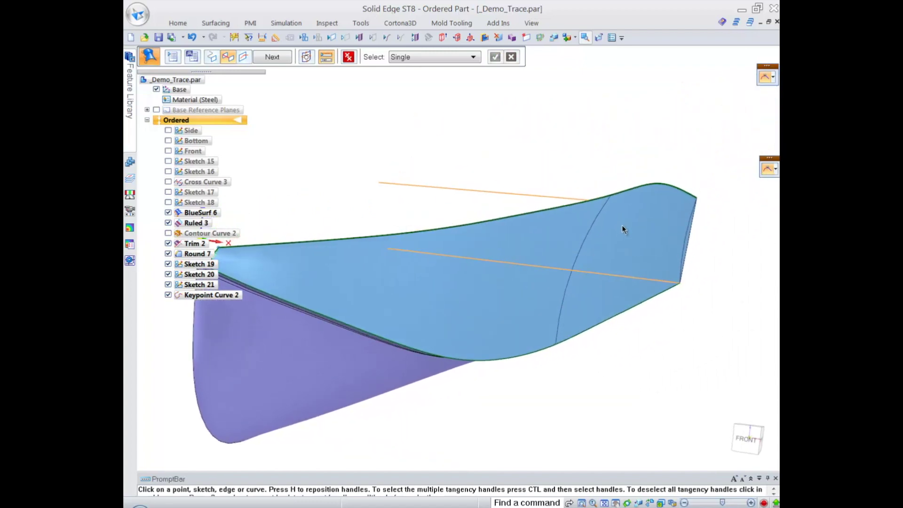
{"action": "left_click", "coordinate": [596, 219]}
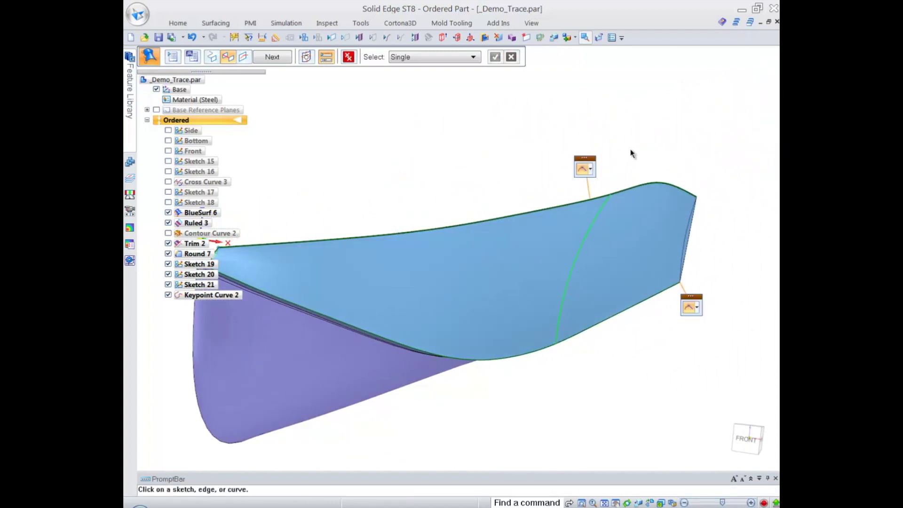
{"action": "left_click", "coordinate": [690, 228]}
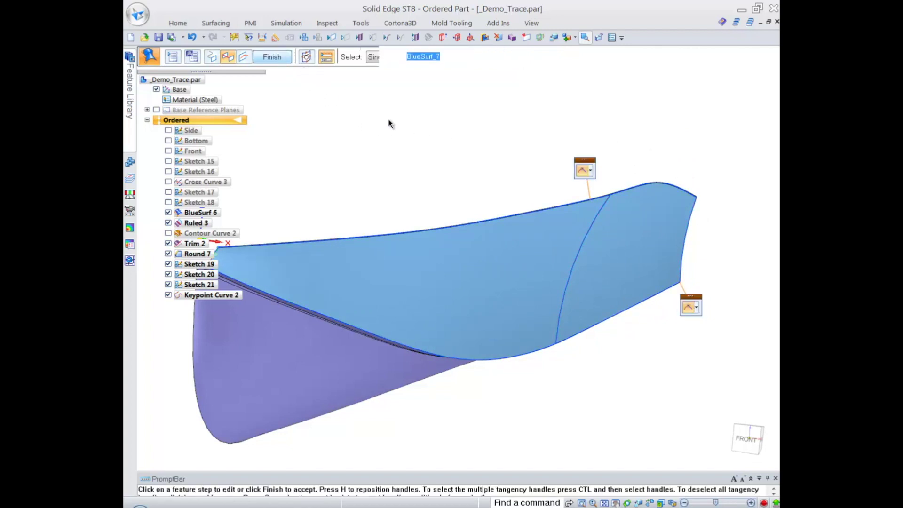
{"action": "left_click", "coordinate": [277, 58]}
- Hide the remaining profile sketches and the keypoint curve
{"action": "middle_click_drag", "start_coordinate": [389, 93], "coordinate": [605, 183]}
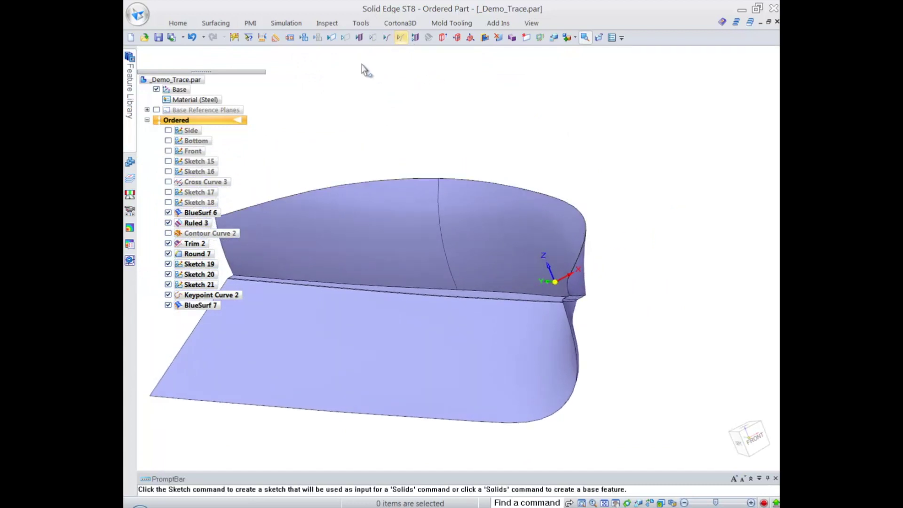
{"action": "left_click", "coordinate": [318, 38]}
{"action": "middle_click_drag", "start_coordinate": [616, 134], "coordinate": [624, 161]}
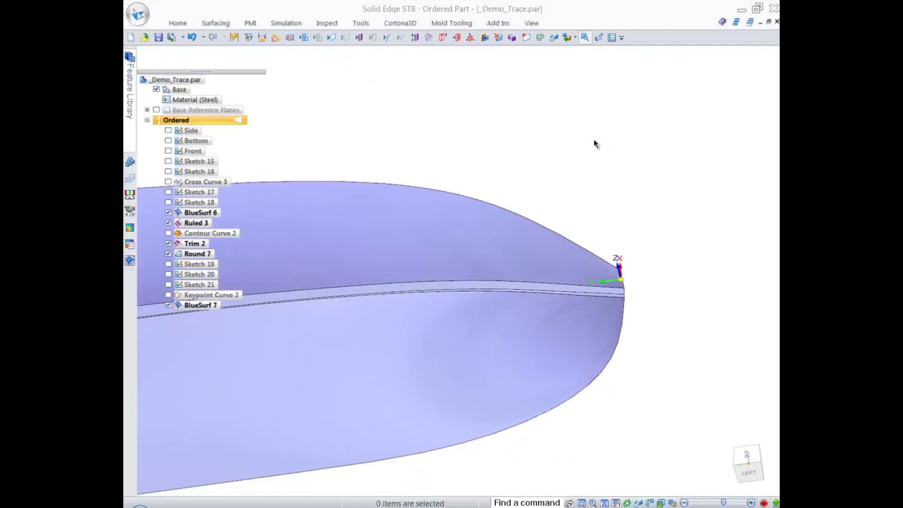
- Start a Round and set its type to Surface blend
{"action": "right_click", "coordinate": [595, 143]}
{"action": "left_click", "coordinate": [596, 167]}
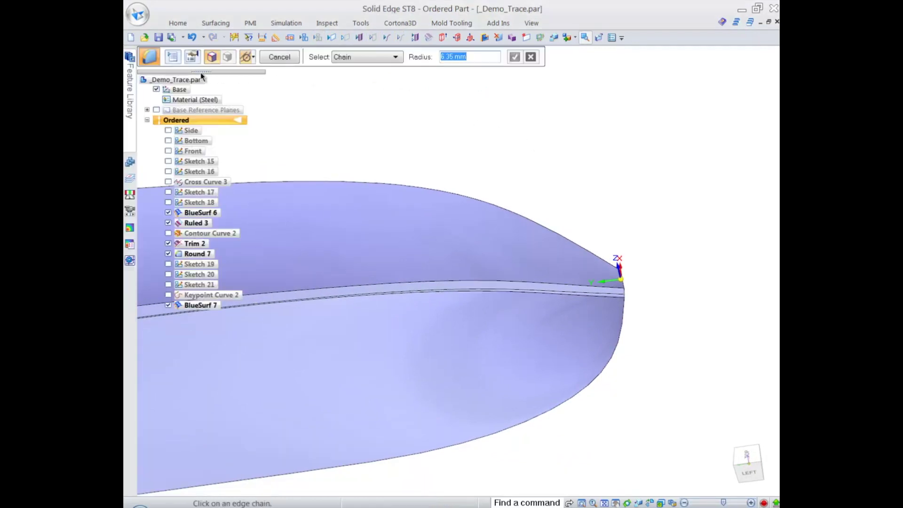
{"action": "left_click", "coordinate": [173, 60]}
{"action": "left_click", "coordinate": [206, 162]}
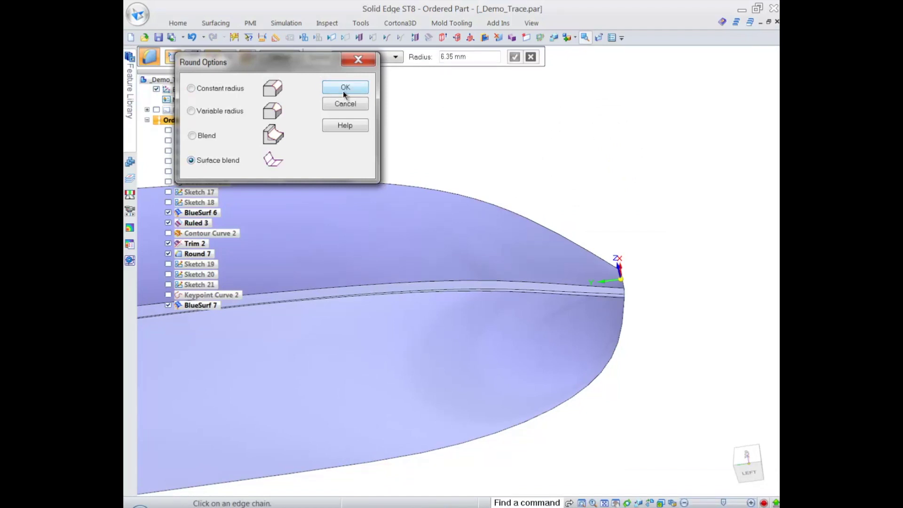
{"action": "left_click", "coordinate": [344, 88]}
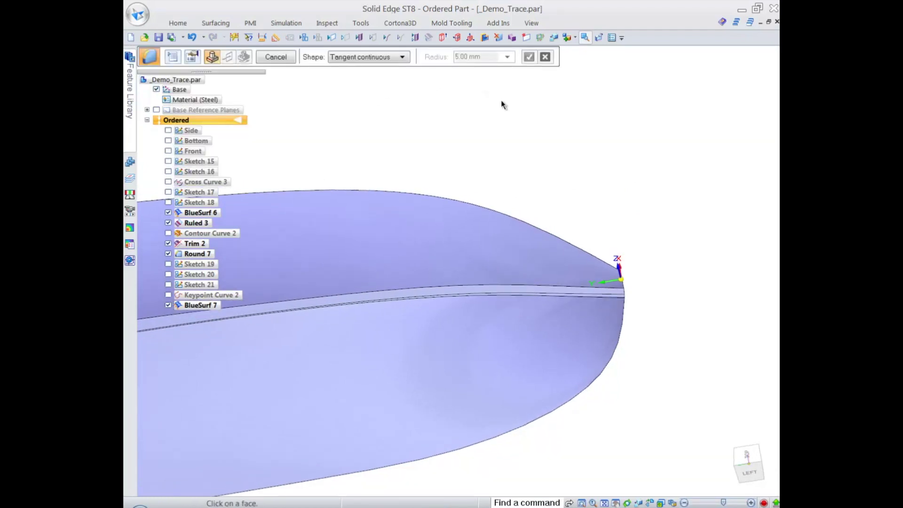
- Blend the hull's side surface into the narrow ledge with a 20 mm tangent continuous radius and finish the round
{"action": "middle_click_drag", "start_coordinate": [701, 183], "coordinate": [591, 233]}
{"action": "left_click", "coordinate": [590, 234]}
{"action": "left_click", "coordinate": [584, 221]}
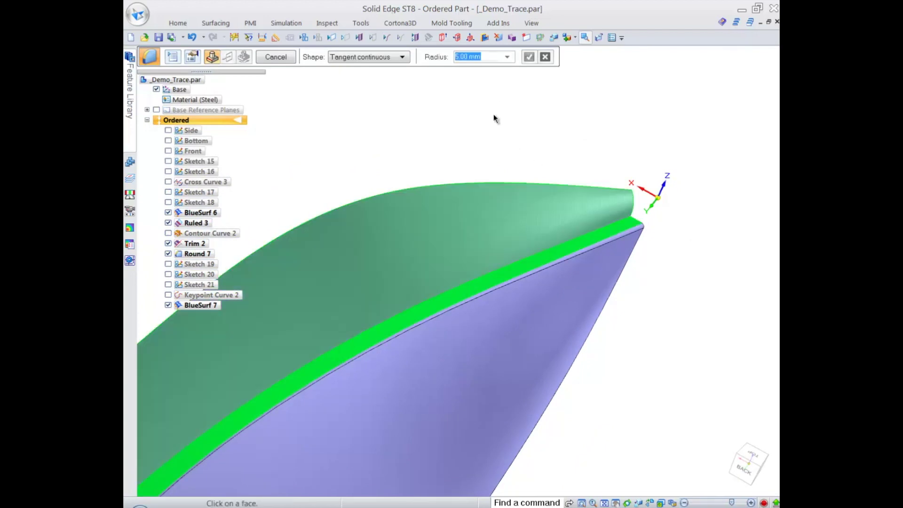
{"action": "key", "text": "Return"}
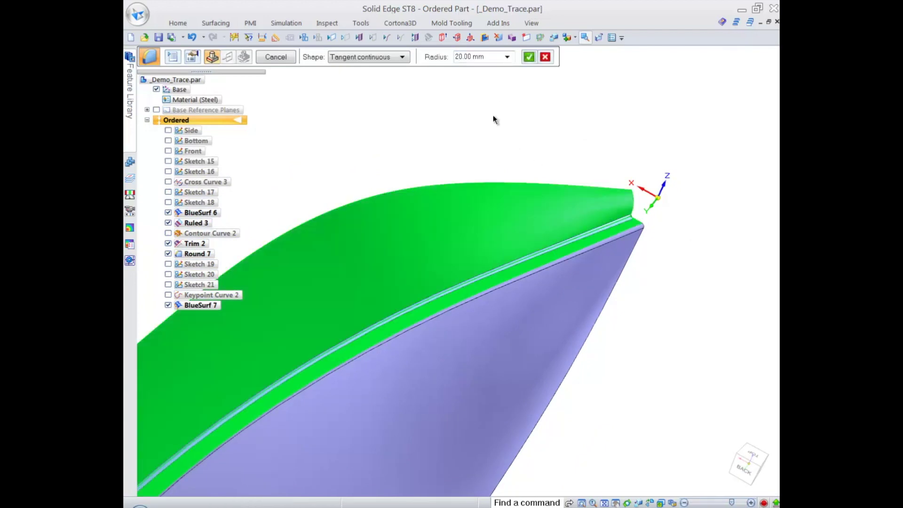
{"action": "scroll", "coordinate": [488, 114], "scroll_direction": "down", "scroll_amount": 5}
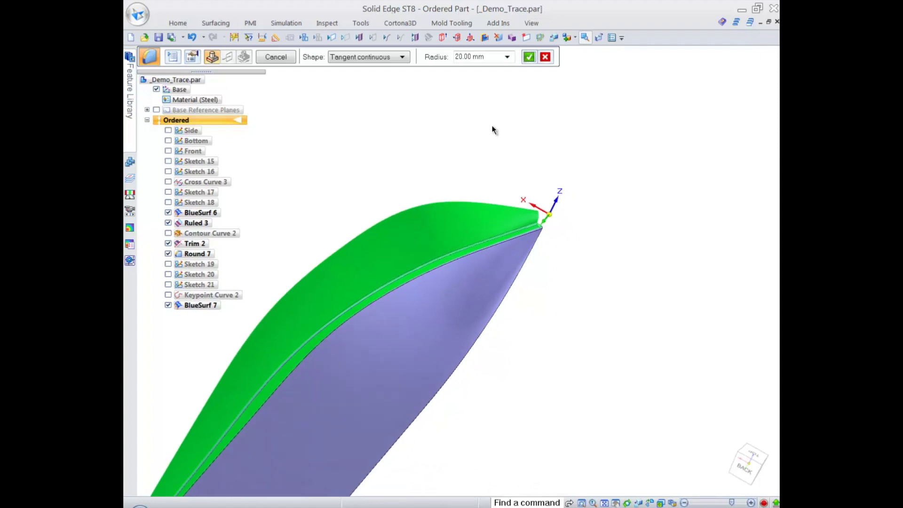
{"action": "scroll", "coordinate": [493, 126], "scroll_direction": "down", "scroll_amount": 1}
{"action": "right_click", "coordinate": [483, 136]}
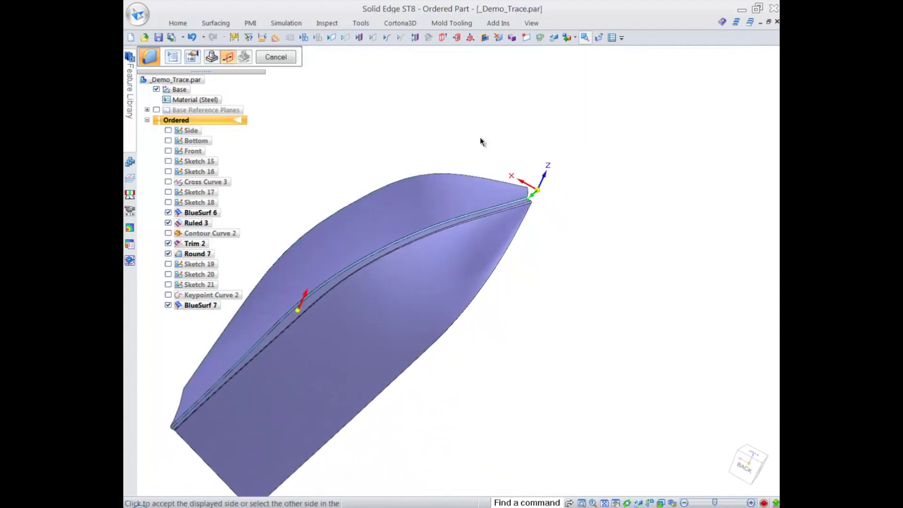
{"action": "right_click", "coordinate": [525, 149]}
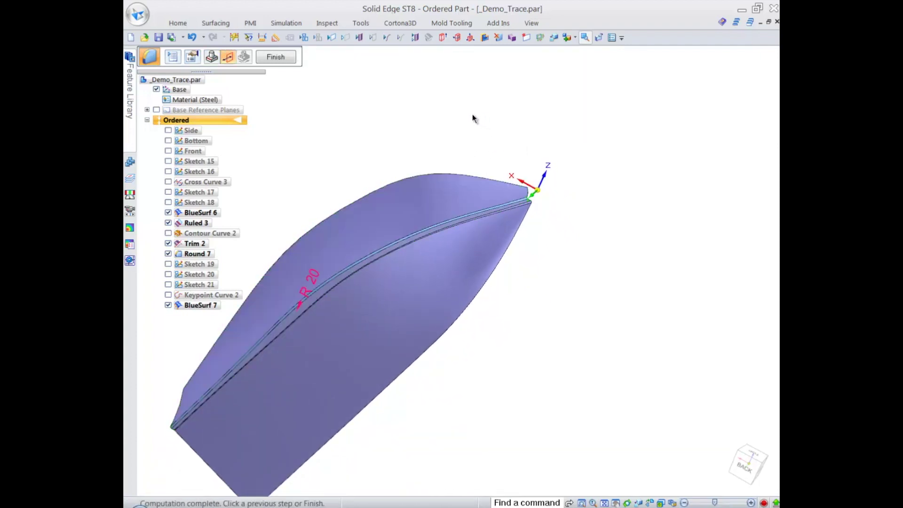
{"action": "left_click", "coordinate": [276, 57]}
{"action": "left_click", "coordinate": [276, 57]}
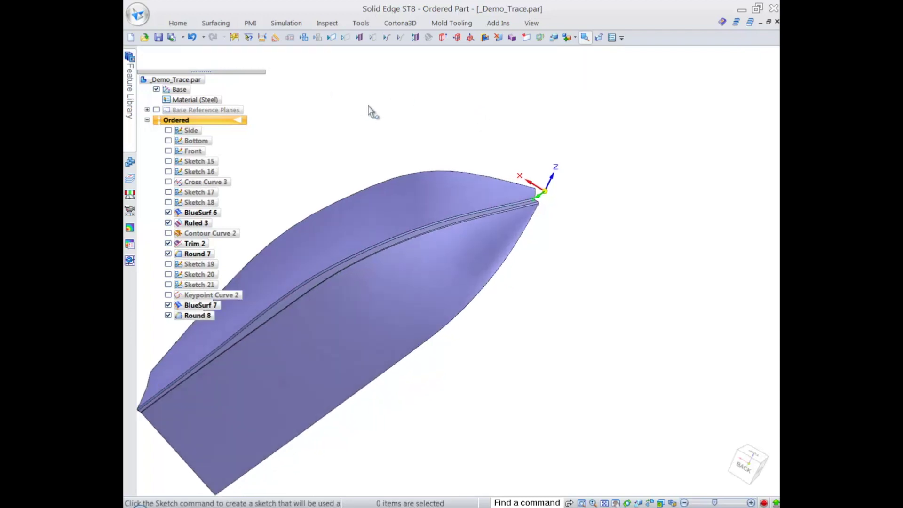
- Start Mirror Copy Part from an isometric view and accept the half-hull surface as the body to mirror
{"action": "middle_click_drag", "start_coordinate": [369, 111], "coordinate": [588, 183]}
{"action": "key", "text": "ctrl+i"}
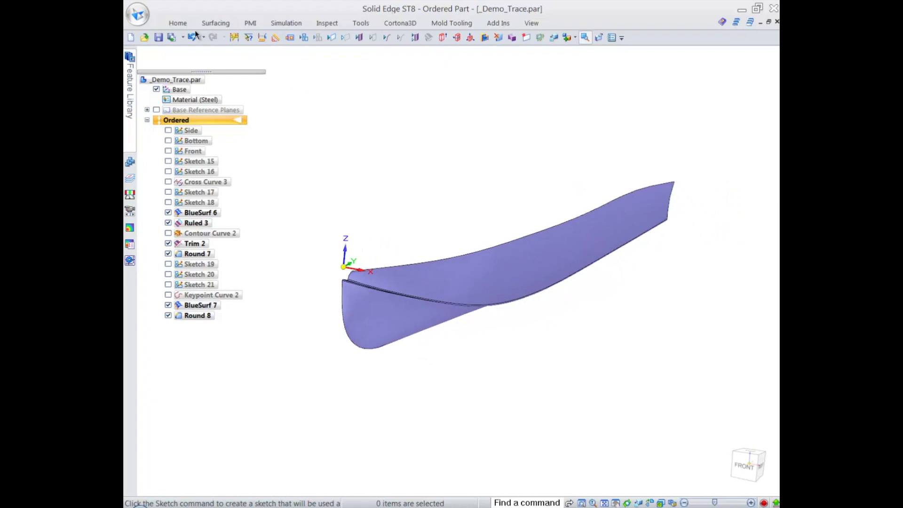
{"action": "left_click", "coordinate": [177, 22]}
{"action": "left_click", "coordinate": [628, 71]}
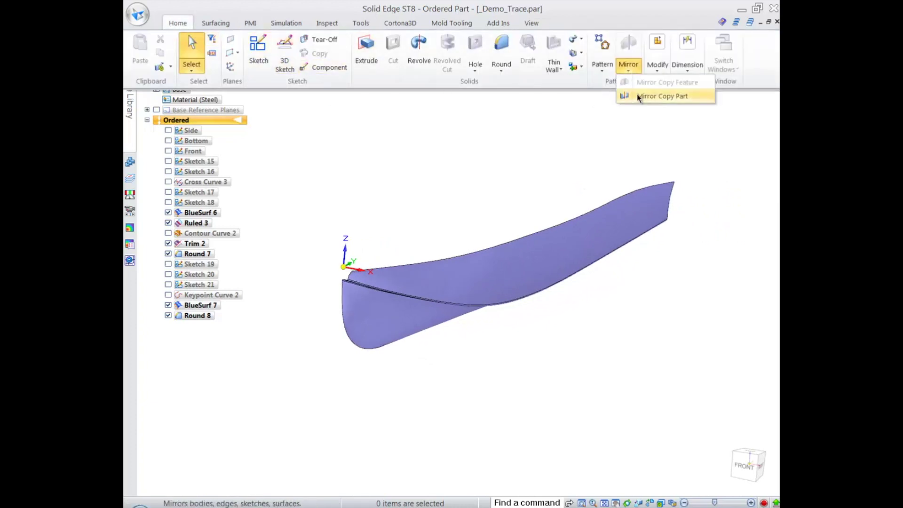
{"action": "left_click", "coordinate": [642, 96]}
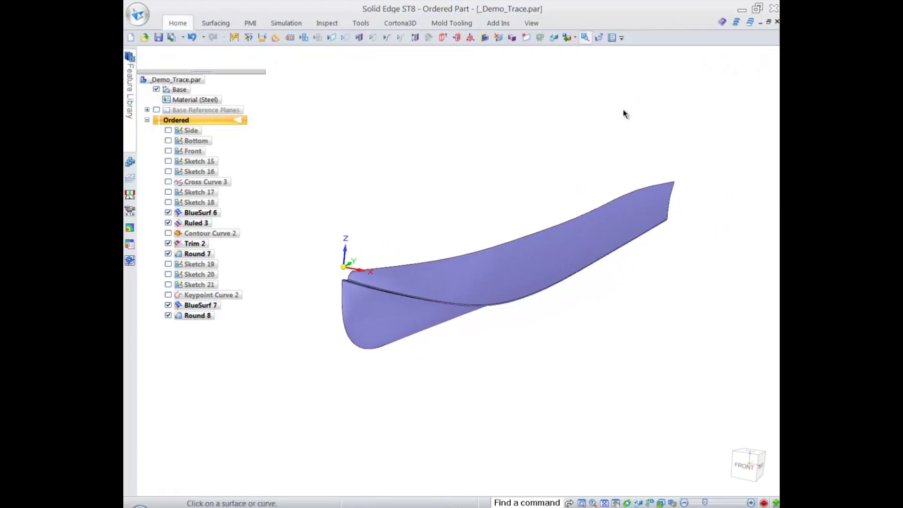
{"action": "left_click", "coordinate": [547, 245]}
{"action": "right_click", "coordinate": [482, 177]}
- Mirror the half hull across the lengthwise base plane at its centreline and finish the feature
{"action": "scroll", "coordinate": [391, 157], "scroll_direction": "up", "scroll_amount": 3}
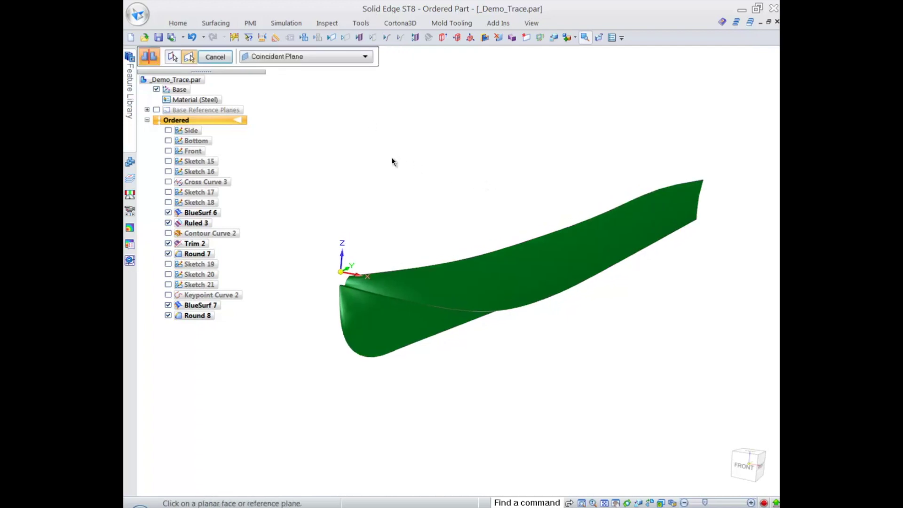
{"action": "middle_click_drag", "start_coordinate": [391, 157], "coordinate": [374, 214]}
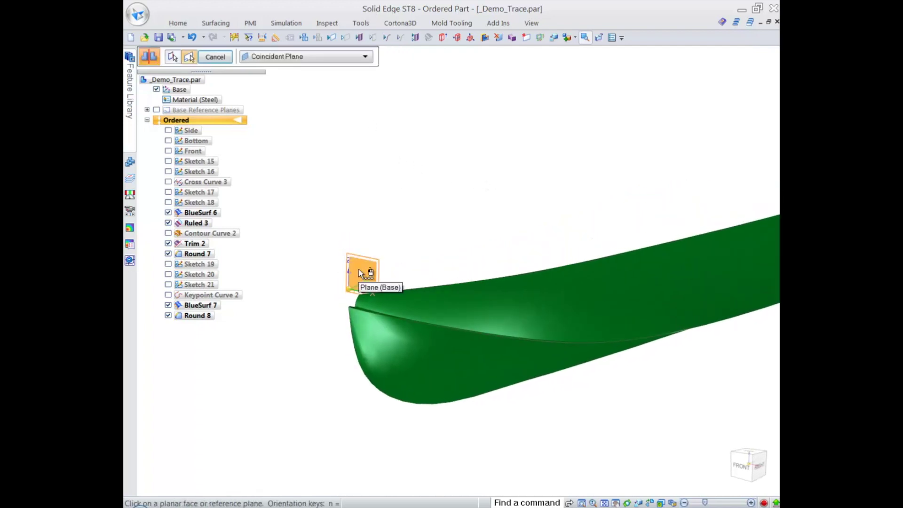
{"action": "right_click", "coordinate": [361, 271]}
{"action": "left_click", "coordinate": [409, 288]}
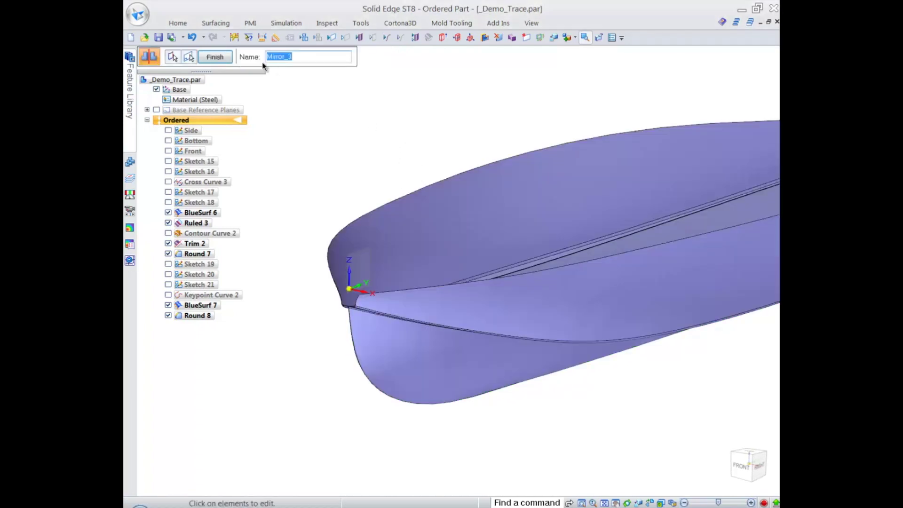
{"action": "left_click", "coordinate": [215, 57]}
- Start another Round for the hull's keel and choose the Surface blend type
{"action": "middle_click_drag", "start_coordinate": [409, 145], "coordinate": [549, 126]}
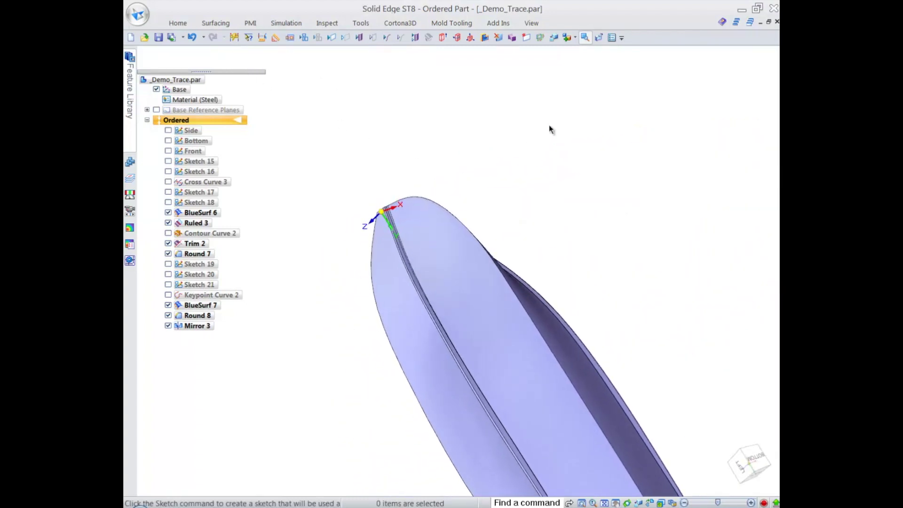
{"action": "right_click", "coordinate": [549, 126]}
{"action": "left_click", "coordinate": [548, 149]}
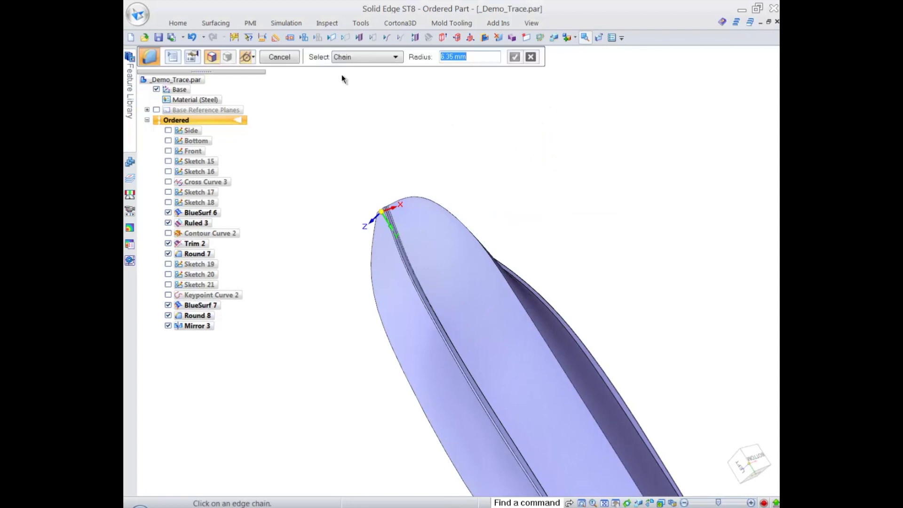
{"action": "left_click", "coordinate": [172, 57]}
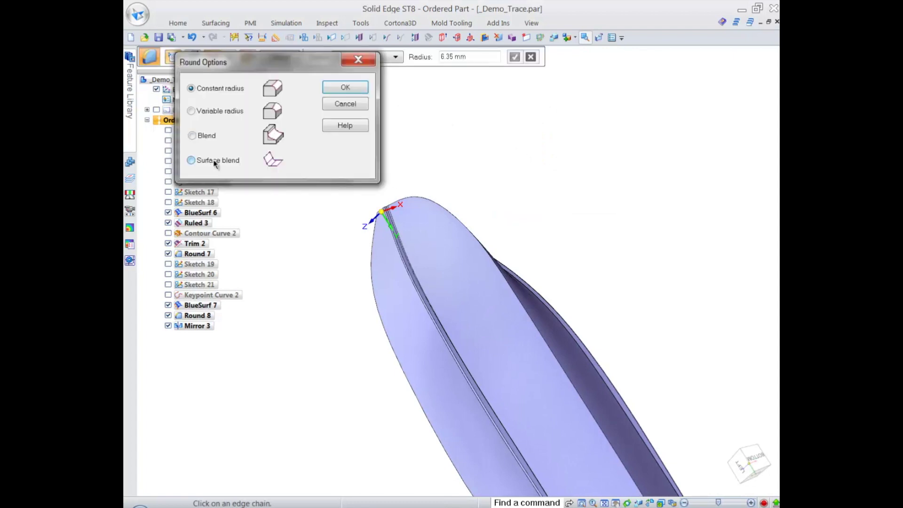
{"action": "left_click", "coordinate": [345, 87]}
- Blend the two hull halves along the keel with a 30 mm tangent continuous surface blend and finish the round
{"action": "scroll", "coordinate": [517, 146], "scroll_direction": "up", "scroll_amount": 2}
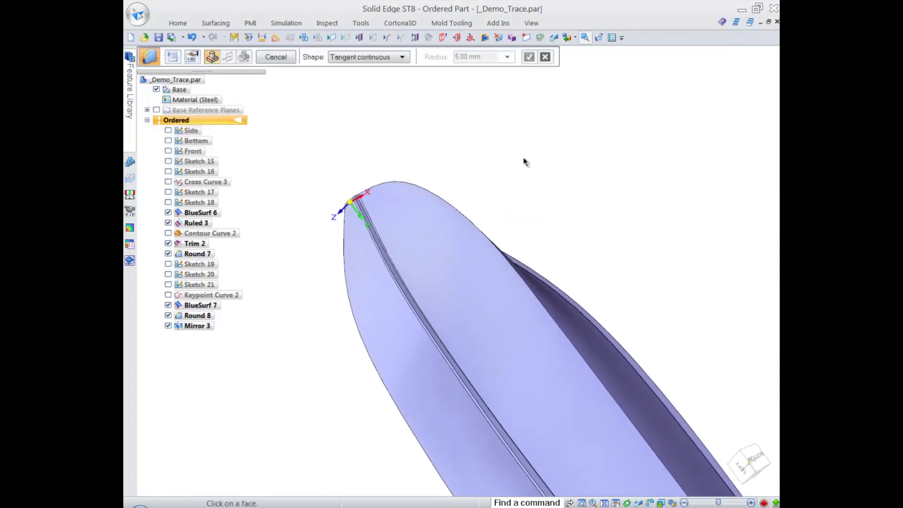
{"action": "left_click", "coordinate": [475, 269]}
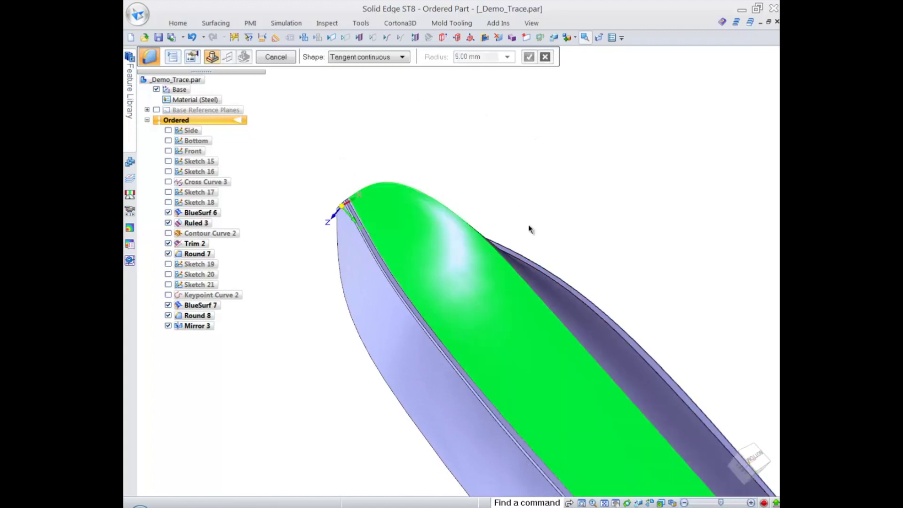
{"action": "type", "text": "10"}
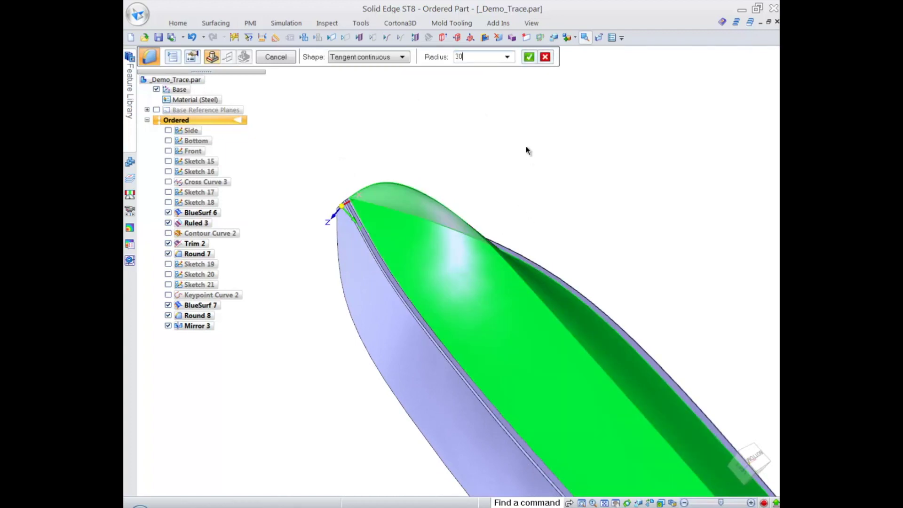
{"action": "key", "text": "Return"}
{"action": "scroll", "coordinate": [519, 123], "scroll_direction": "down", "scroll_amount": 3}
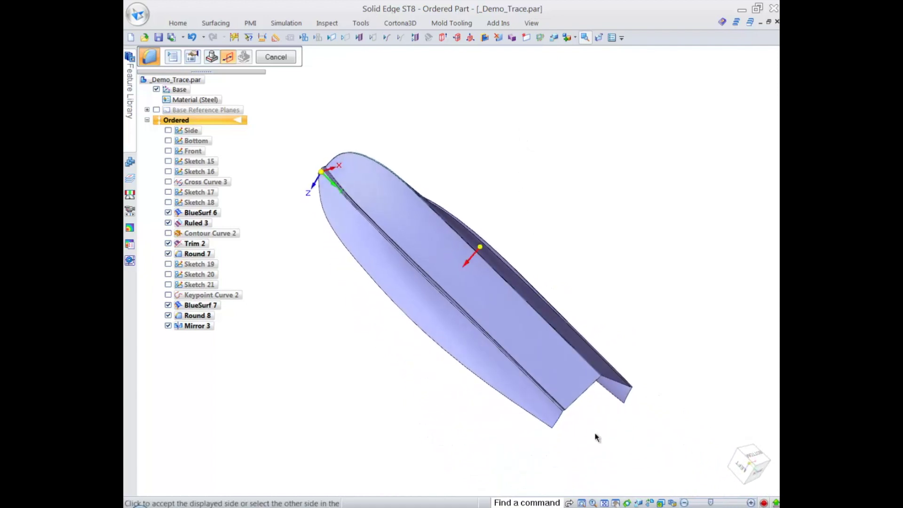
{"action": "left_click", "coordinate": [590, 367]}
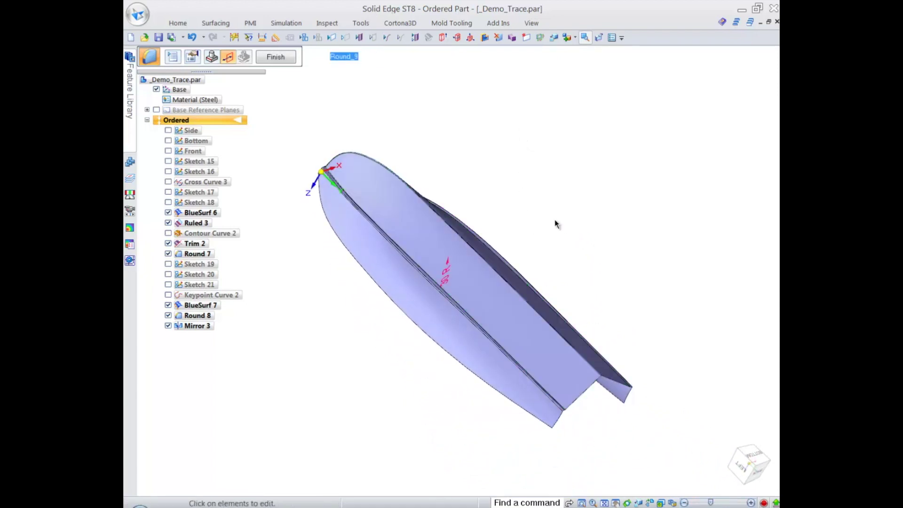
{"action": "left_click", "coordinate": [276, 56]}
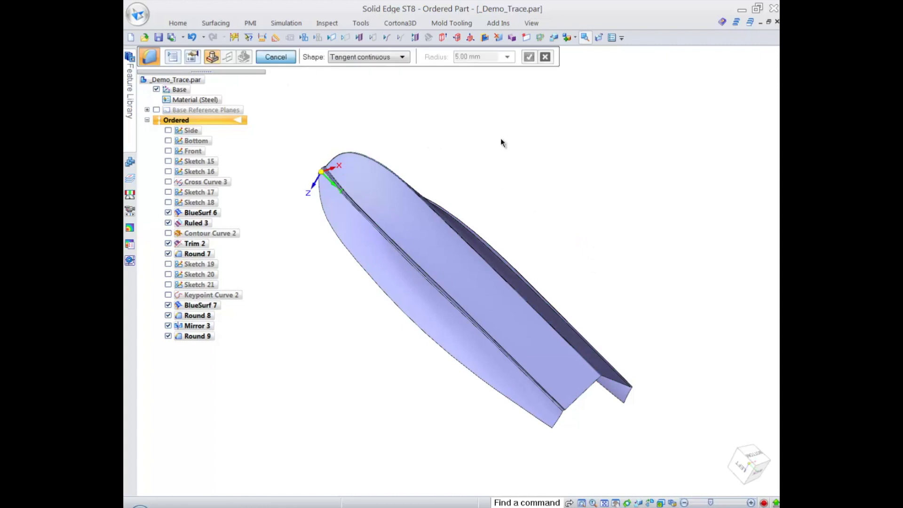
{"action": "key", "text": "Escape"}
- Compare the hull with the Front reference image, and examine the keel blend and the open bow tip from several angles
{"action": "key", "text": "ctrl+f"}
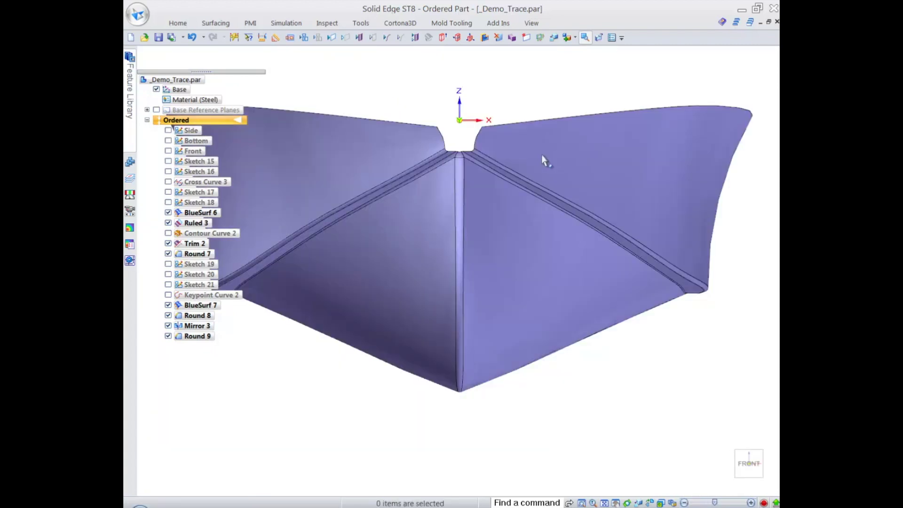
{"action": "left_click", "coordinate": [168, 150]}
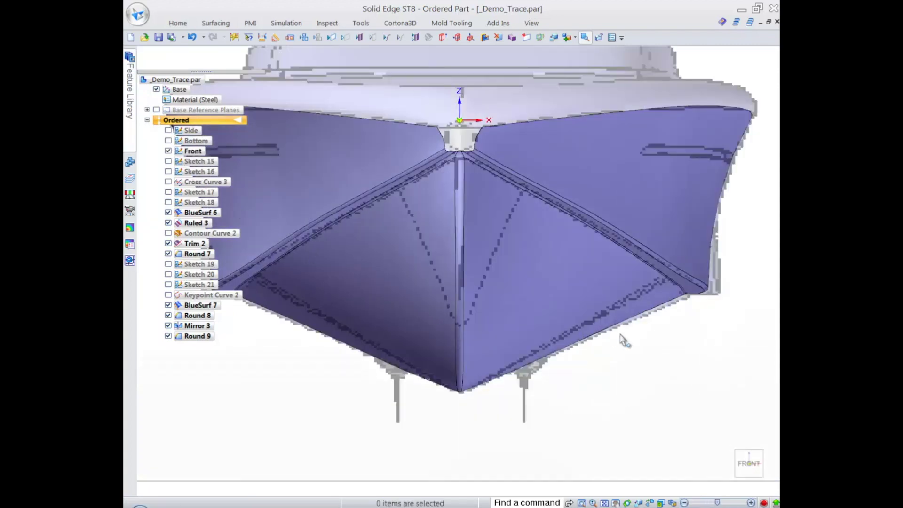
{"action": "scroll", "coordinate": [687, 367], "scroll_direction": "down", "scroll_amount": 3}
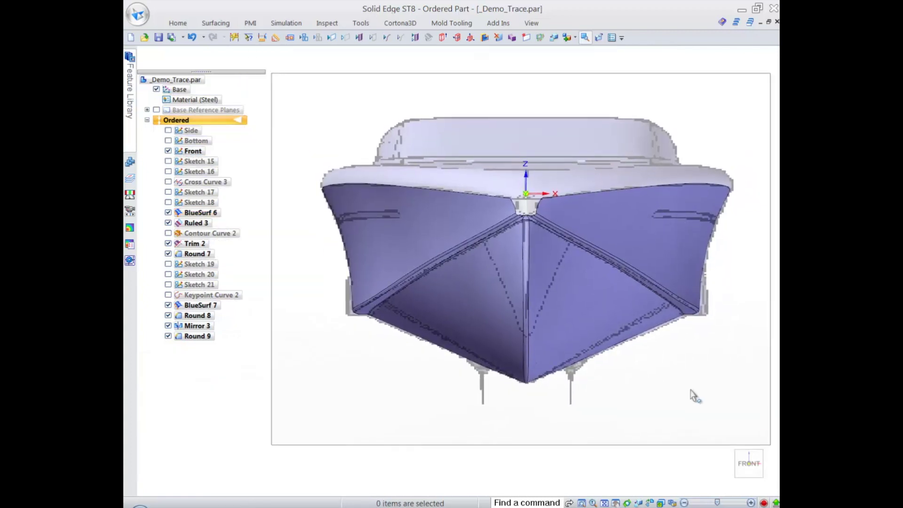
{"action": "left_click", "coordinate": [168, 151]}
{"action": "scroll", "coordinate": [661, 168], "scroll_direction": "up", "scroll_amount": 3}
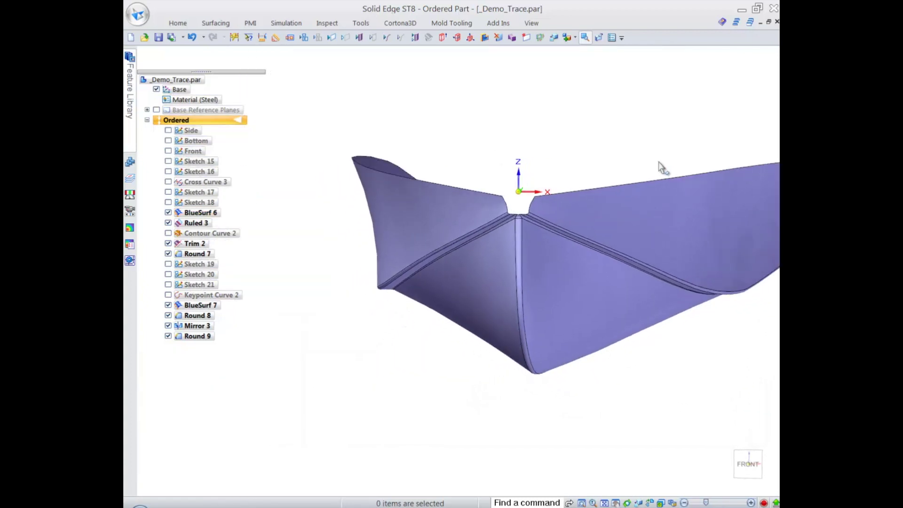
{"action": "key", "text": "ctrl+l"}
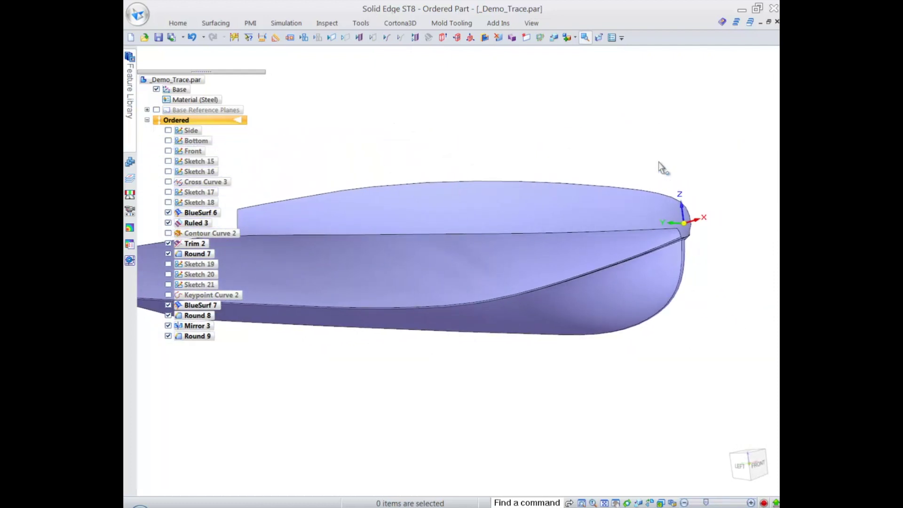
{"action": "middle_click_drag", "start_coordinate": [663, 168], "coordinate": [670, 252]}
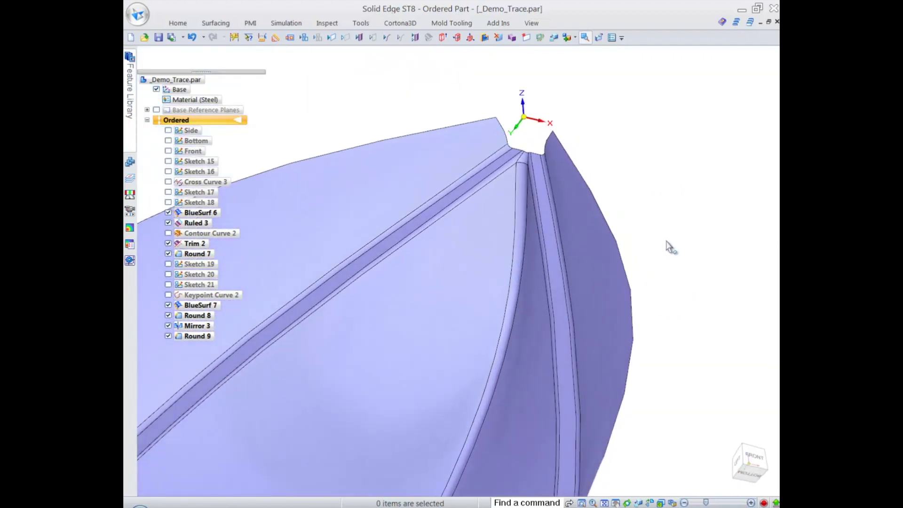
{"action": "middle_click_drag", "start_coordinate": [671, 248], "coordinate": [606, 196]}
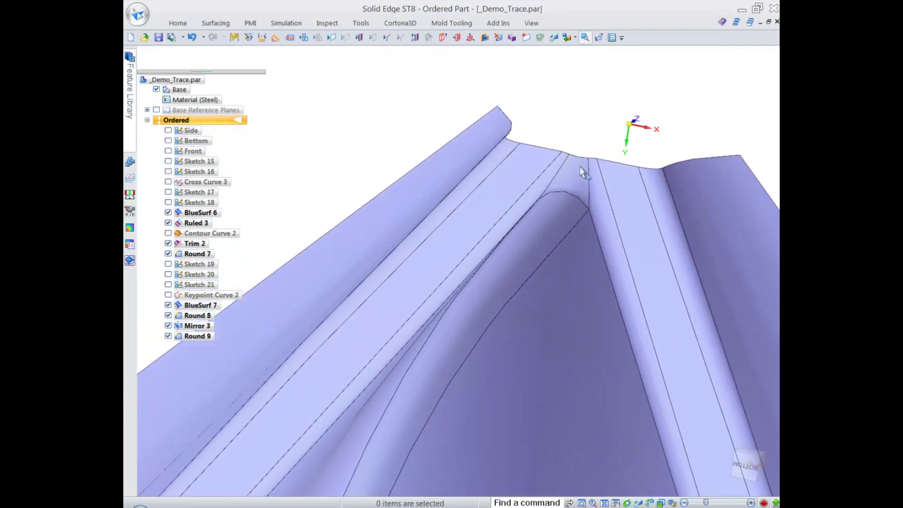
{"action": "middle_click_drag", "start_coordinate": [657, 159], "coordinate": [630, 143]}
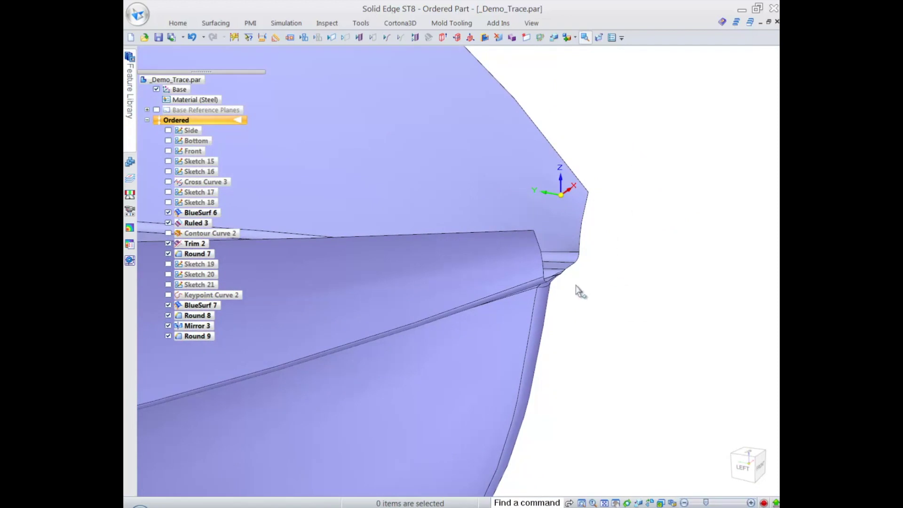
{"action": "middle_click_drag", "start_coordinate": [596, 274], "coordinate": [611, 113]}
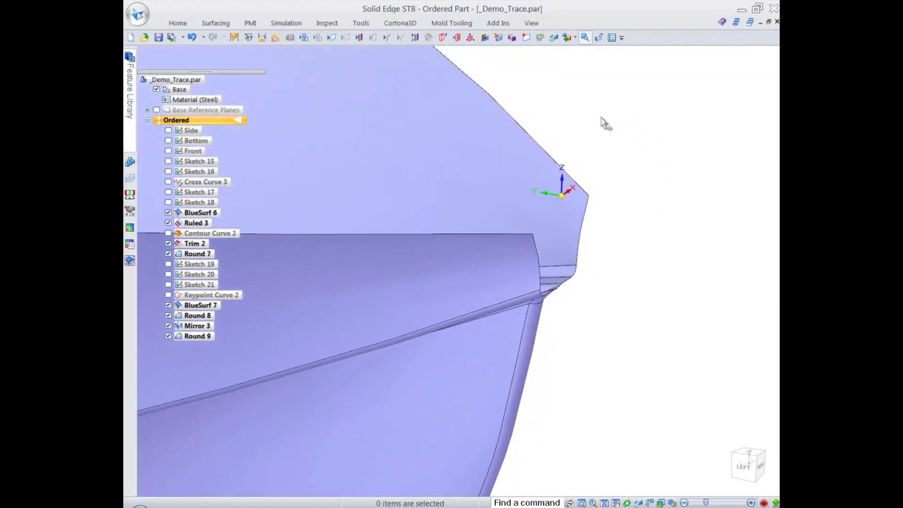
- Create a reference plane parallel to the front base plane, offset 5 mm at the bow
{"action": "left_click", "coordinate": [179, 23]}
{"action": "left_click", "coordinate": [237, 55]}
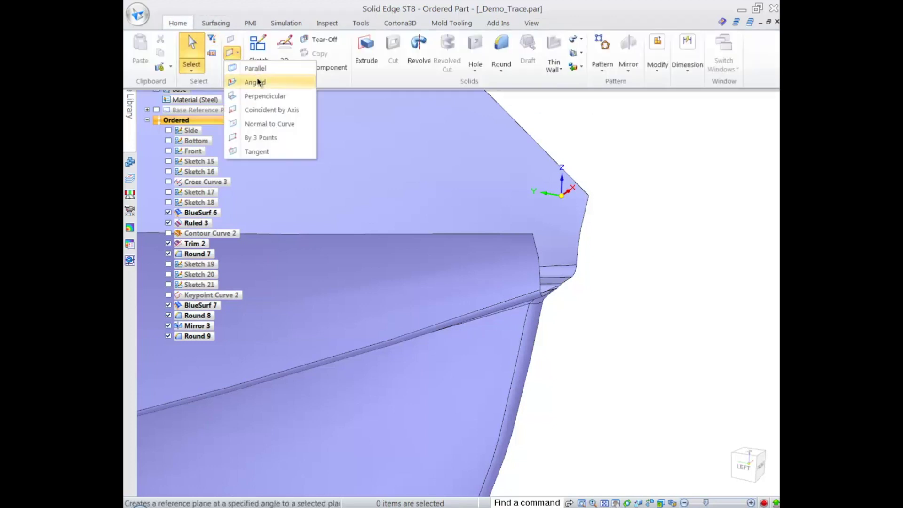
{"action": "left_click", "coordinate": [254, 66]}
{"action": "middle_click_drag", "start_coordinate": [698, 187], "coordinate": [628, 149]}
{"action": "left_click", "coordinate": [628, 149]}
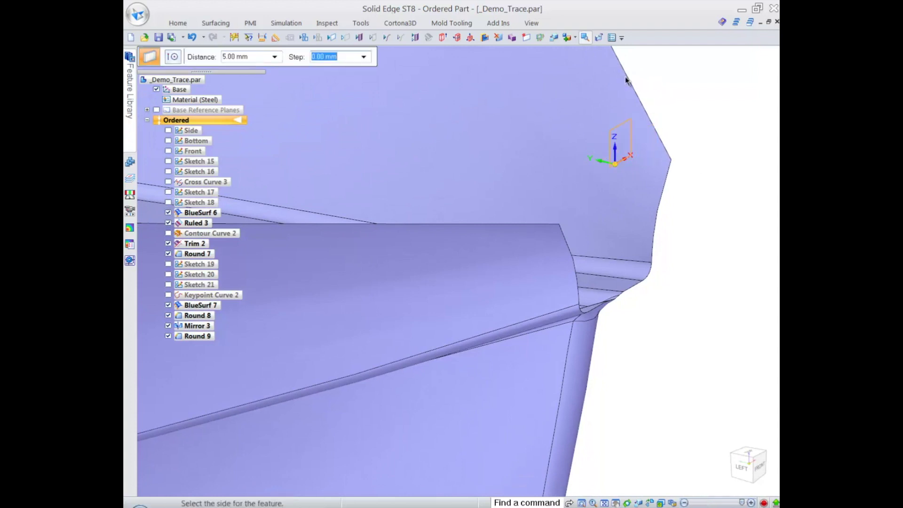
{"action": "left_click", "coordinate": [625, 77]}
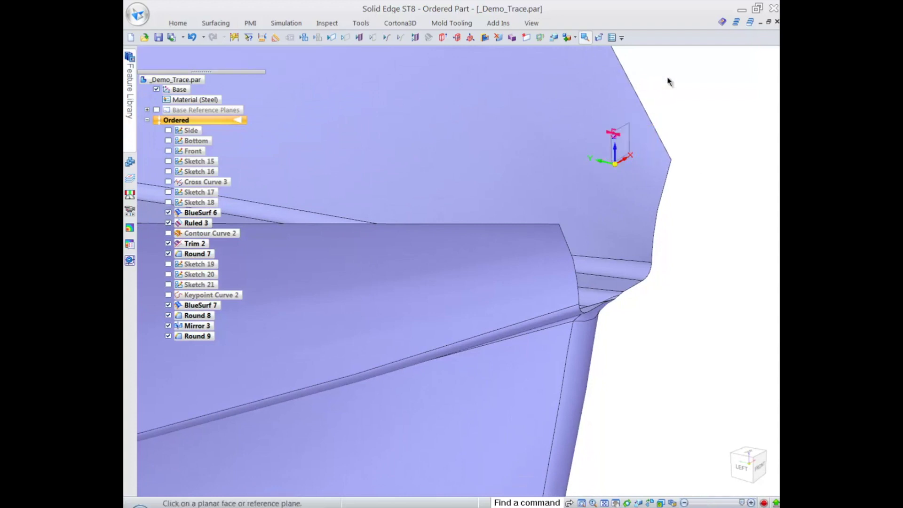
- Subtract from the hull body at the bow using the offset reference plane as the tool, and finish the feature
{"action": "left_click", "coordinate": [575, 37]}
{"action": "left_click", "coordinate": [602, 96]}
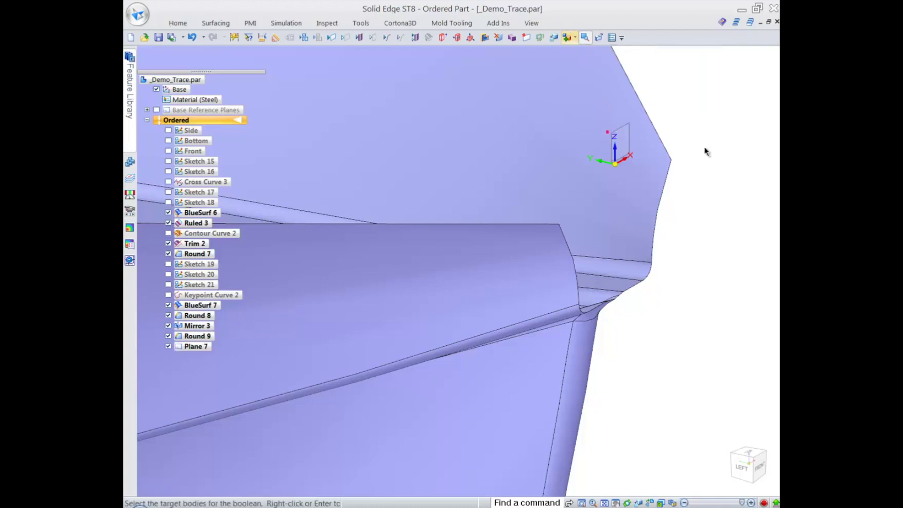
{"action": "scroll", "coordinate": [727, 212], "scroll_direction": "down", "scroll_amount": 4}
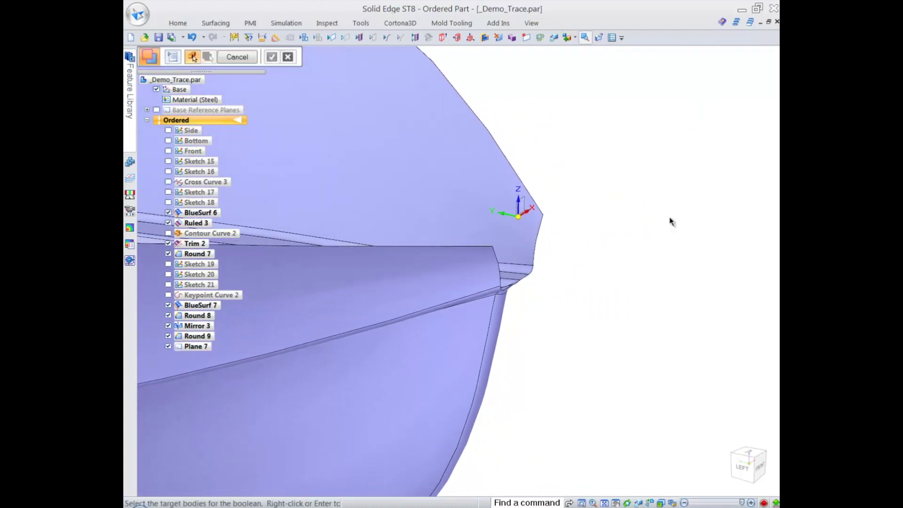
{"action": "left_click", "coordinate": [527, 251]}
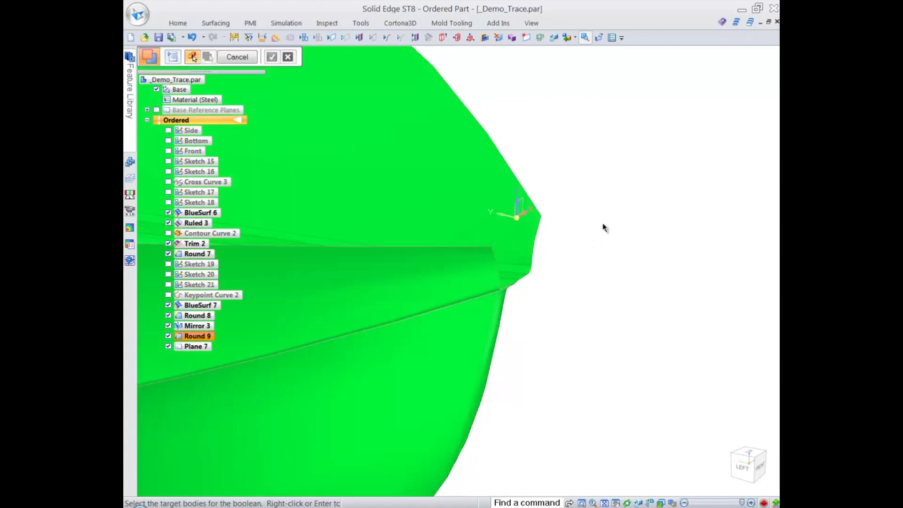
{"action": "right_click", "coordinate": [603, 224]}
{"action": "scroll", "coordinate": [603, 221], "scroll_direction": "up", "scroll_amount": 5}
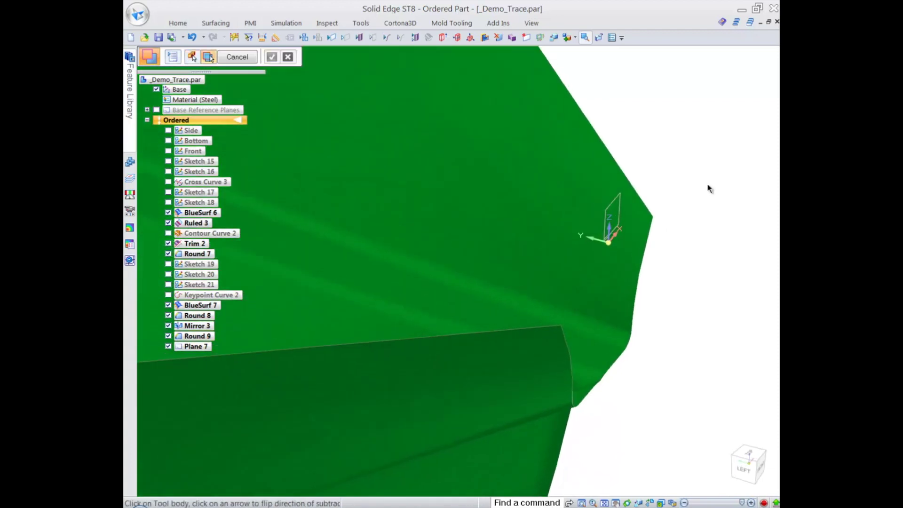
{"action": "left_click", "coordinate": [624, 193]}
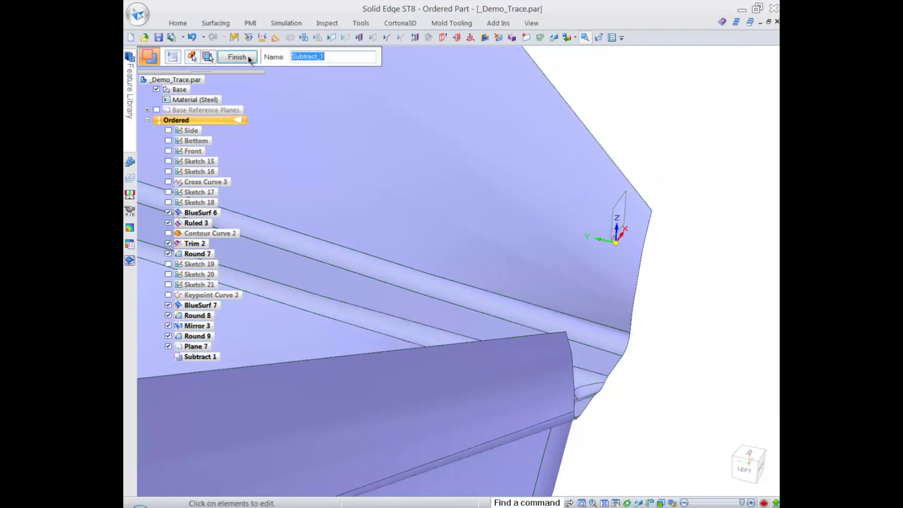
{"action": "left_click", "coordinate": [237, 57]}
{"action": "scroll", "coordinate": [634, 250], "scroll_direction": "down", "scroll_amount": 3}
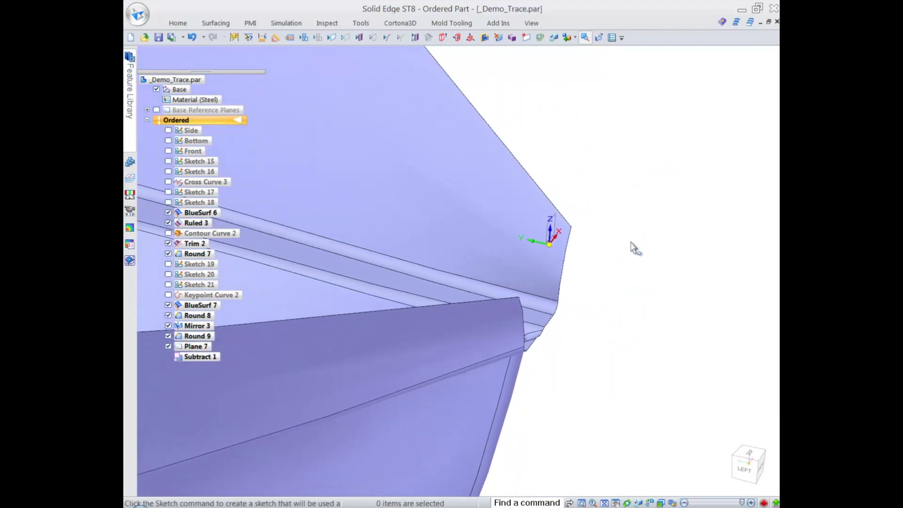
- Close the trimmed opening at the bow tip with a Bounded surface through its edges, and finish the patch
{"action": "left_click", "coordinate": [350, 39]}
{"action": "right_click", "coordinate": [615, 179]}
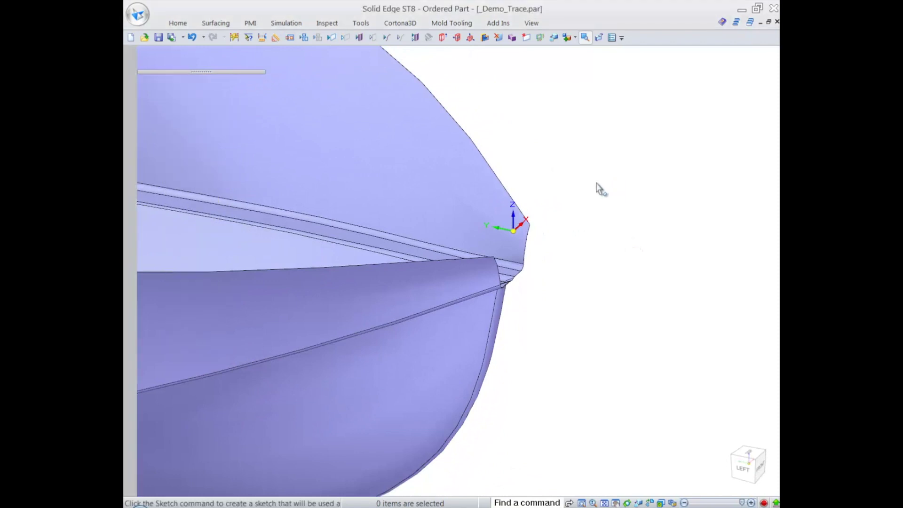
{"action": "right_click", "coordinate": [587, 177]}
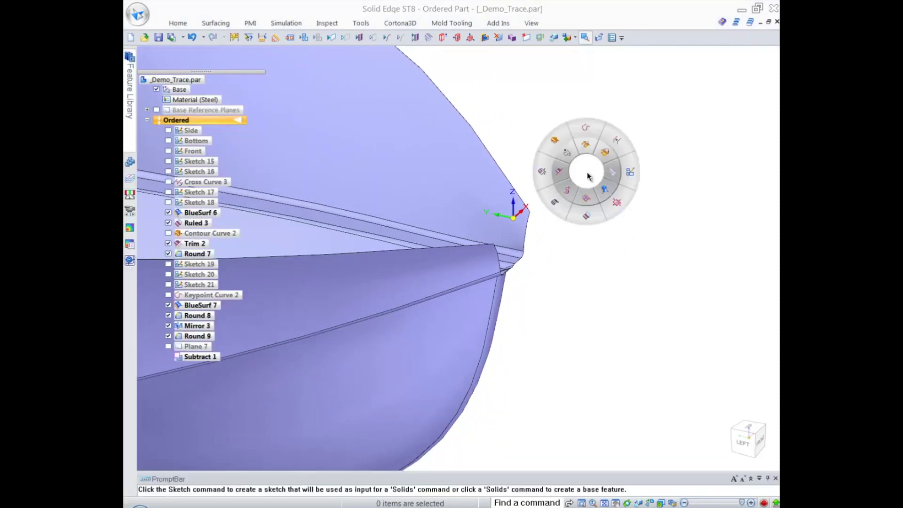
{"action": "left_click", "coordinate": [616, 202]}
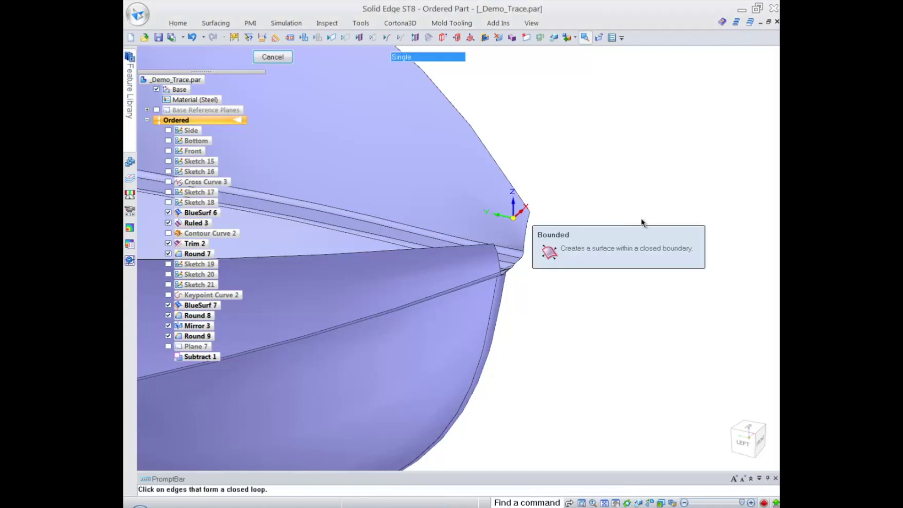
{"action": "key", "text": "ctrl+l"}
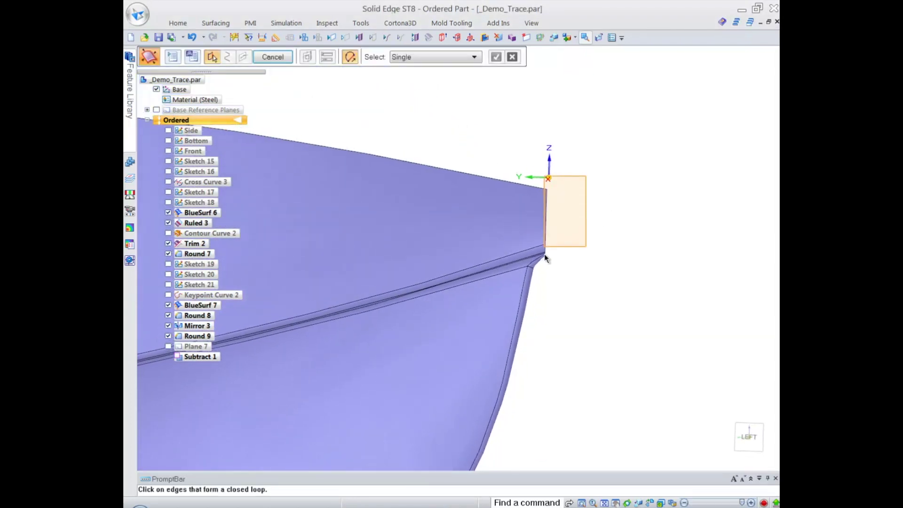
{"action": "left_click", "coordinate": [541, 273]}
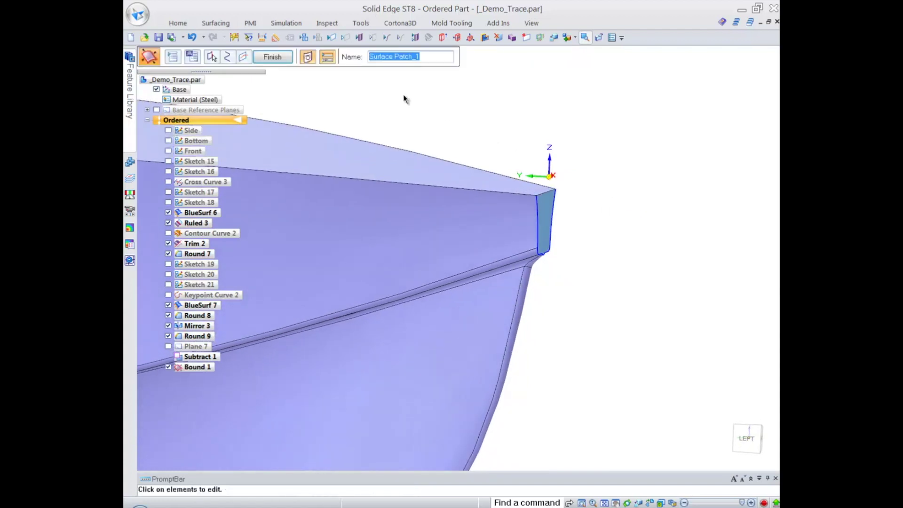
{"action": "left_click", "coordinate": [272, 56]}
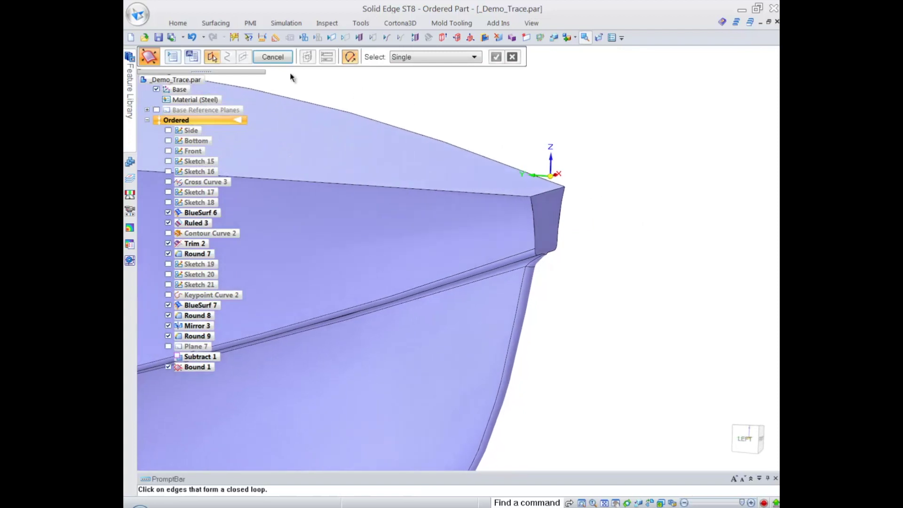
{"action": "left_click", "coordinate": [272, 56]}
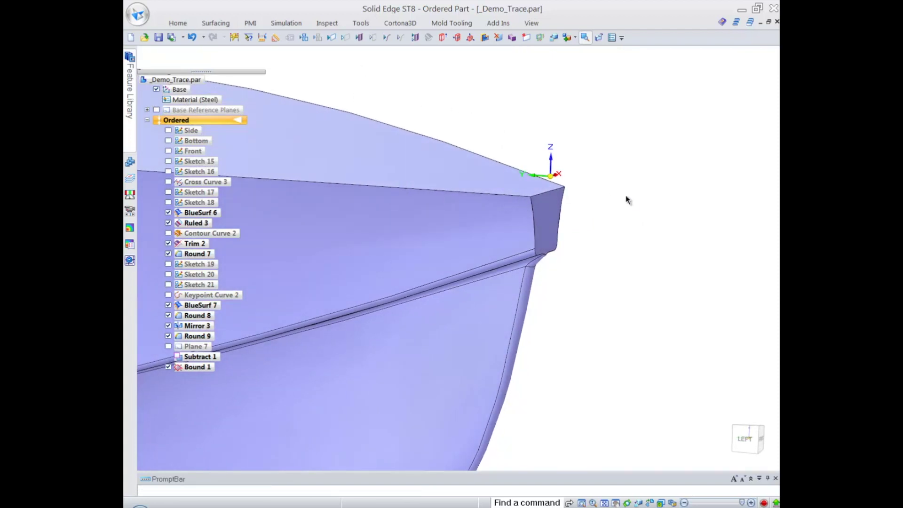
- Close the open deck with a Bounded surface through its side, bow and stern edges, and finish the patch
{"action": "scroll", "coordinate": [625, 197], "scroll_direction": "down", "scroll_amount": 3}
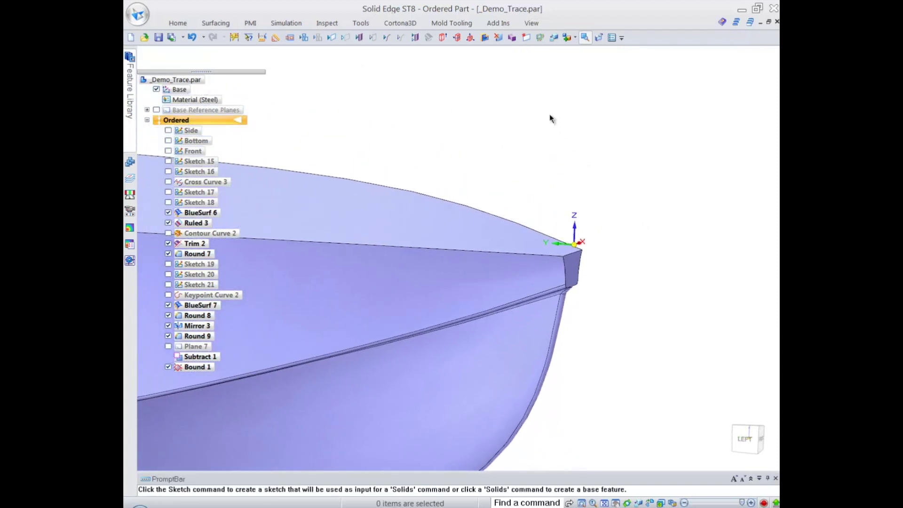
{"action": "right_click", "coordinate": [550, 115]}
{"action": "left_click", "coordinate": [578, 145]}
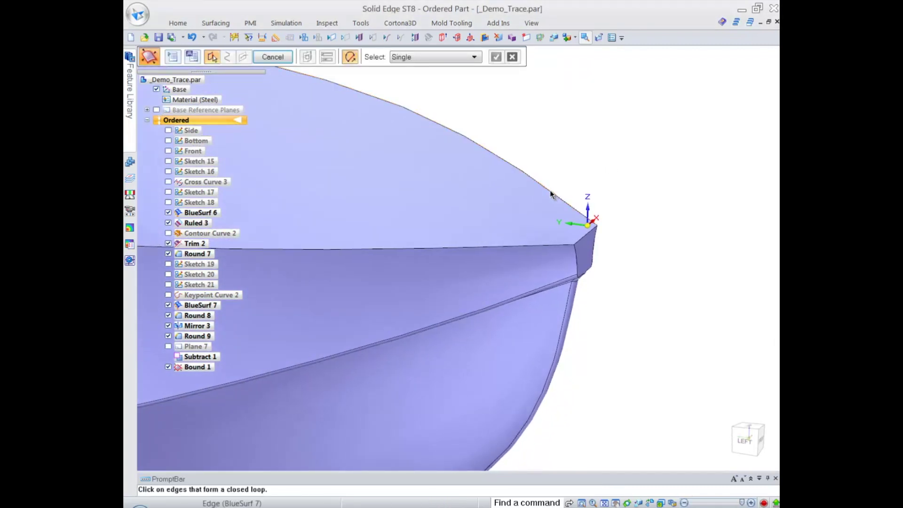
{"action": "left_click", "coordinate": [550, 193]}
{"action": "left_click", "coordinate": [585, 237]}
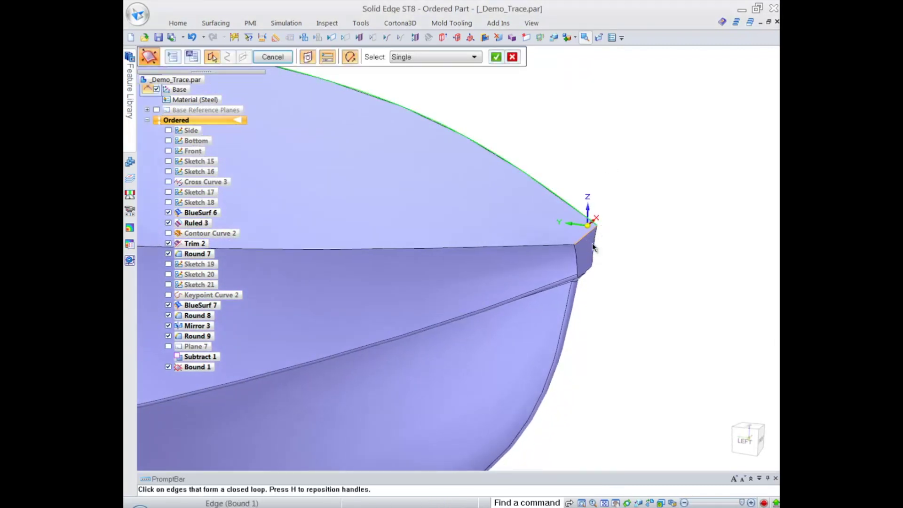
{"action": "left_click", "coordinate": [544, 245]}
{"action": "scroll", "coordinate": [644, 180], "scroll_direction": "down", "scroll_amount": 5}
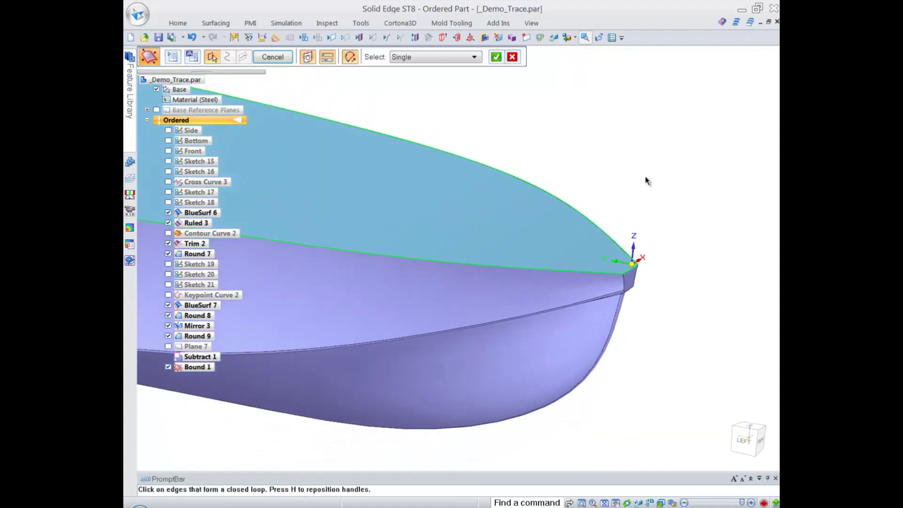
{"action": "right_click", "coordinate": [560, 162]}
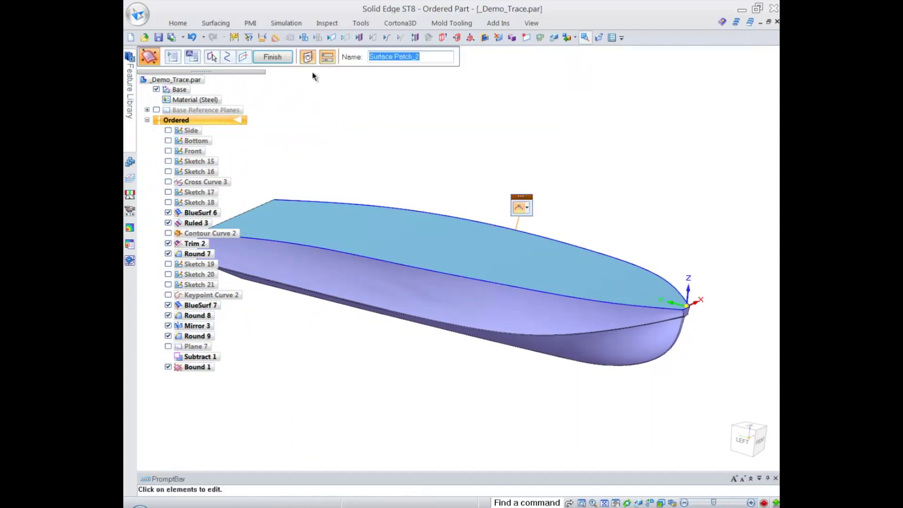
{"action": "left_click", "coordinate": [279, 59]}
{"action": "key", "text": "ctrl+l"}
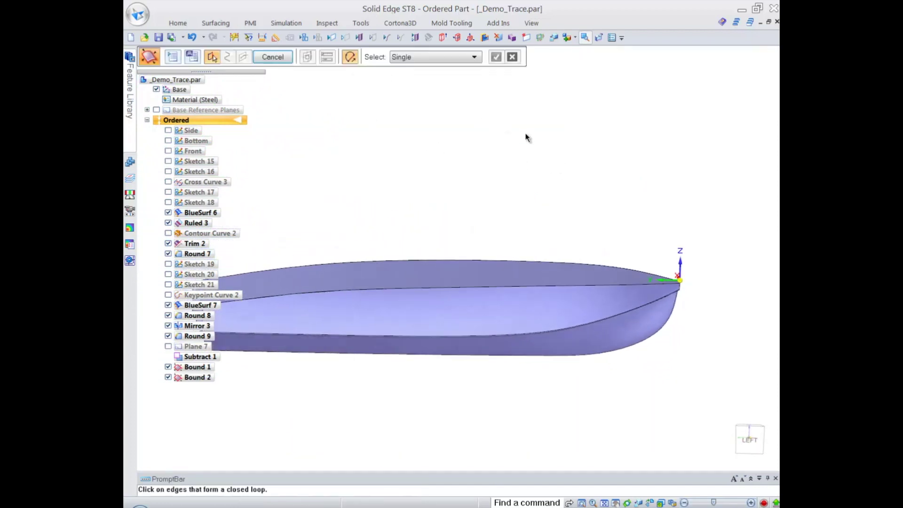
{"action": "key", "text": "ctrl+i"}
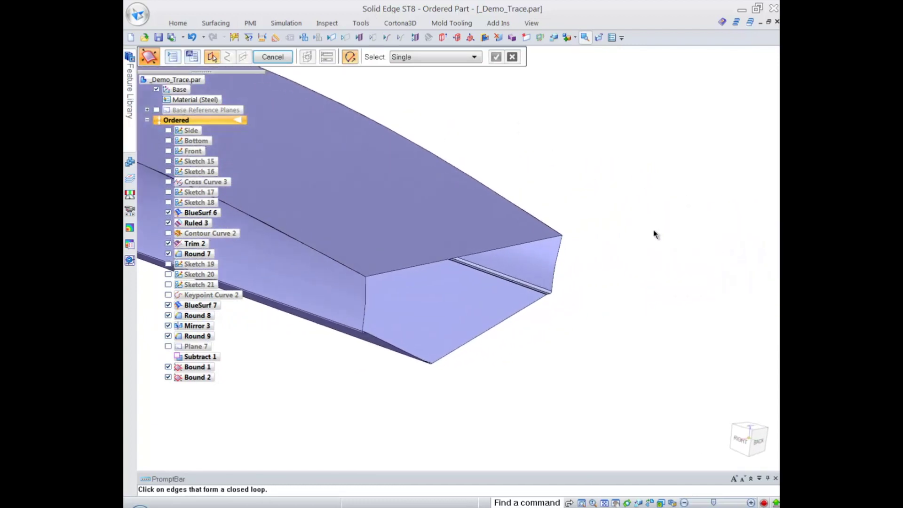
{"action": "middle_click_drag", "start_coordinate": [657, 240], "coordinate": [562, 317]}
{"action": "key", "text": "Escape"}
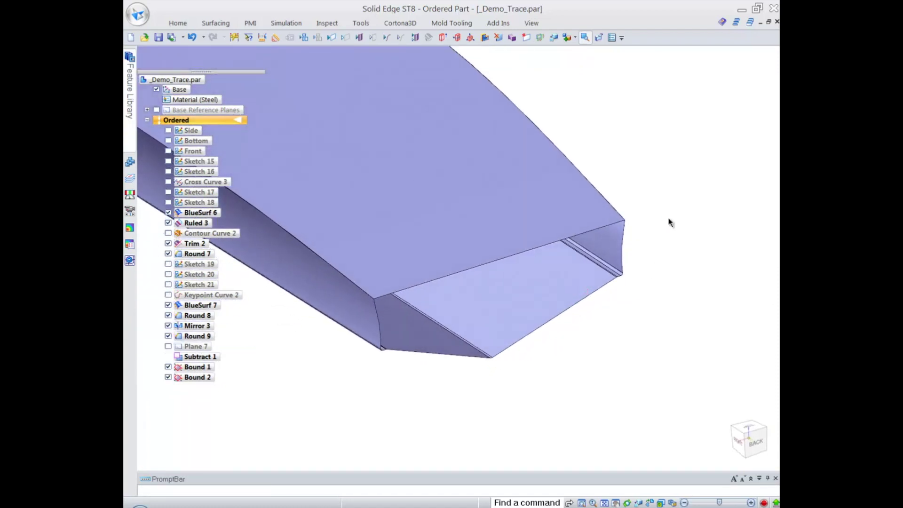
- Create a keypoint curve across the open stern between the matching chine vertices on both sides of the hull
{"action": "right_click", "coordinate": [670, 221]}
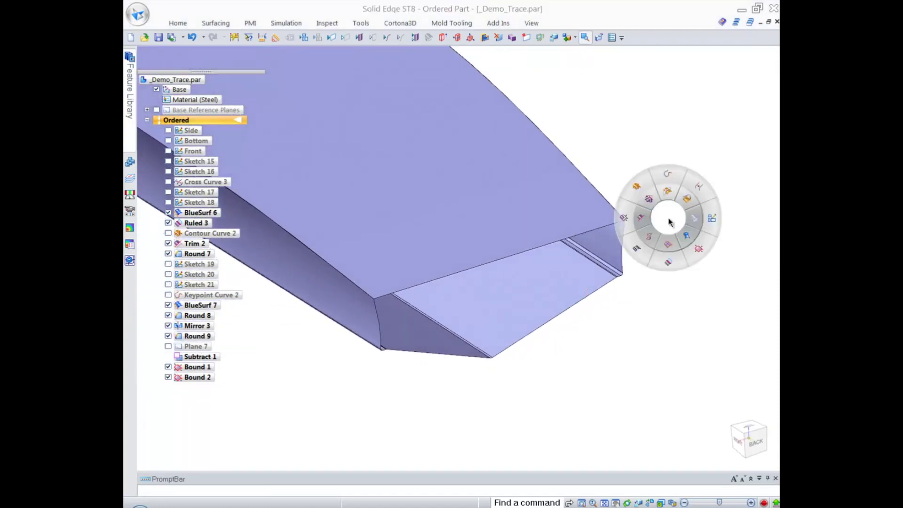
{"action": "left_click", "coordinate": [667, 176]}
{"action": "middle_click_drag", "start_coordinate": [622, 314], "coordinate": [620, 432], "text": "ctrl"}
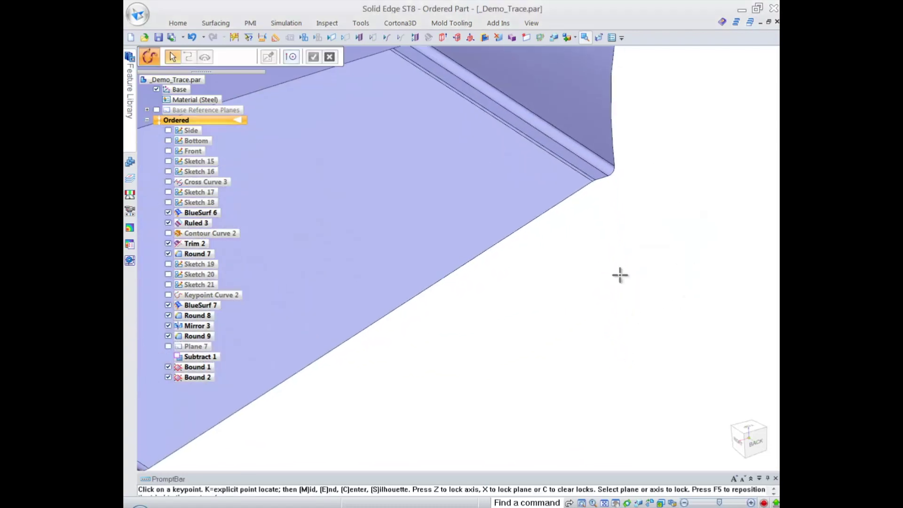
{"action": "middle_click_drag", "start_coordinate": [611, 233], "coordinate": [608, 303], "text": "ctrl"}
{"action": "left_click", "coordinate": [575, 208]}
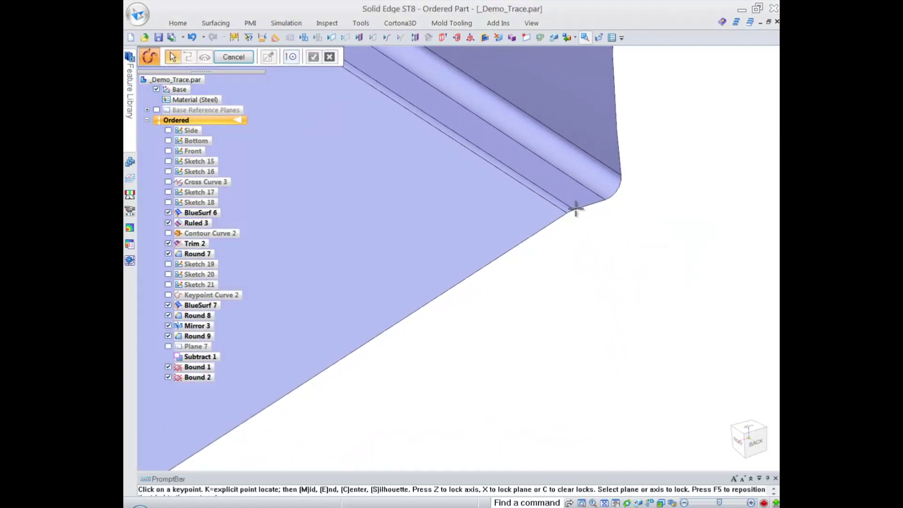
{"action": "scroll", "coordinate": [391, 165], "scroll_direction": "down", "scroll_amount": 3}
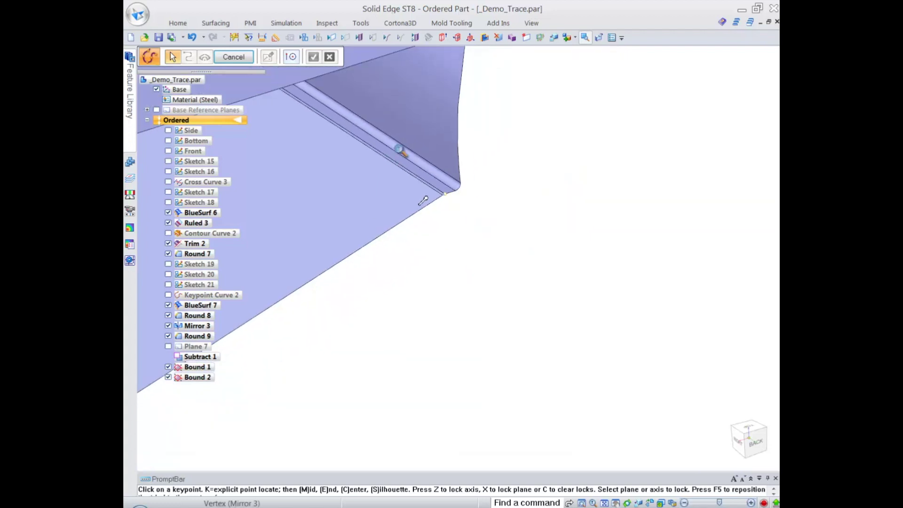
{"action": "middle_click_drag", "start_coordinate": [401, 149], "coordinate": [691, 159], "text": "shift"}
{"action": "middle_click_drag", "start_coordinate": [388, 268], "coordinate": [404, 230], "text": "ctrl"}
{"action": "middle_click_drag", "start_coordinate": [404, 230], "coordinate": [615, 188], "text": "shift"}
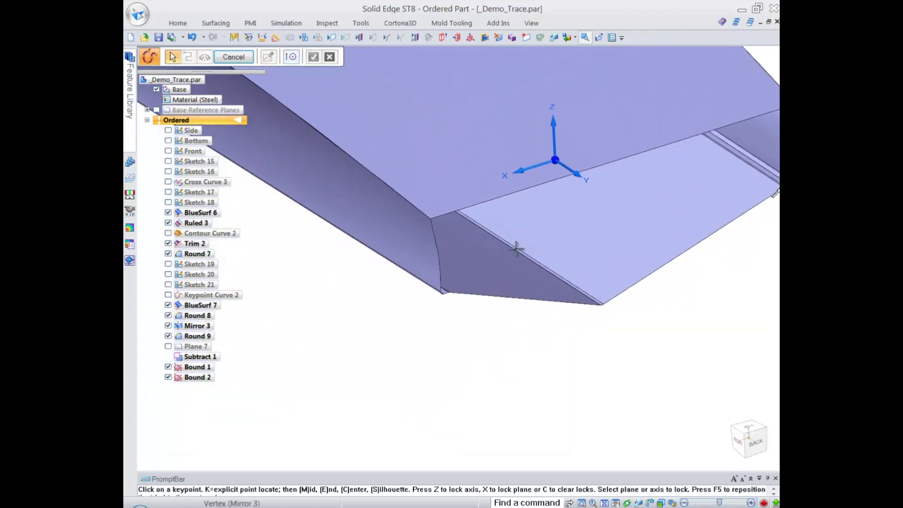
{"action": "scroll", "coordinate": [474, 311], "scroll_direction": "up", "scroll_amount": 5}
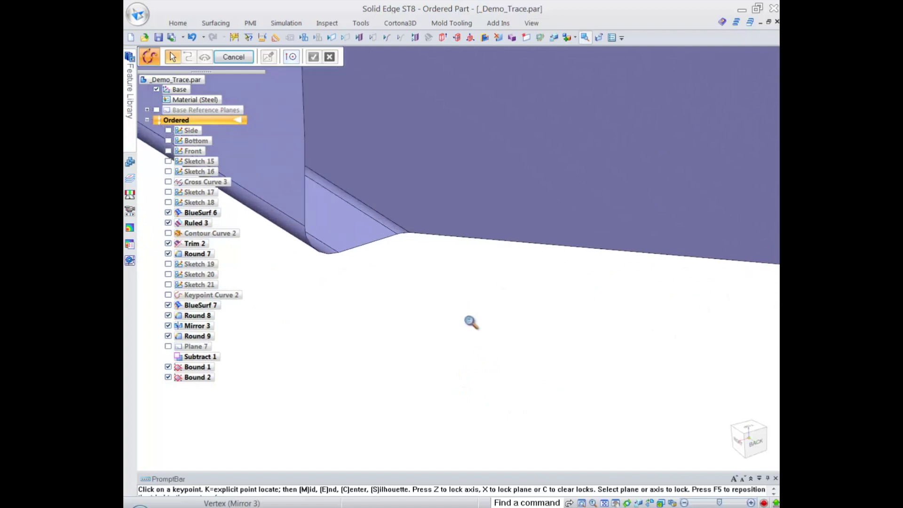
{"action": "left_click", "coordinate": [400, 235]}
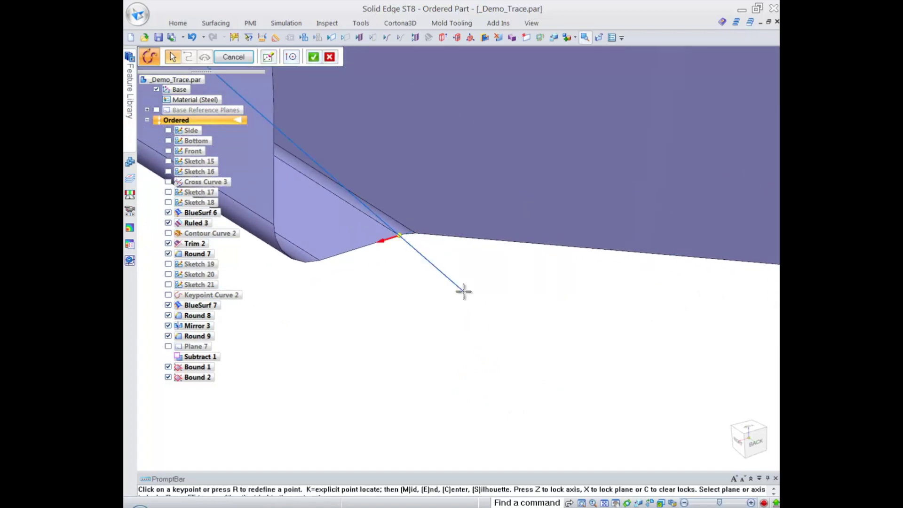
{"action": "right_click", "coordinate": [451, 284]}
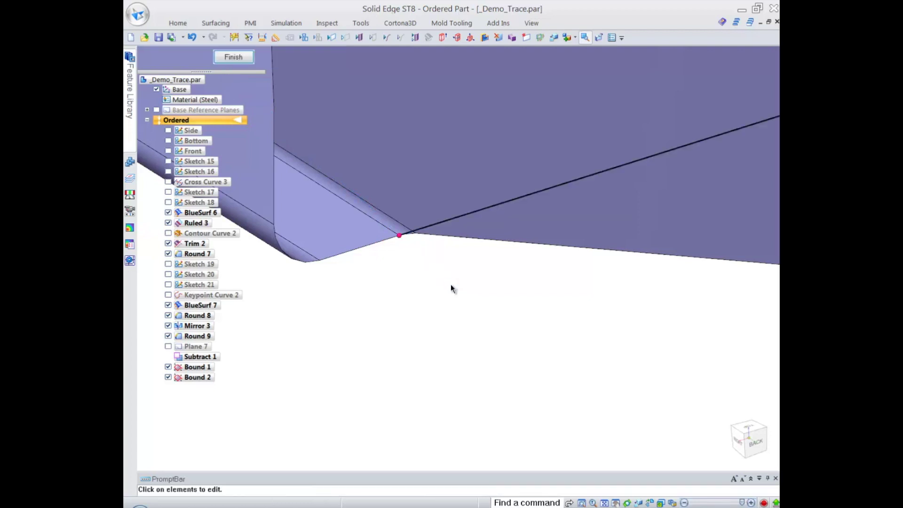
{"action": "left_click", "coordinate": [232, 57]}
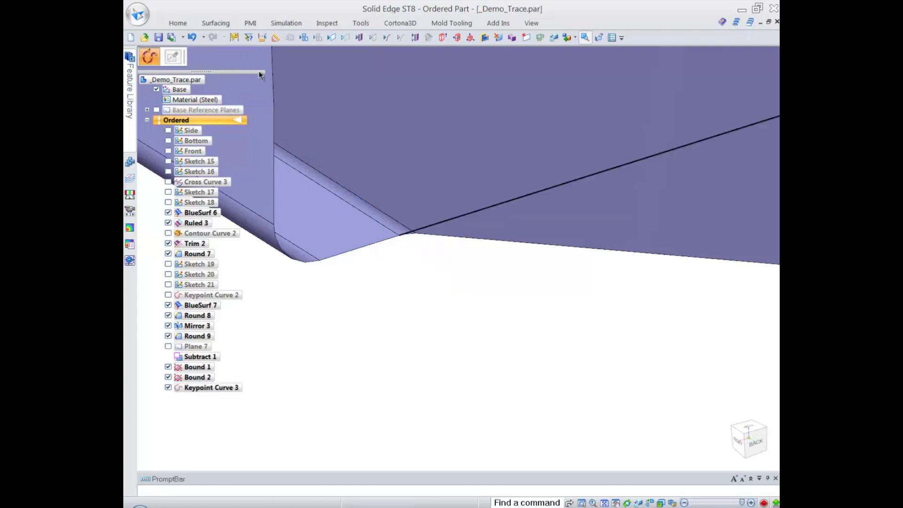
- Create a Bounded surface over the stern opening from its outer edges, leaving the keypoint curve out of the loop
{"action": "scroll", "coordinate": [535, 239], "scroll_direction": "down", "scroll_amount": 4}
{"action": "middle_click_drag", "start_coordinate": [458, 175], "coordinate": [377, 220], "text": "shift"}
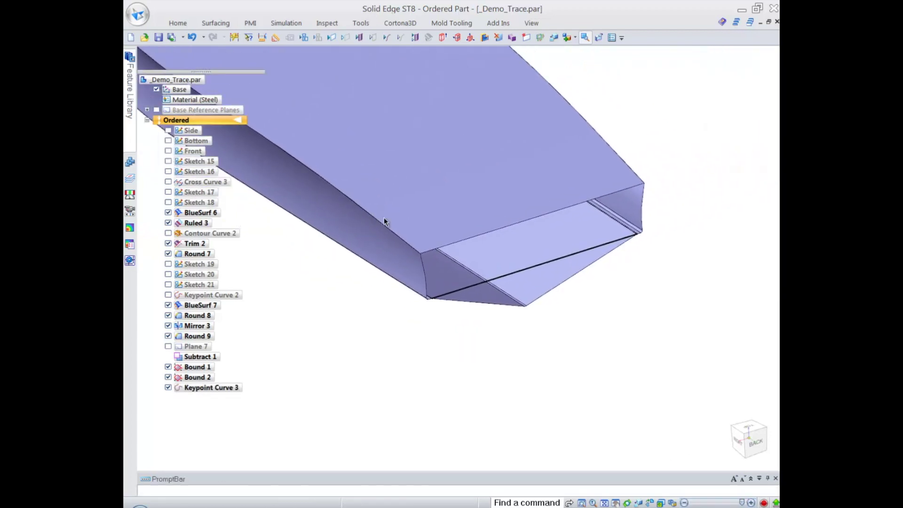
{"action": "mouse_move", "coordinate": [604, 248]}
{"action": "middle_mouse_down"}
{"action": "mouse_move", "coordinate": [629, 210]}
{"action": "mouse_move", "coordinate": [672, 216]}
{"action": "mouse_move", "coordinate": [669, 226]}
{"action": "mouse_move", "coordinate": [679, 157]}
{"action": "middle_mouse_up"}
{"action": "right_click_drag", "start_coordinate": [665, 147], "coordinate": [696, 176]}
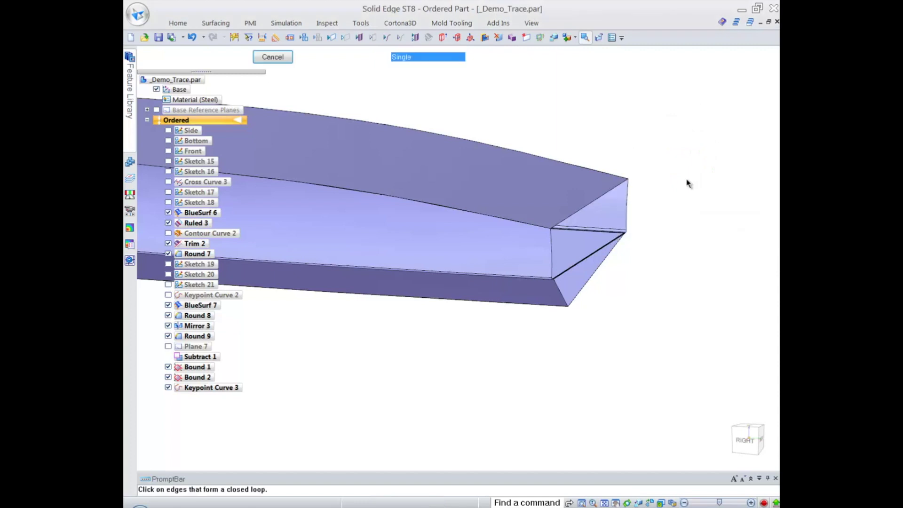
{"action": "middle_click_drag", "start_coordinate": [641, 152], "coordinate": [669, 135]}
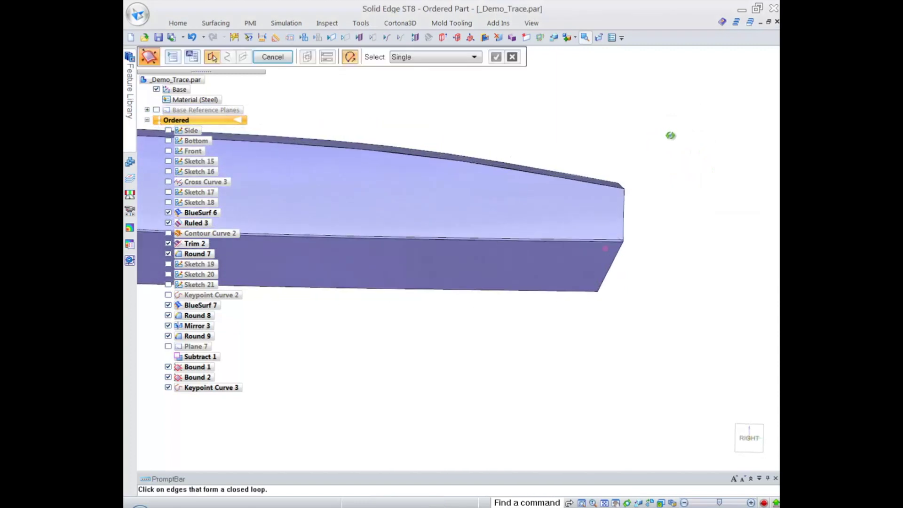
{"action": "left_click_drag", "start_coordinate": [670, 155], "coordinate": [589, 308]}
{"action": "middle_click_drag", "start_coordinate": [650, 254], "coordinate": [618, 280]}
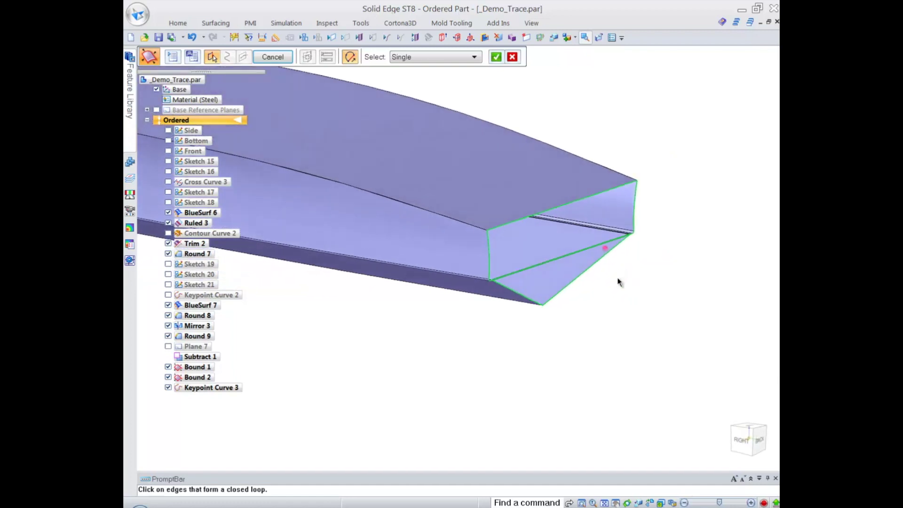
{"action": "left_click", "coordinate": [562, 254]}
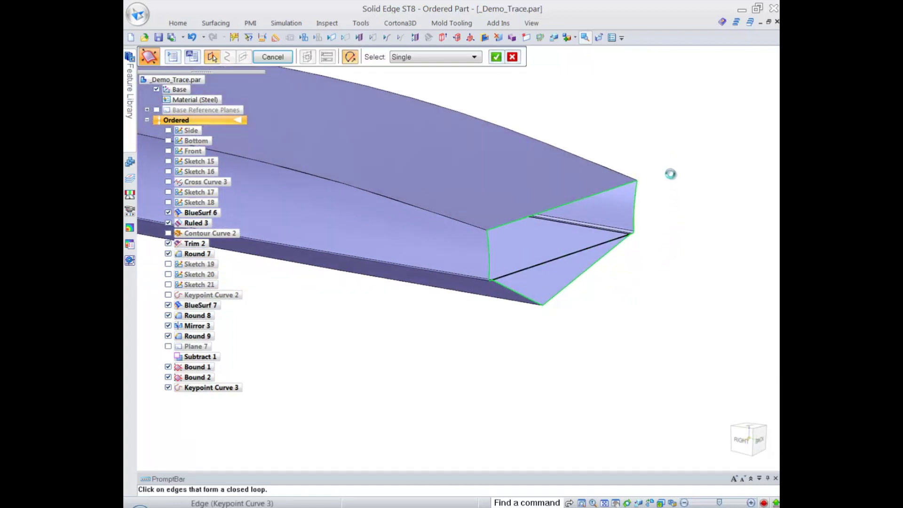
{"action": "right_click", "coordinate": [670, 174]}
{"action": "right_click", "coordinate": [670, 173]}
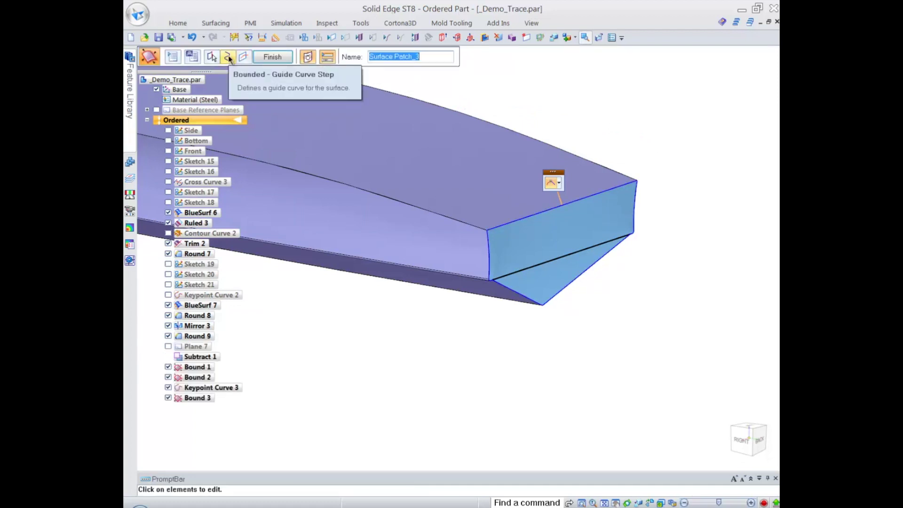
- Add the keypoint curve across the stern as the patch's guide curve and finish the Bounded surface
{"action": "left_click", "coordinate": [228, 57]}
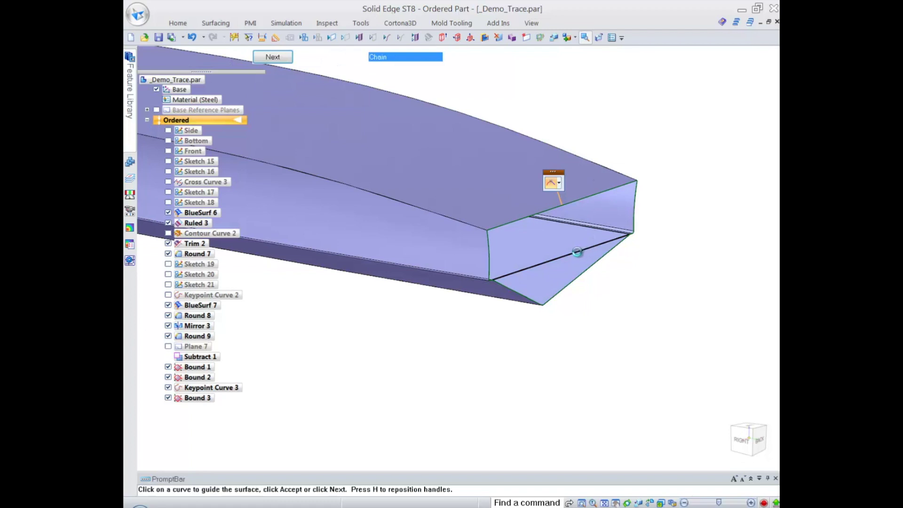
{"action": "left_click", "coordinate": [571, 252]}
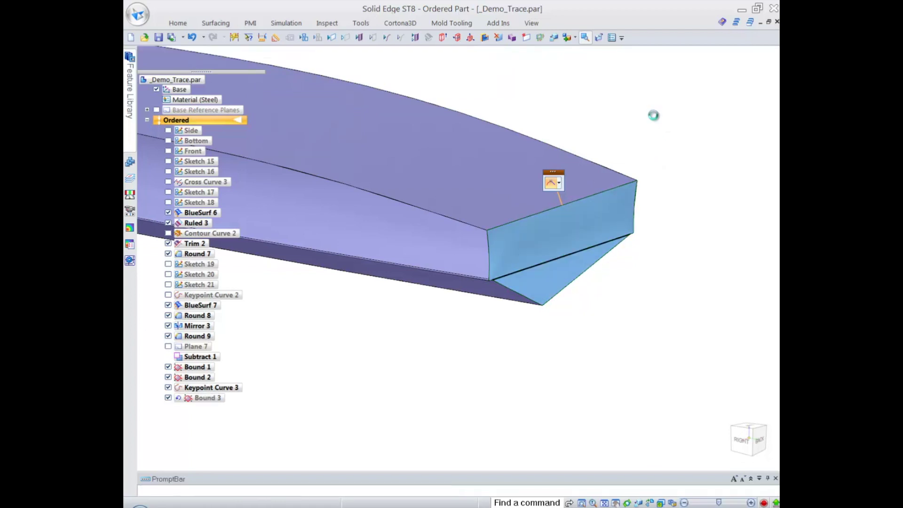
{"action": "right_click", "coordinate": [637, 124]}
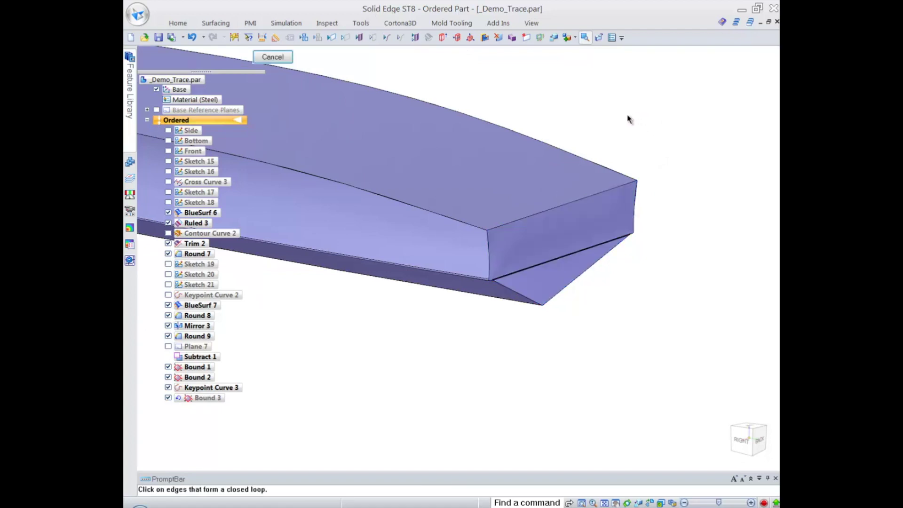
{"action": "left_click", "coordinate": [282, 57]}
- Stitch the hull and all bounded patches together and make the resulting solid the part's base feature
{"action": "key", "text": "ctrl+i"}
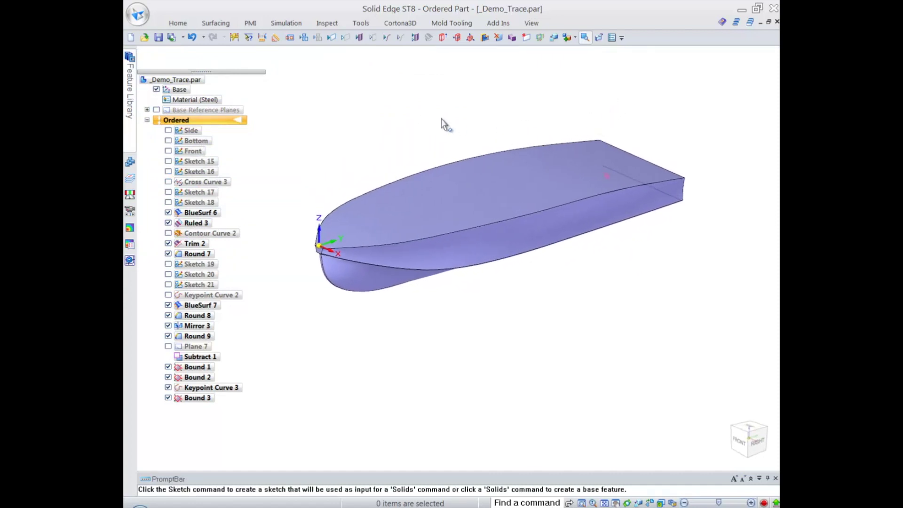
{"action": "right_click_drag", "start_coordinate": [413, 111], "coordinate": [376, 137]}
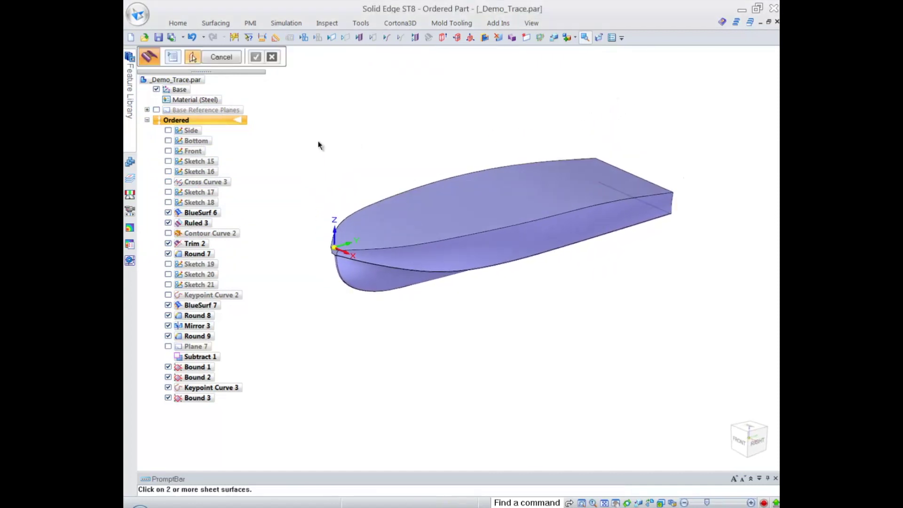
{"action": "left_click_drag", "start_coordinate": [292, 107], "coordinate": [736, 339]}
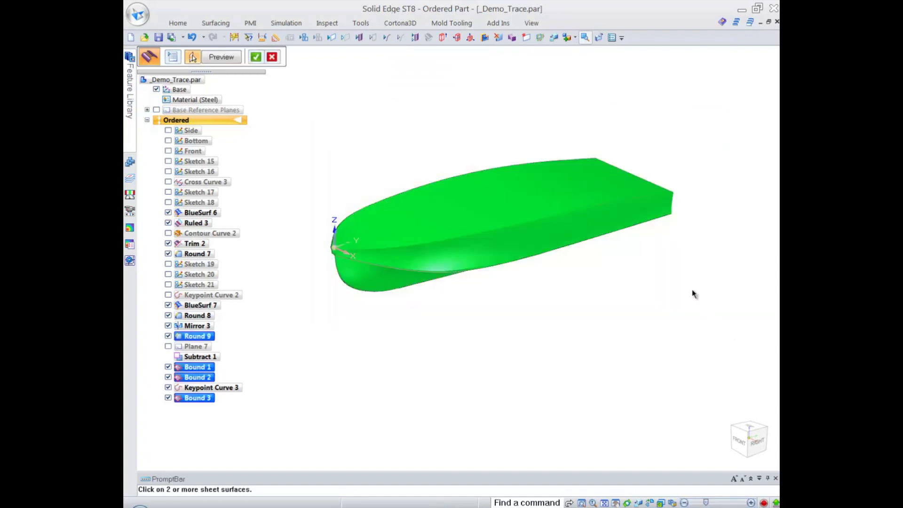
{"action": "right_click", "coordinate": [476, 96]}
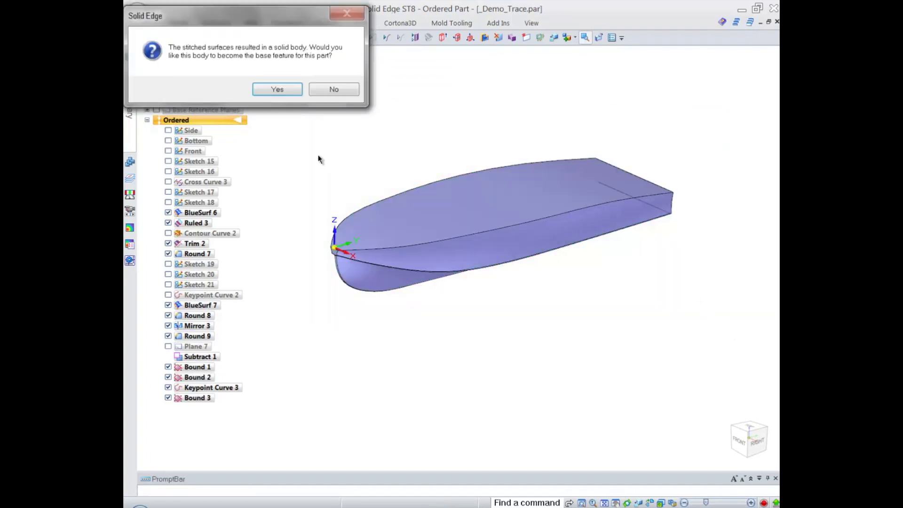
{"action": "left_click", "coordinate": [282, 90]}
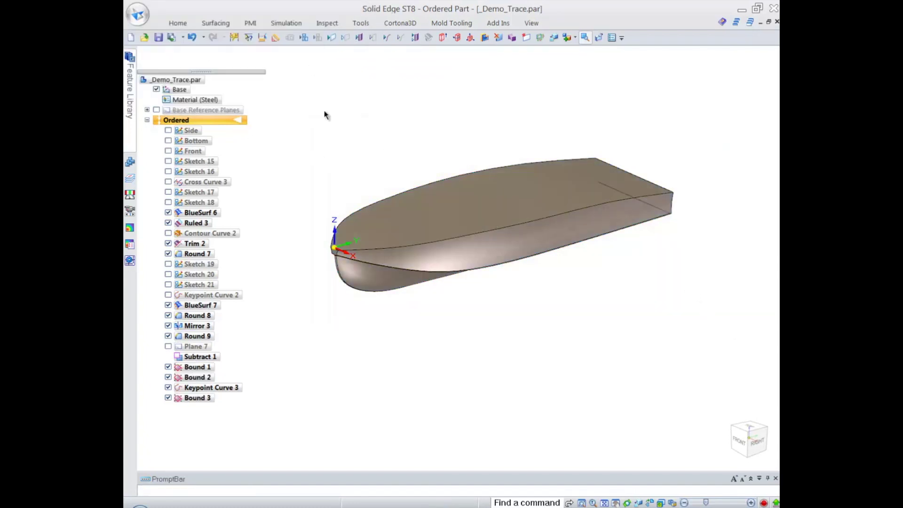
{"action": "left_click", "coordinate": [394, 109]}
- Hollow the hull solid with a Thin Wall of 10 mm common thickness, leaving the top deck face open
{"action": "scroll", "coordinate": [402, 114], "scroll_direction": "up", "scroll_amount": 1}
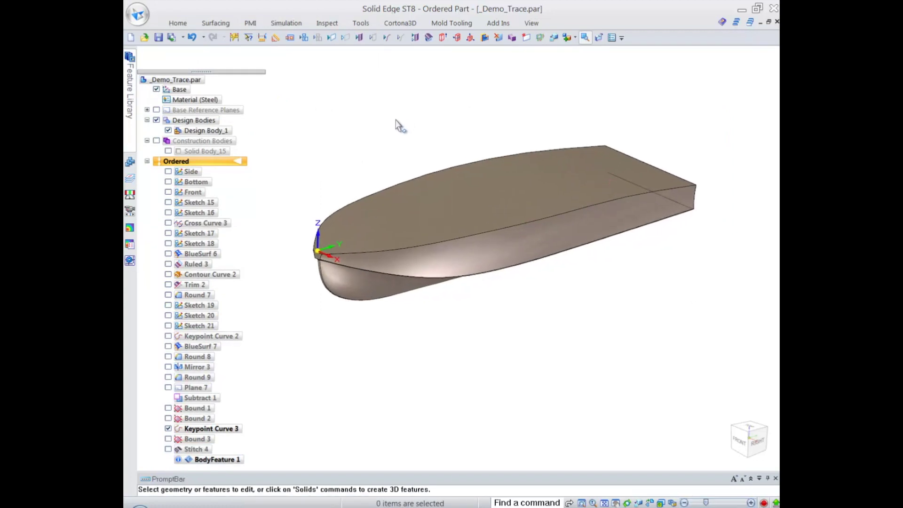
{"action": "key", "text": "ctrl+Tab"}
{"action": "right_click", "coordinate": [389, 120]}
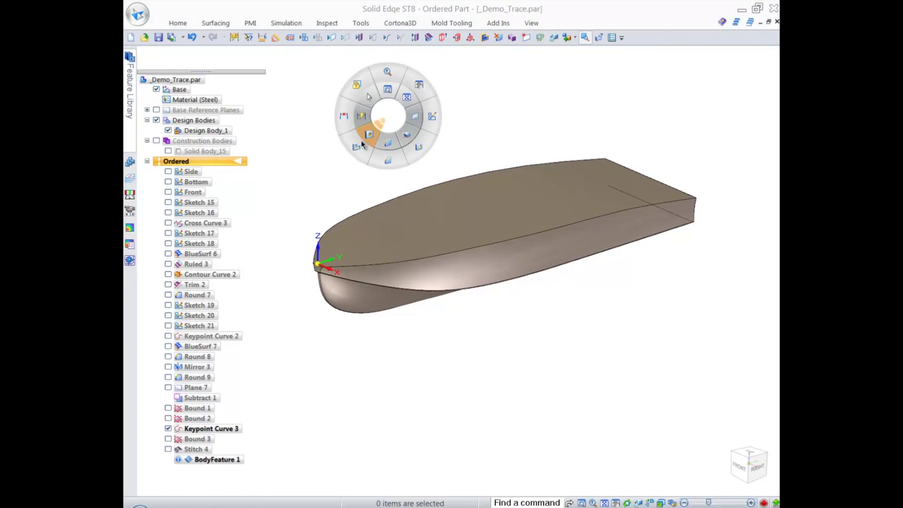
{"action": "left_click", "coordinate": [333, 141]}
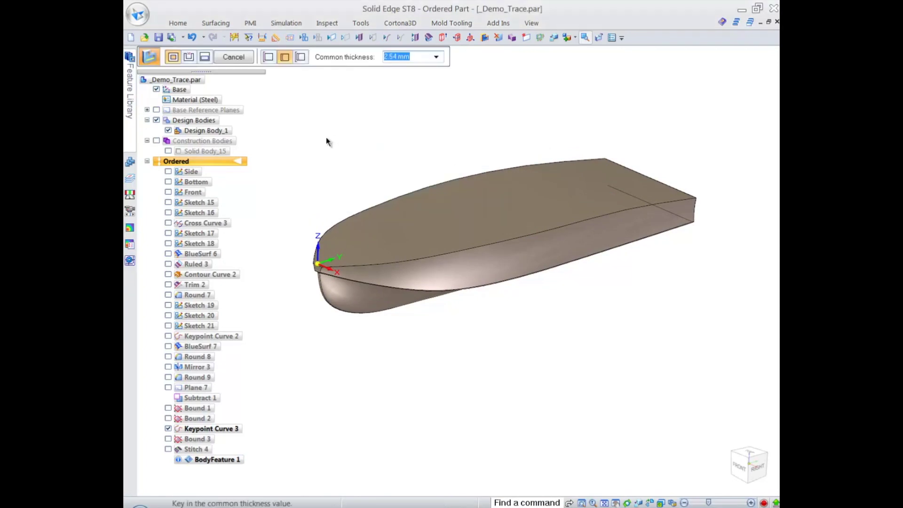
{"action": "type", "text": "10"}
{"action": "key", "text": "Return"}
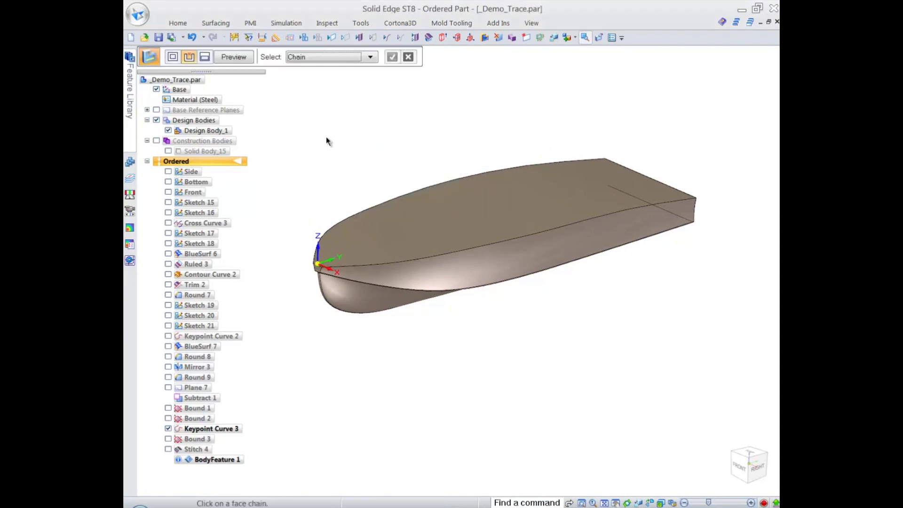
{"action": "left_click", "coordinate": [464, 199]}
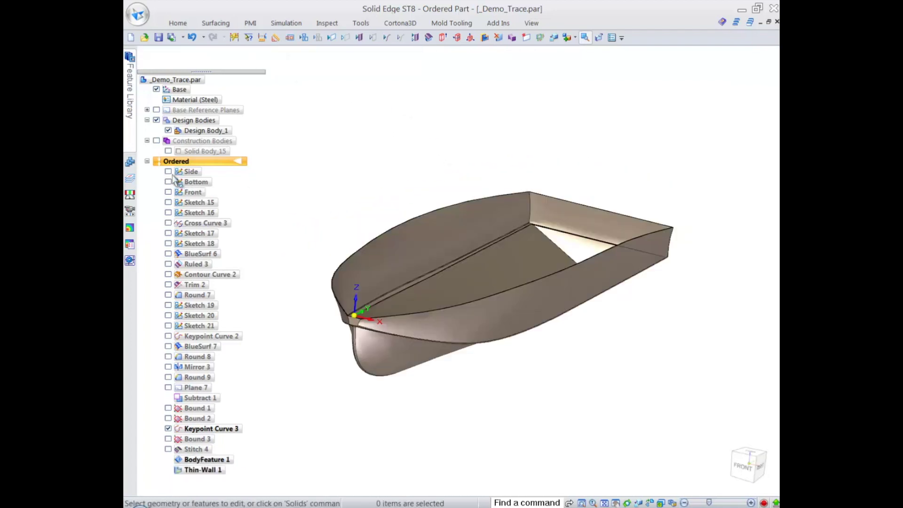
- Show the Side, Bottom and Front reference sketches and compare the hull with their images in front, right and bottom views
{"action": "left_click", "coordinate": [168, 172]}
{"action": "left_click", "coordinate": [167, 182]}
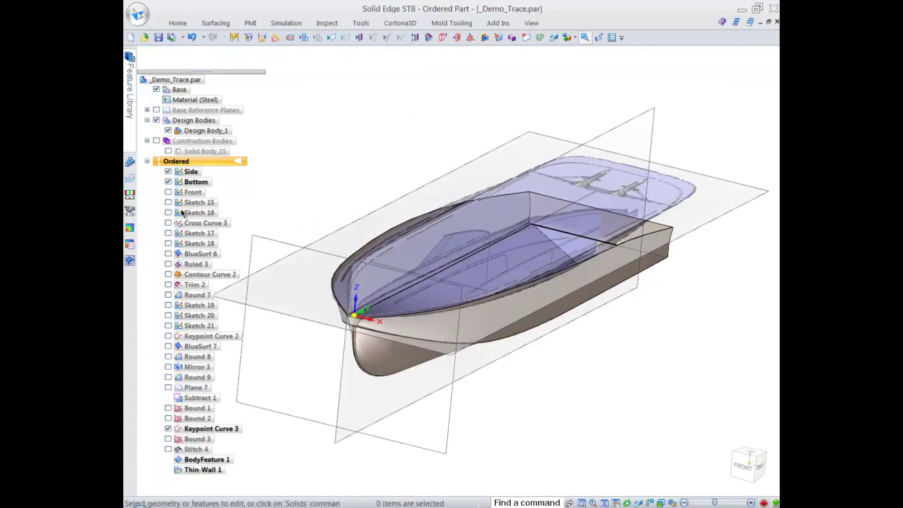
{"action": "left_click", "coordinate": [168, 192]}
{"action": "key", "text": "ctrl+f"}
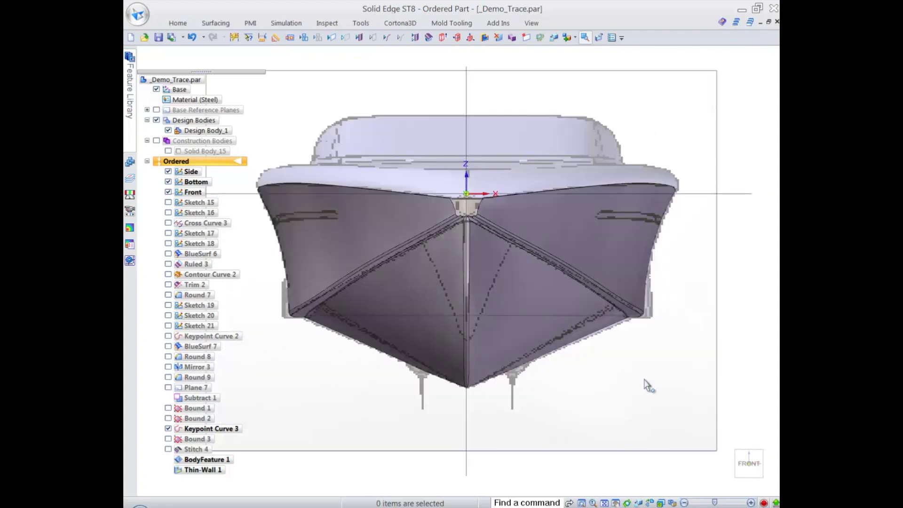
{"action": "key", "text": "ctrl+r"}
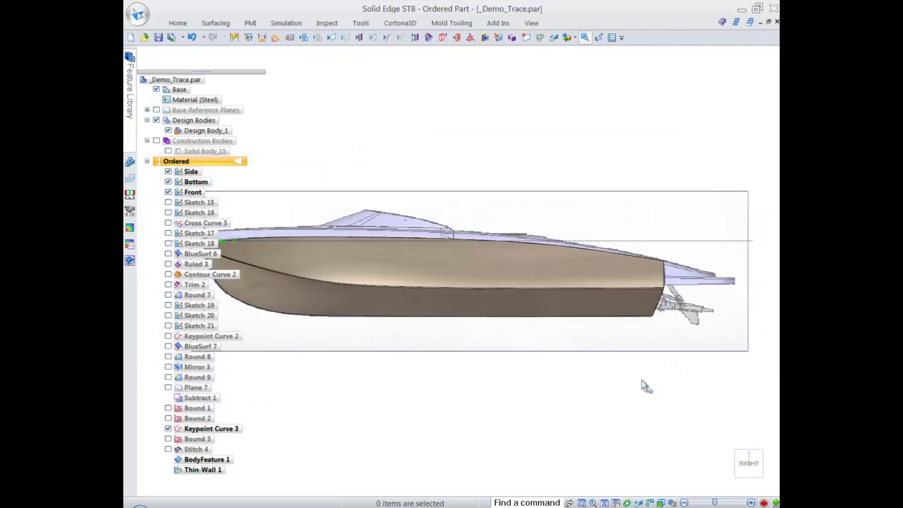
{"action": "key", "text": "ctrl+b"}
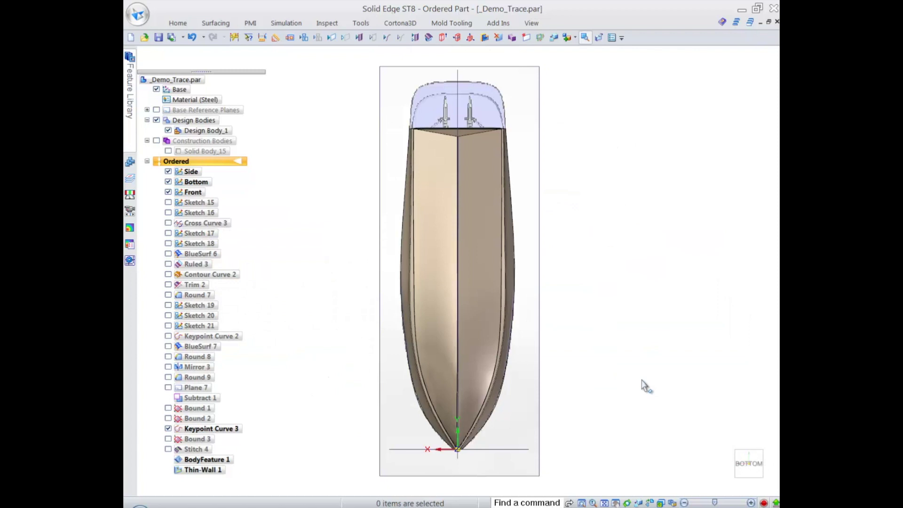
- Return to the isometric view and hide the Side, Bottom and Front reference sketches
{"action": "key", "text": "ctrl+i"}
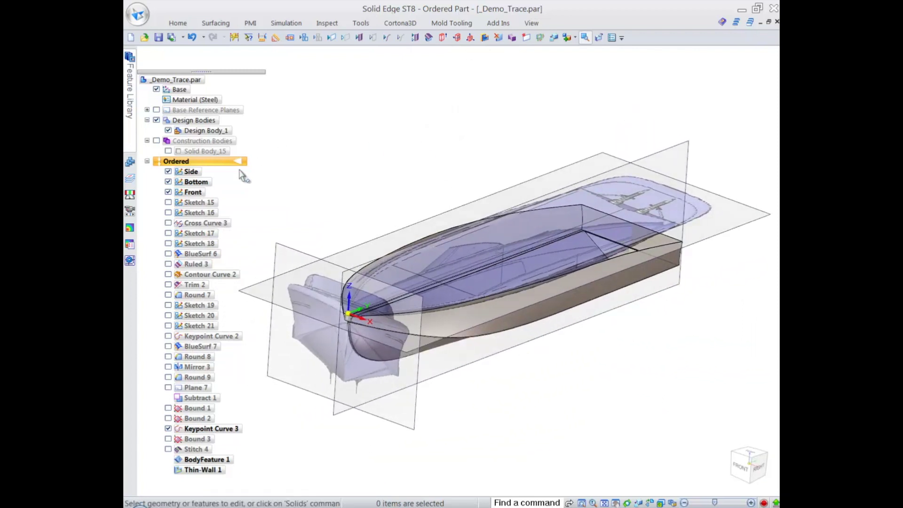
{"action": "left_click", "coordinate": [168, 172]}
{"action": "left_click", "coordinate": [168, 182]}
{"action": "left_click", "coordinate": [168, 191]}
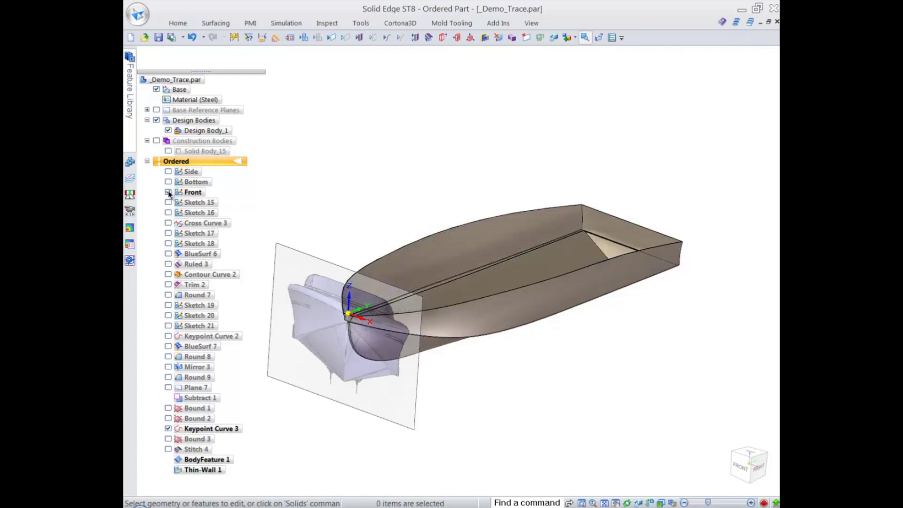